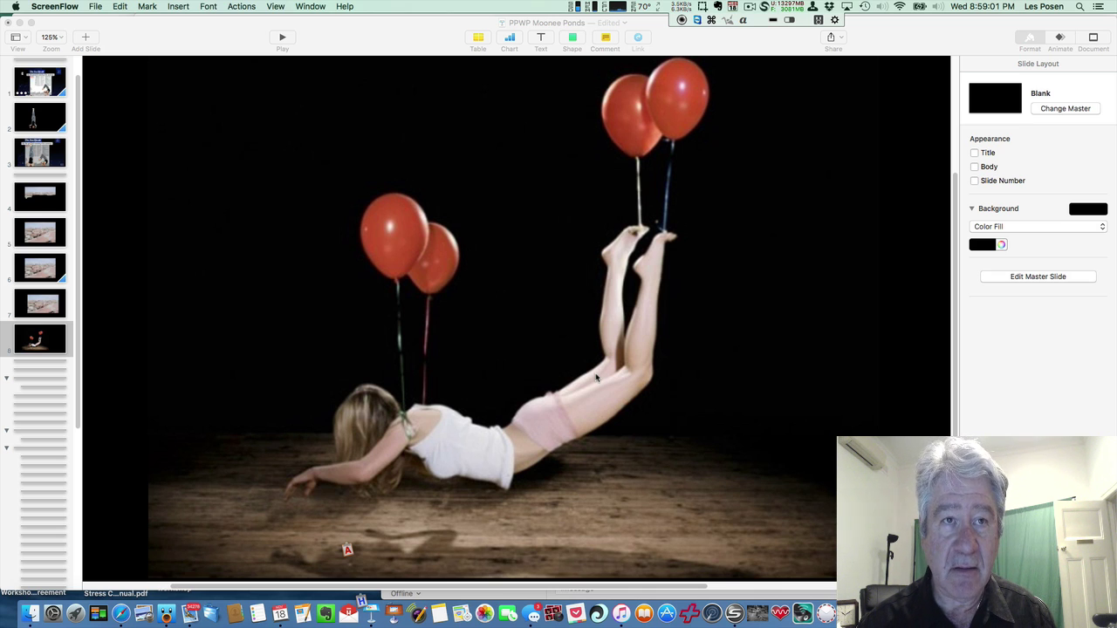
Start a pen path at the girl's outstretched hand and trace beneath her arm and chest.
{"action": "left_click", "coordinate": [573, 40]}
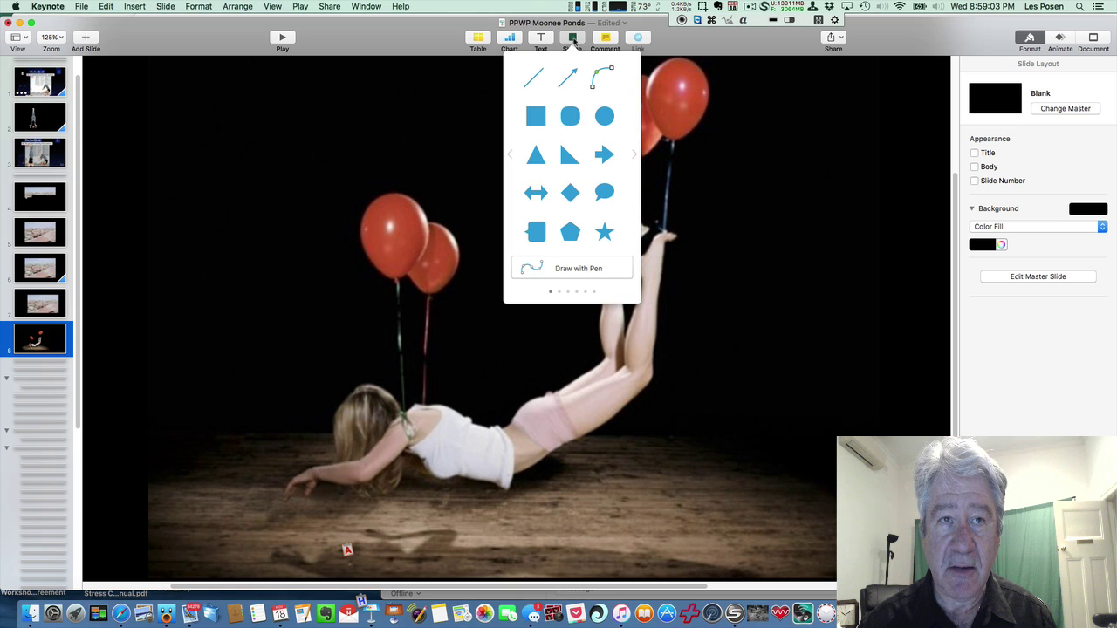
{"action": "left_click", "coordinate": [572, 269]}
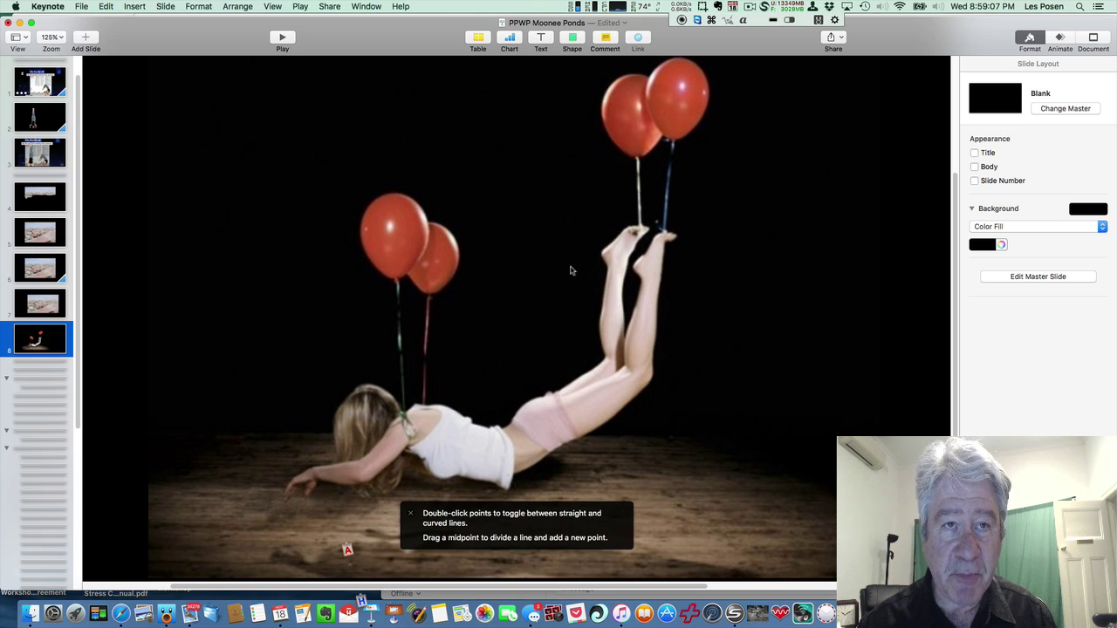
{"action": "left_click", "coordinate": [309, 500]}
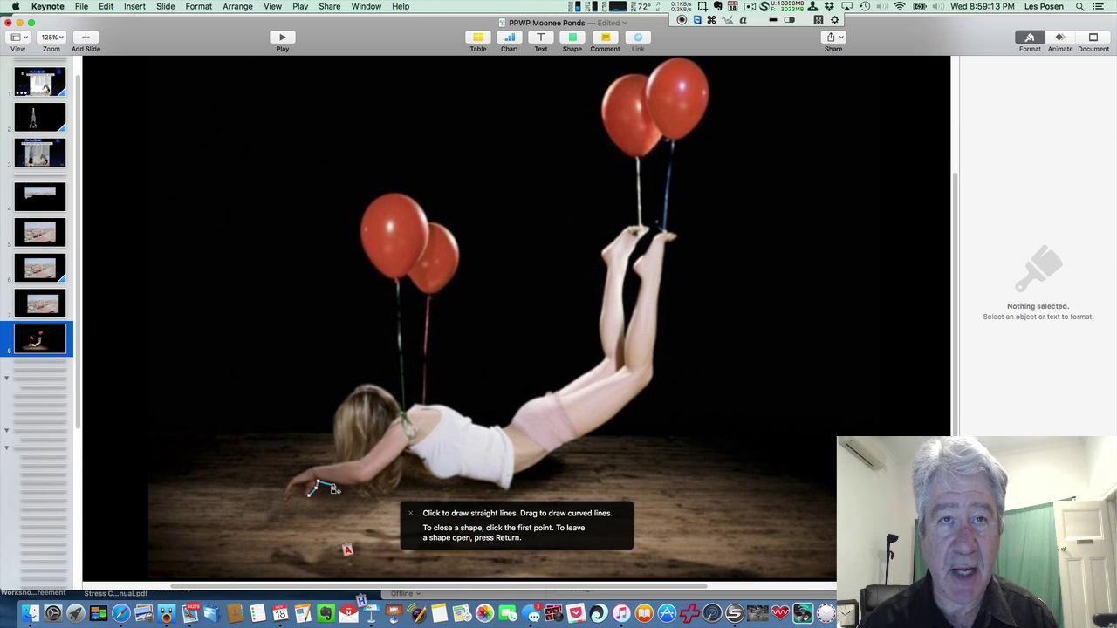
{"action": "left_click", "coordinate": [347, 487]}
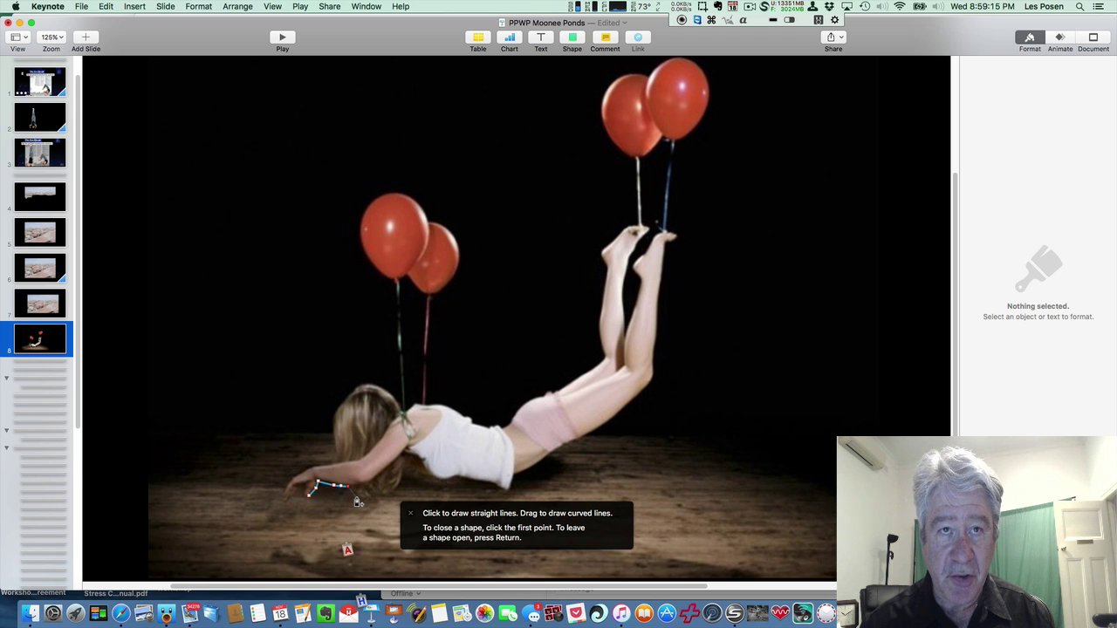
{"action": "left_click", "coordinate": [360, 499]}
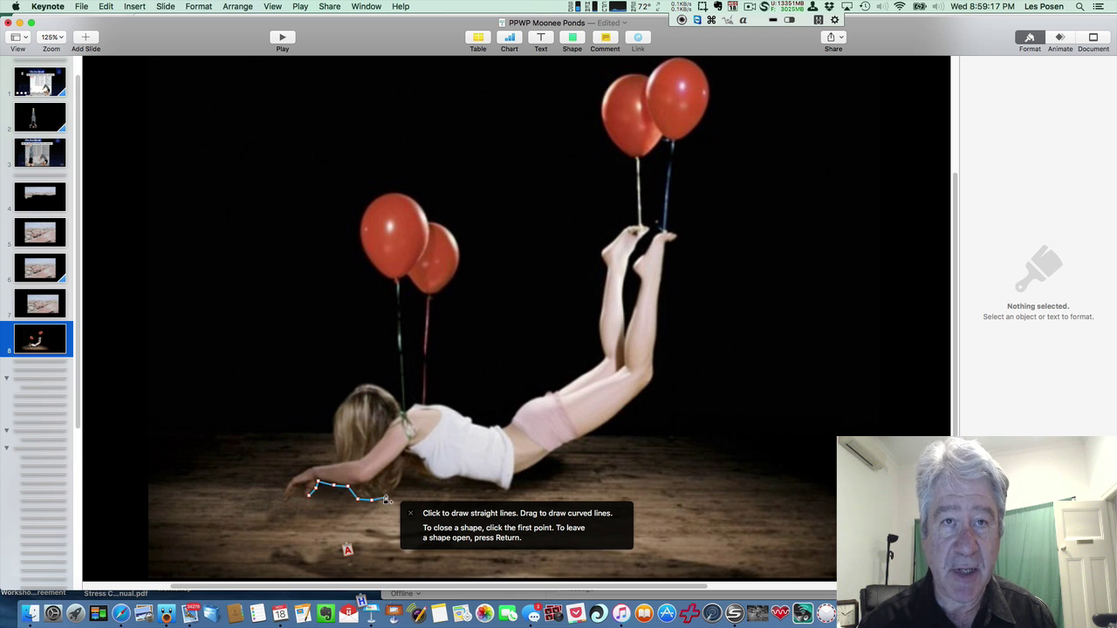
{"action": "left_click", "coordinate": [390, 499]}
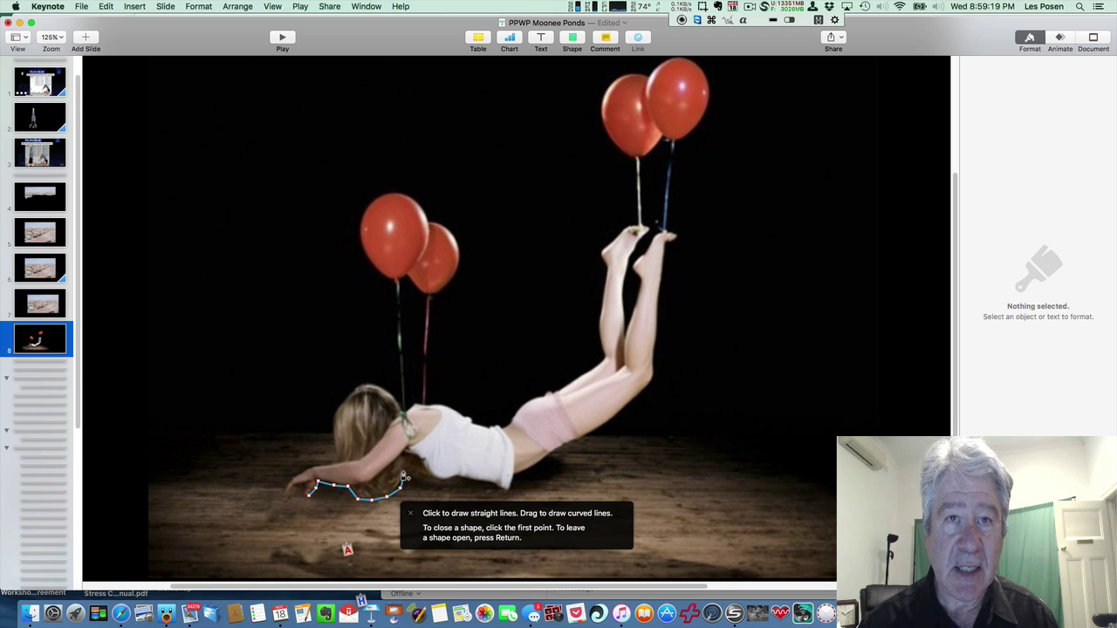
{"action": "left_click", "coordinate": [405, 473]}
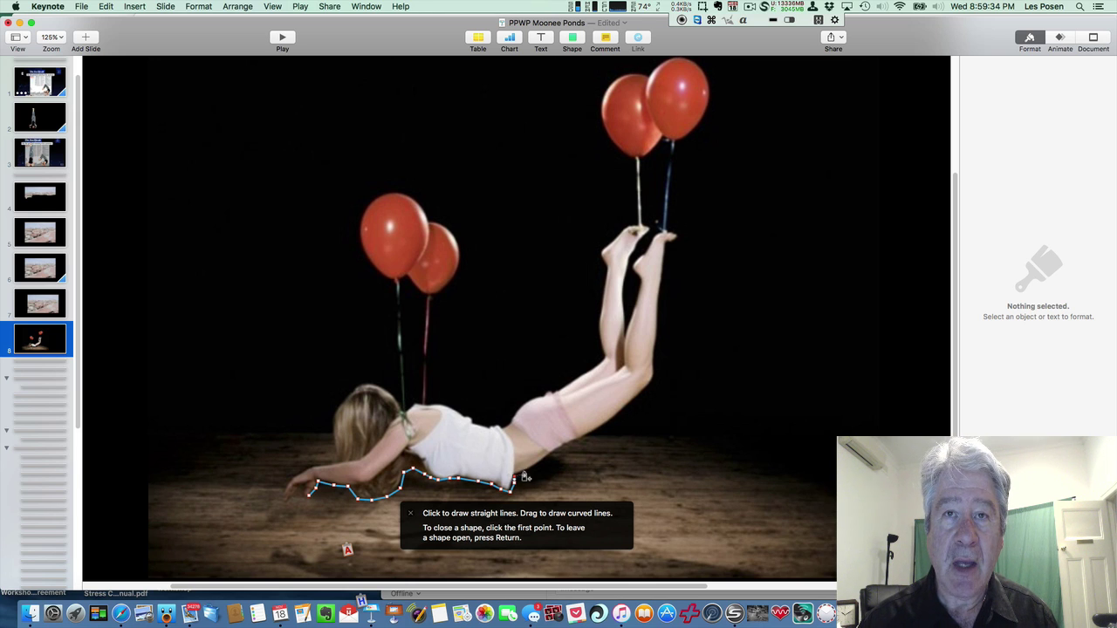
Continue the outline along her belly, hip, knee and thigh to the heel, zoomed to 200%.
{"action": "left_click", "coordinate": [535, 469]}
{"action": "left_click", "coordinate": [546, 461]}
{"action": "left_click", "coordinate": [559, 453]}
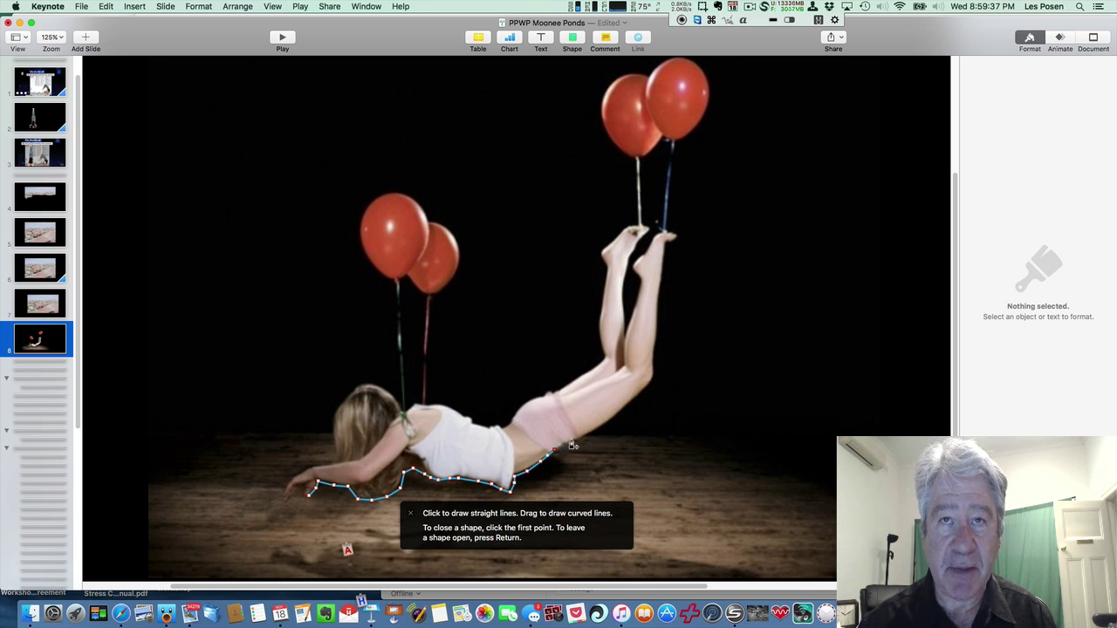
{"action": "left_click", "coordinate": [582, 439]}
{"action": "left_click", "coordinate": [593, 432]}
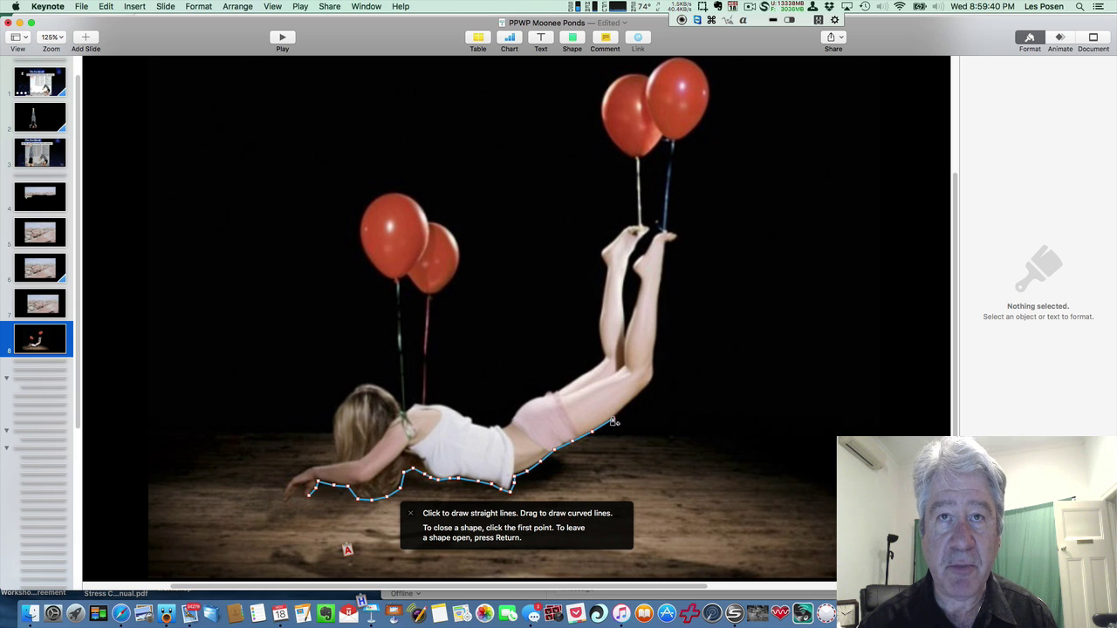
{"action": "left_click", "coordinate": [615, 419]}
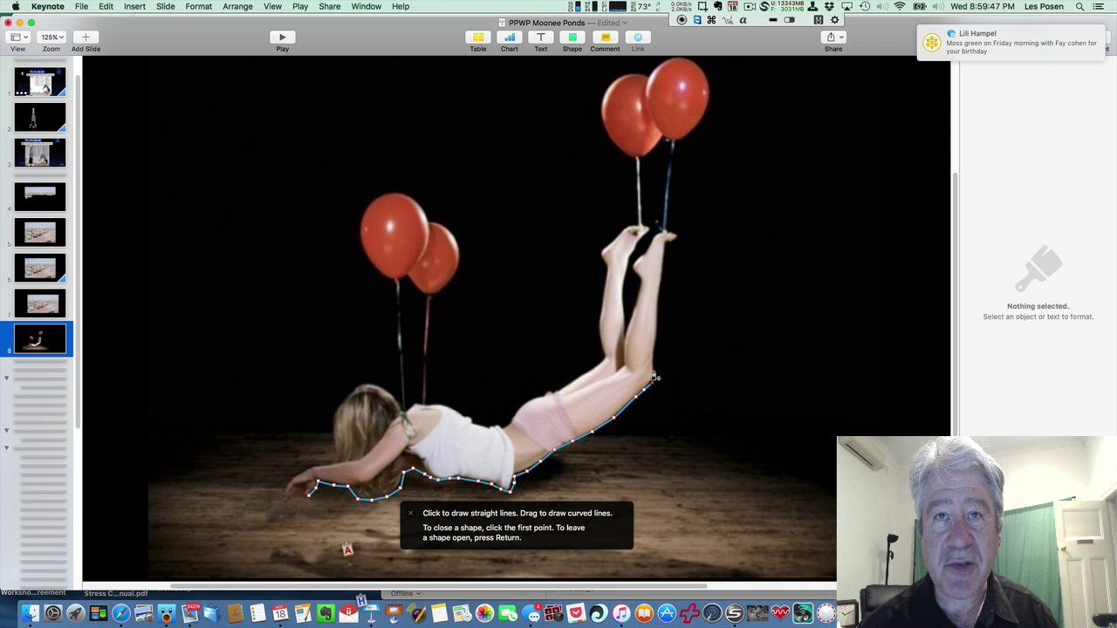
{"action": "left_click", "coordinate": [654, 375]}
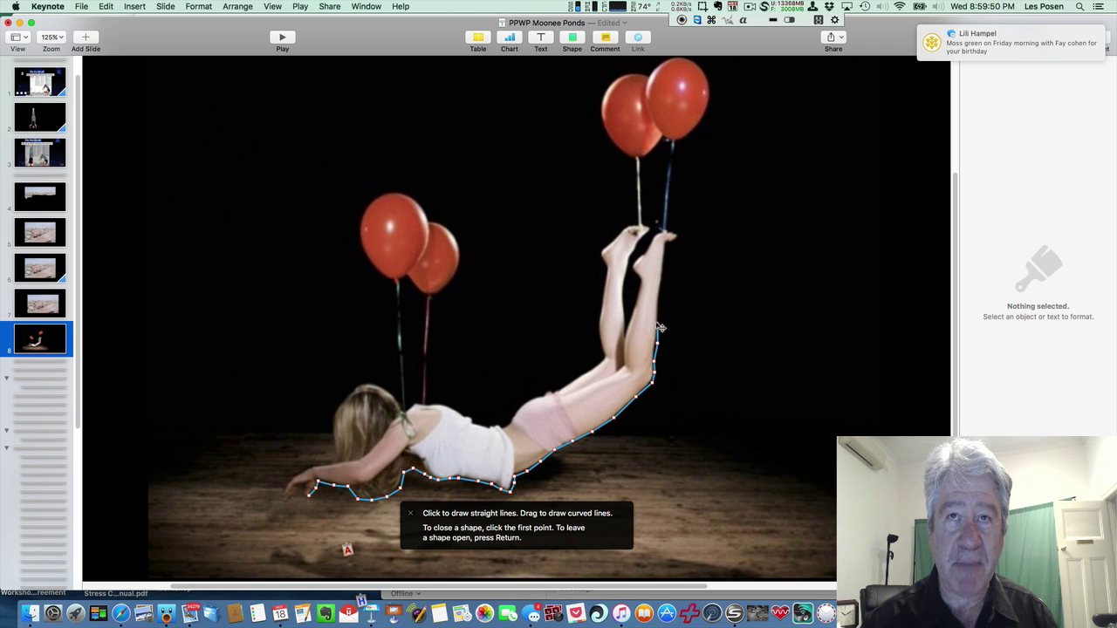
{"action": "left_click", "coordinate": [661, 346]}
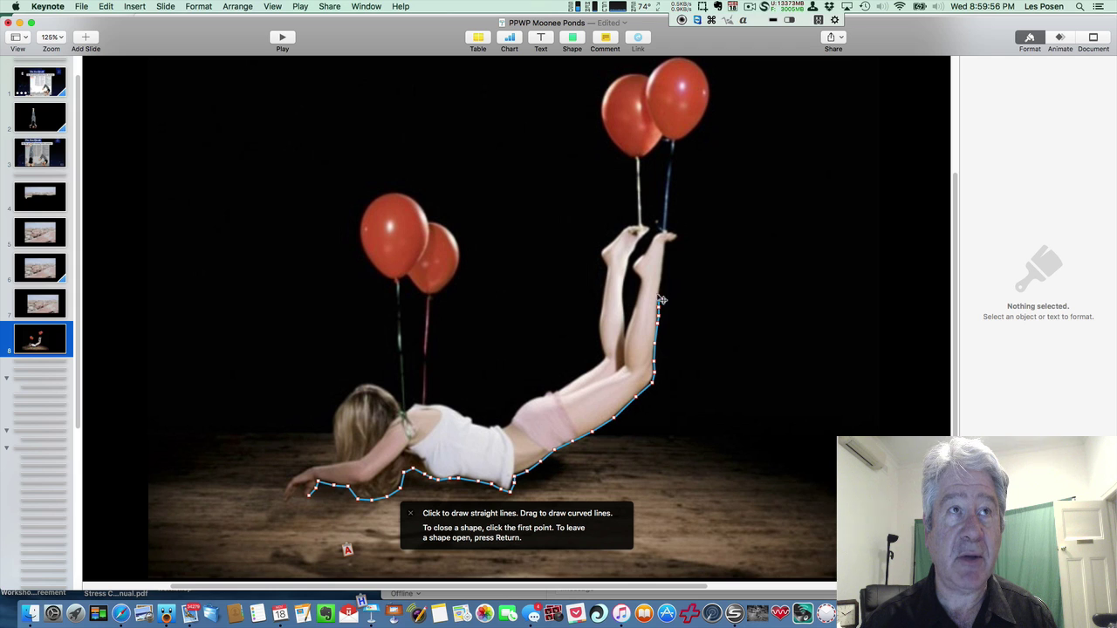
{"action": "left_click", "coordinate": [663, 267]}
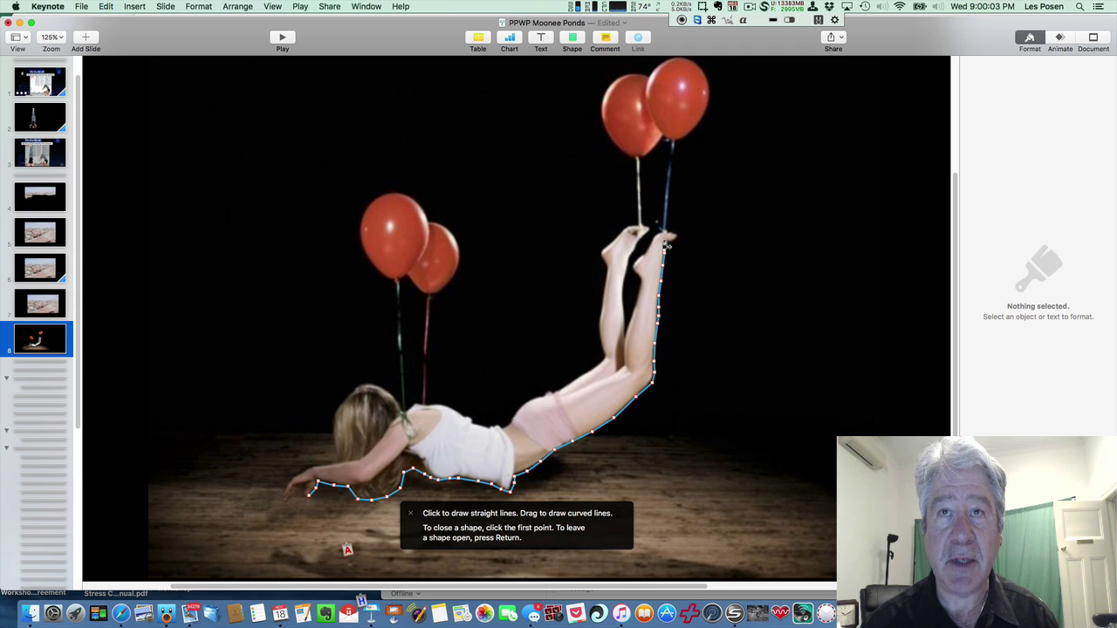
{"action": "left_click", "coordinate": [54, 38]}
{"action": "left_click", "coordinate": [61, 111]}
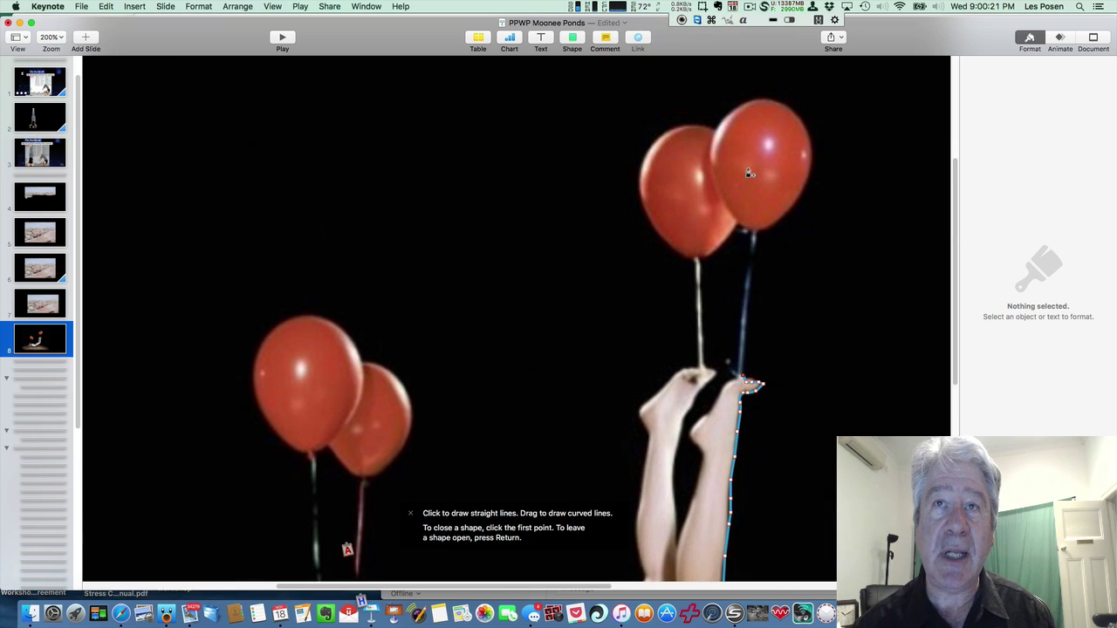
Trace the outline from her toes up the string and around both balloon tops.
{"action": "scroll", "coordinate": [755, 306], "scroll_direction": "up", "scroll_amount": 5}
{"action": "left_click", "coordinate": [755, 305]}
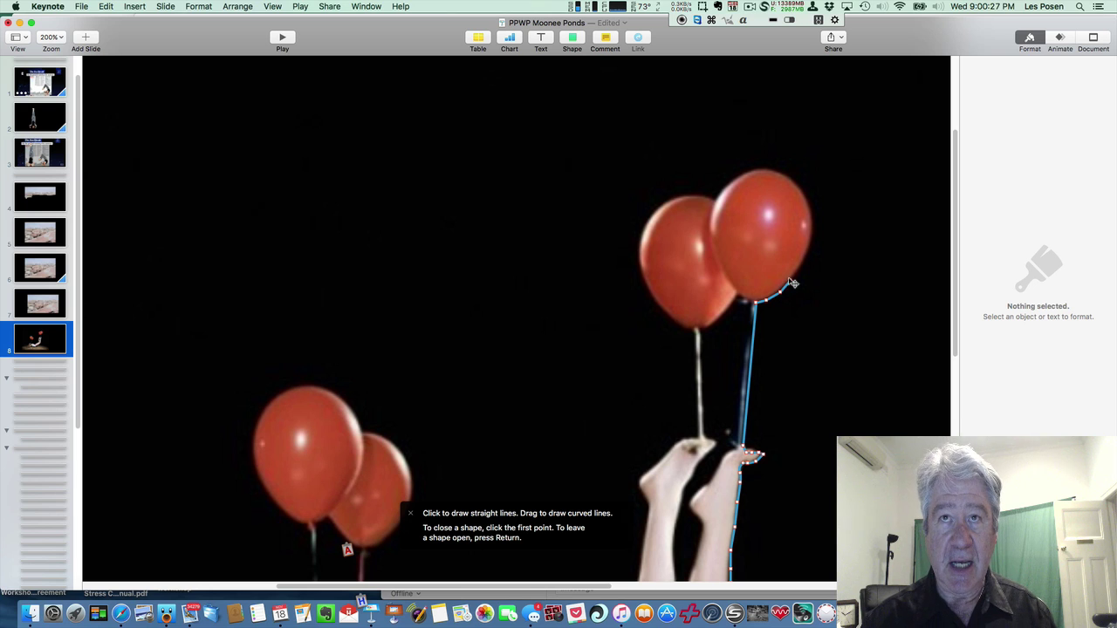
{"action": "mouse_move", "coordinate": [807, 257]}
{"action": "left_mouse_down"}
{"action": "mouse_move", "coordinate": [807, 199]}
{"action": "mouse_move", "coordinate": [766, 175]}
{"action": "left_mouse_up"}
{"action": "left_click", "coordinate": [749, 173]}
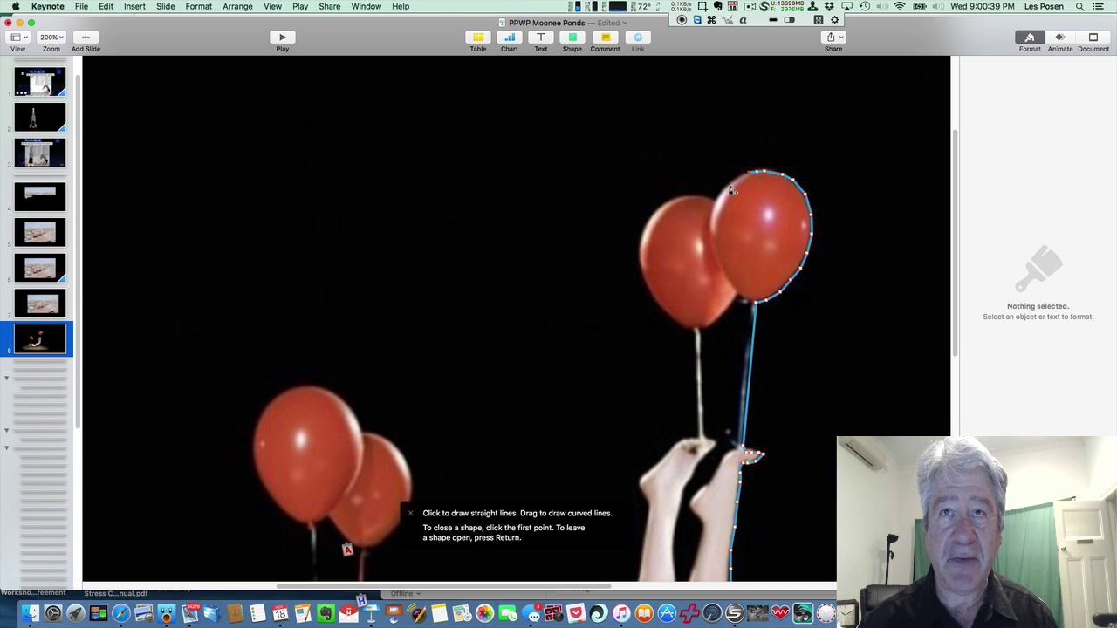
{"action": "mouse_move", "coordinate": [732, 183]}
{"action": "left_mouse_down"}
{"action": "mouse_move", "coordinate": [717, 199]}
{"action": "mouse_move", "coordinate": [657, 209]}
{"action": "mouse_move", "coordinate": [640, 240]}
{"action": "mouse_move", "coordinate": [655, 303]}
{"action": "mouse_move", "coordinate": [698, 336]}
{"action": "mouse_move", "coordinate": [701, 432]}
{"action": "mouse_move", "coordinate": [669, 449]}
{"action": "mouse_move", "coordinate": [681, 310]}
{"action": "mouse_move", "coordinate": [654, 340]}
{"action": "mouse_move", "coordinate": [656, 505]}
{"action": "left_mouse_up"}
Carry the outline back down the strings toward the girl's head.
{"action": "scroll", "coordinate": [668, 448], "scroll_direction": "down", "scroll_amount": 5}
{"action": "scroll", "coordinate": [656, 504], "scroll_direction": "down", "scroll_amount": 5}
{"action": "mouse_move", "coordinate": [685, 375]}
{"action": "left_mouse_down"}
{"action": "mouse_move", "coordinate": [550, 456]}
{"action": "mouse_move", "coordinate": [524, 487]}
{"action": "mouse_move", "coordinate": [400, 448]}
{"action": "mouse_move", "coordinate": [406, 307]}
{"action": "mouse_move", "coordinate": [446, 241]}
{"action": "mouse_move", "coordinate": [453, 192]}
{"action": "mouse_move", "coordinate": [439, 166]}
{"action": "mouse_move", "coordinate": [406, 156]}
{"action": "mouse_move", "coordinate": [371, 118]}
{"action": "mouse_move", "coordinate": [336, 110]}
{"action": "mouse_move", "coordinate": [305, 140]}
{"action": "mouse_move", "coordinate": [297, 179]}
{"action": "mouse_move", "coordinate": [301, 210]}
{"action": "mouse_move", "coordinate": [347, 250]}
{"action": "mouse_move", "coordinate": [364, 445]}
{"action": "mouse_move", "coordinate": [295, 419]}
{"action": "mouse_move", "coordinate": [275, 437]}
{"action": "mouse_move", "coordinate": [277, 397]}
{"action": "mouse_move", "coordinate": [271, 489]}
{"action": "mouse_move", "coordinate": [223, 501]}
{"action": "mouse_move", "coordinate": [199, 522]}
{"action": "mouse_move", "coordinate": [231, 532]}
{"action": "left_mouse_up"}
{"action": "scroll", "coordinate": [277, 397], "scroll_direction": "down", "scroll_amount": 3}
{"action": "scroll", "coordinate": [539, 327], "scroll_direction": "up", "scroll_amount": 5}
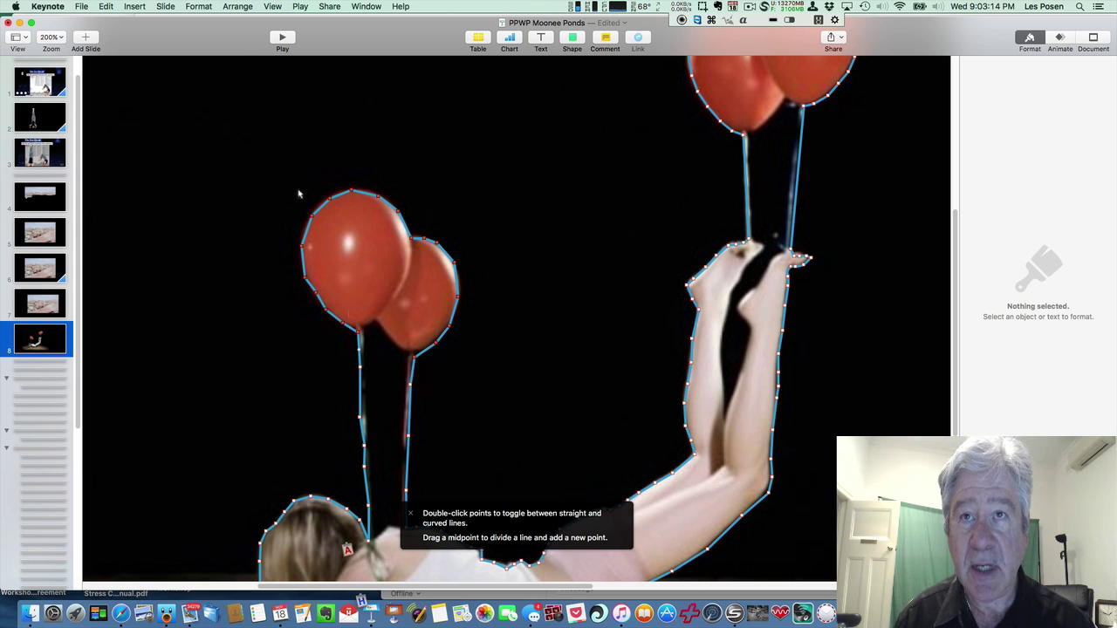
Make the outline points around the balloons smooth points.
{"action": "left_click", "coordinate": [236, 7]}
{"action": "mouse_move", "coordinate": [192, 7]}
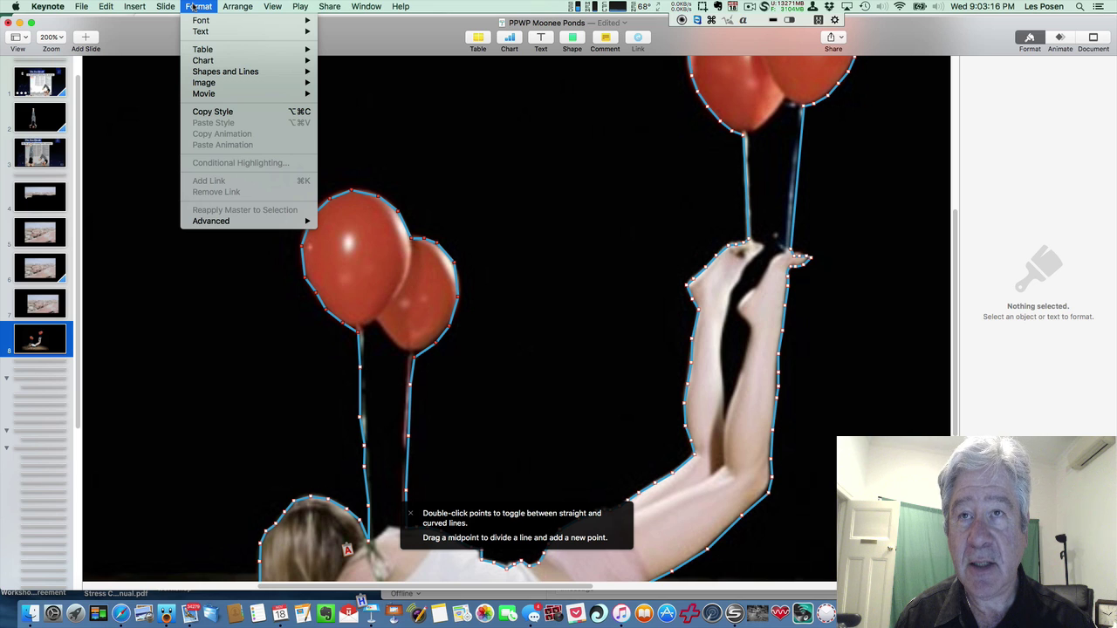
{"action": "mouse_move", "coordinate": [209, 76]}
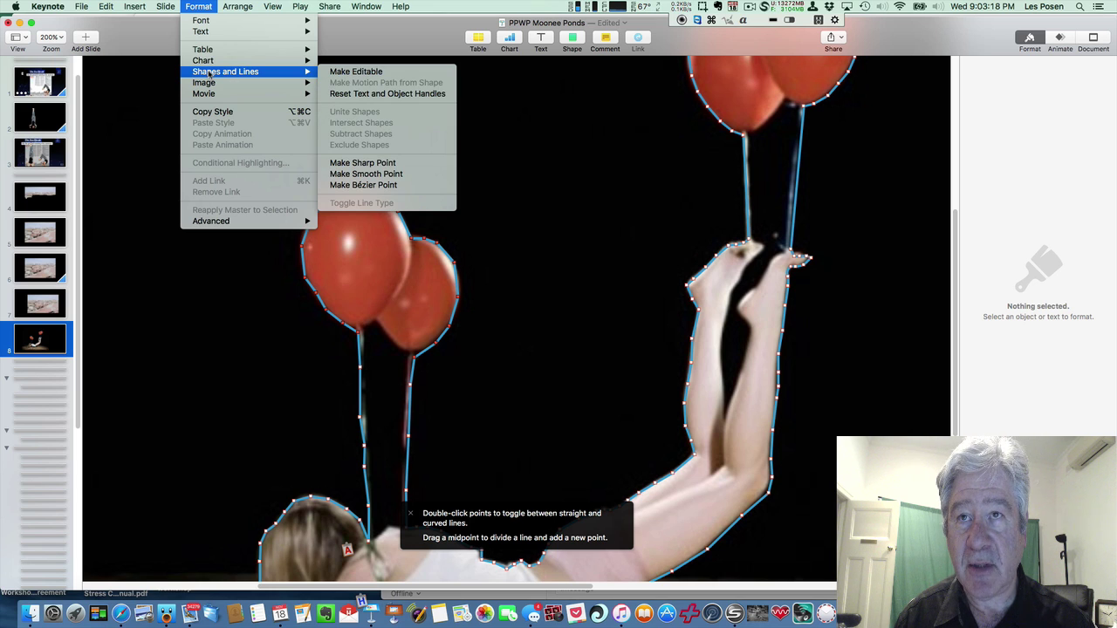
{"action": "left_click", "coordinate": [360, 174]}
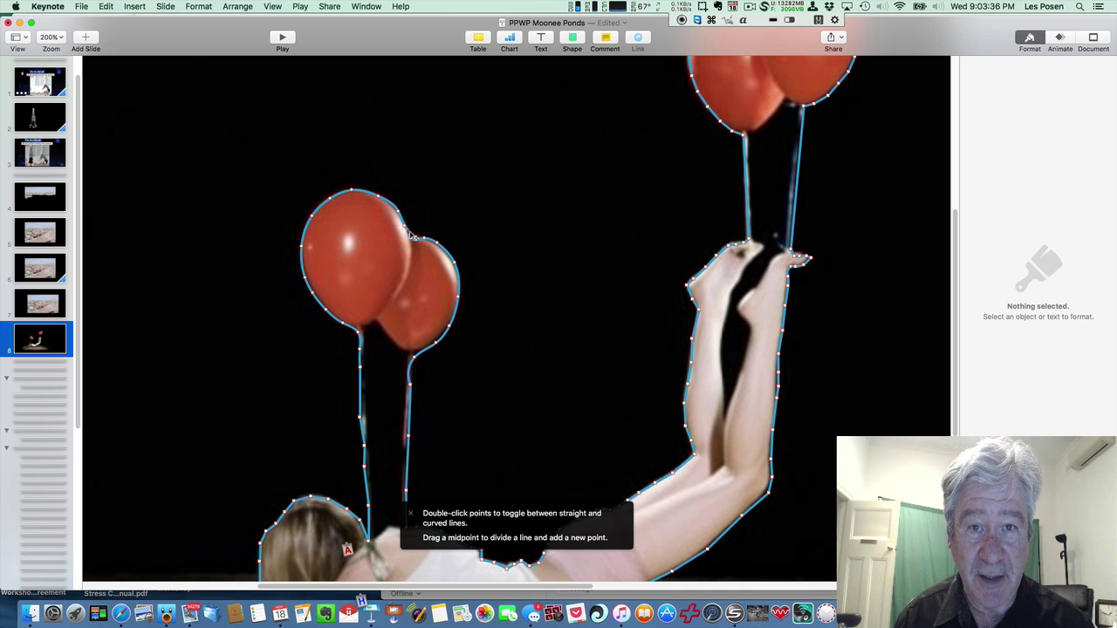
{"action": "scroll", "coordinate": [608, 192], "scroll_direction": "up", "scroll_amount": 10}
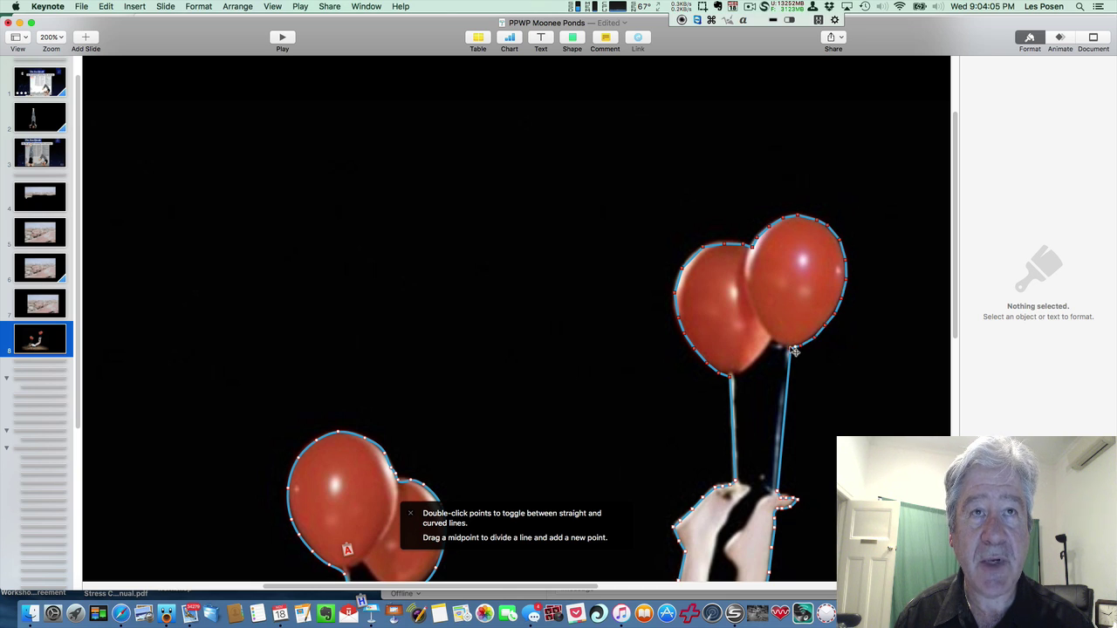
Smooth the string outline's points and pull the looped section back along the string.
{"action": "left_click", "coordinate": [188, 5]}
{"action": "mouse_move", "coordinate": [262, 72]}
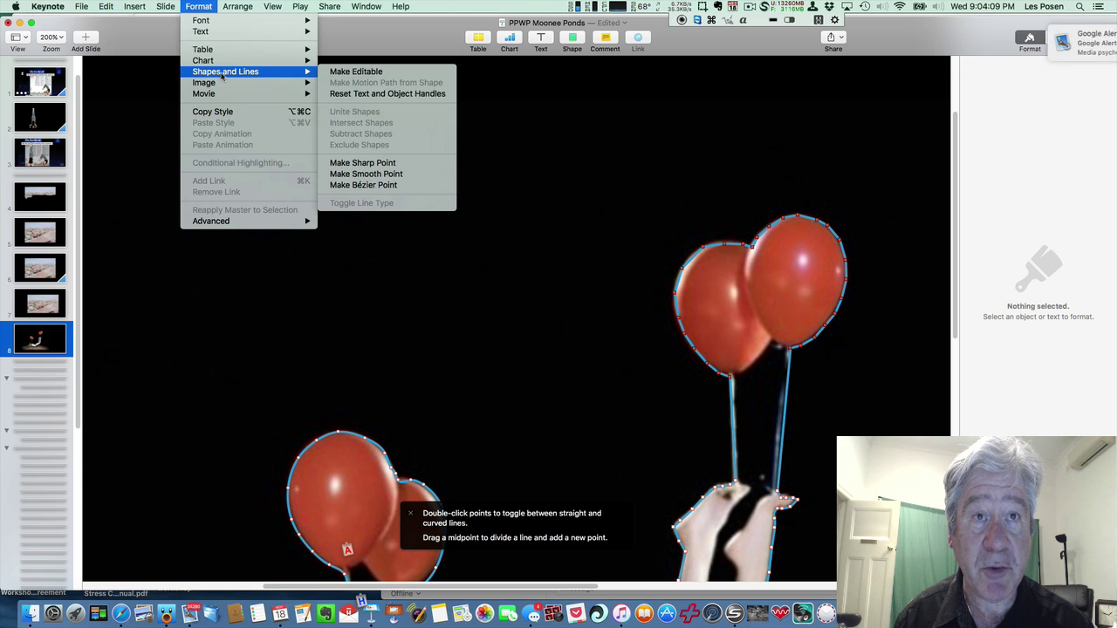
{"action": "left_click", "coordinate": [367, 174]}
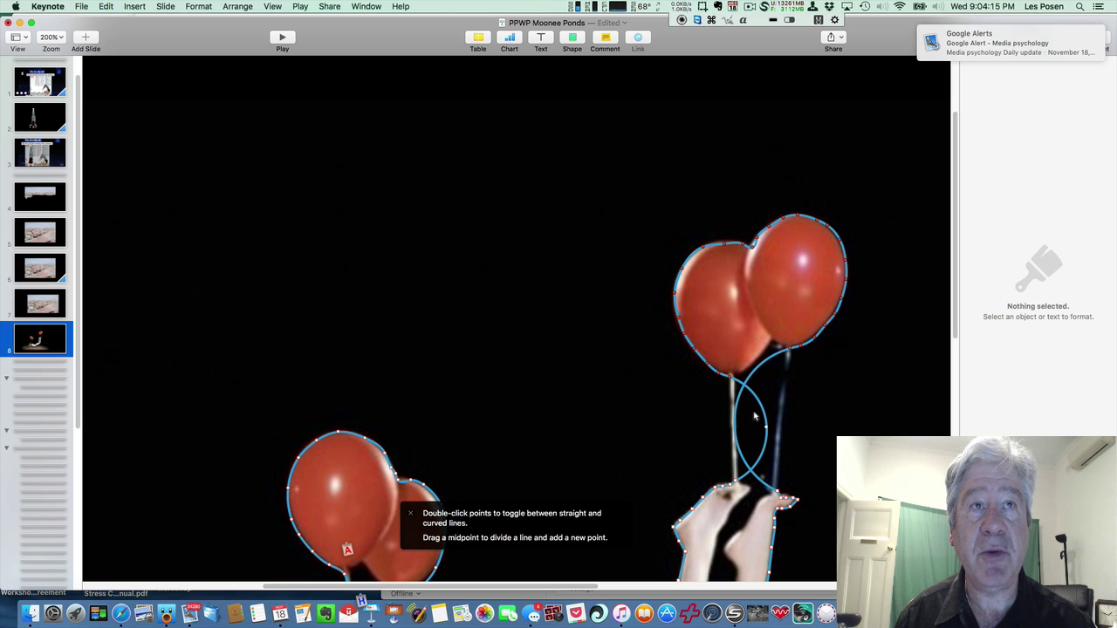
{"action": "left_click_drag", "start_coordinate": [735, 421], "coordinate": [736, 448]}
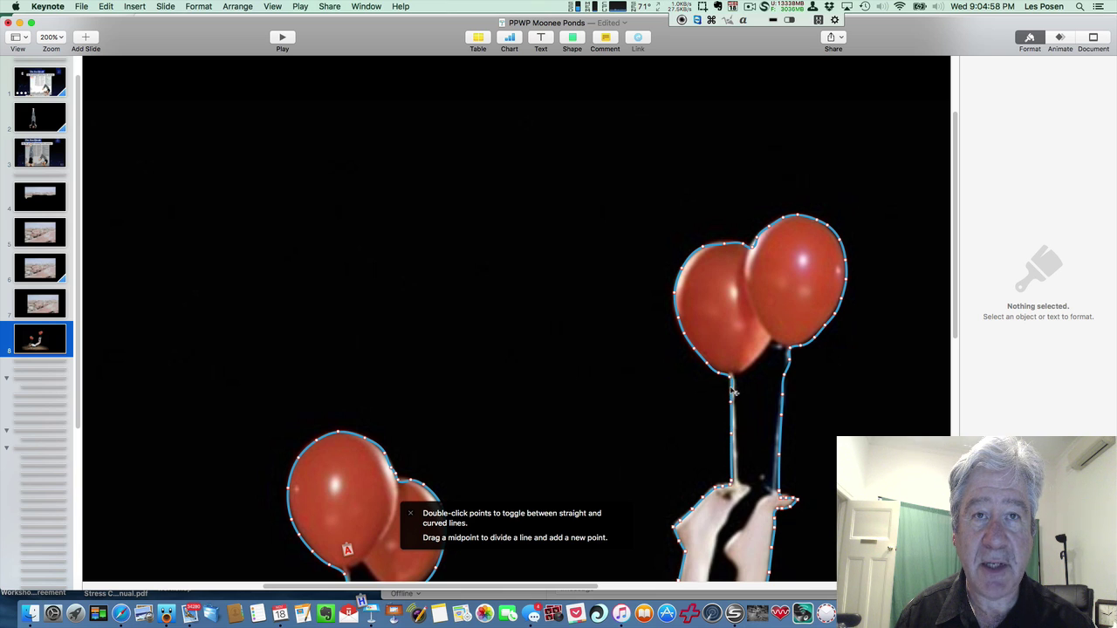
{"action": "key", "text": "Escape"}
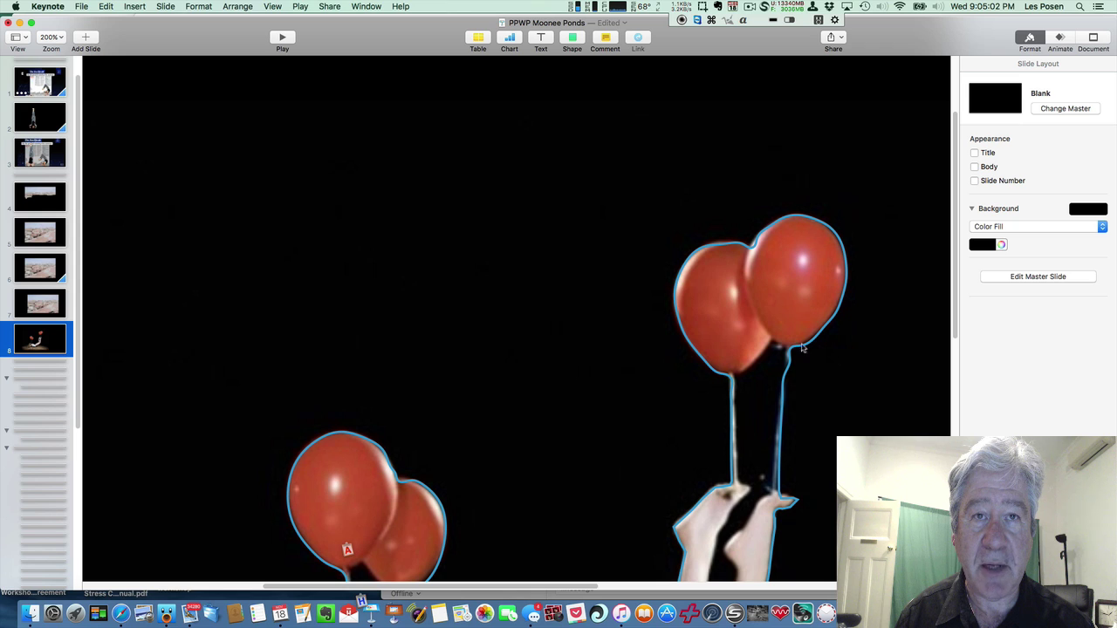
{"action": "left_click", "coordinate": [754, 249]}
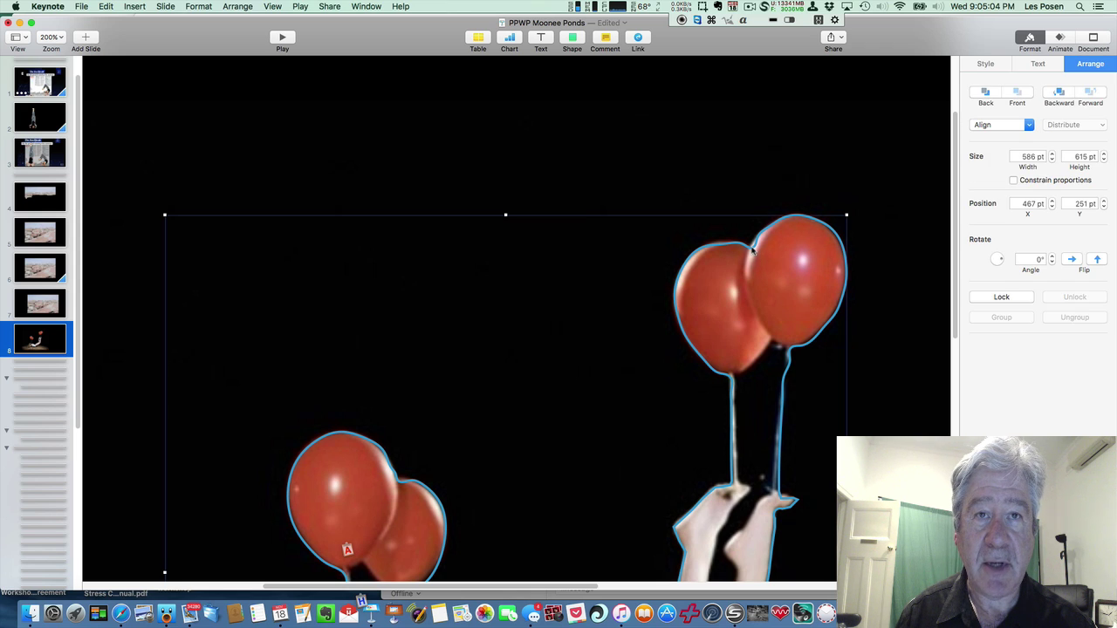
{"action": "double_click", "coordinate": [753, 250]}
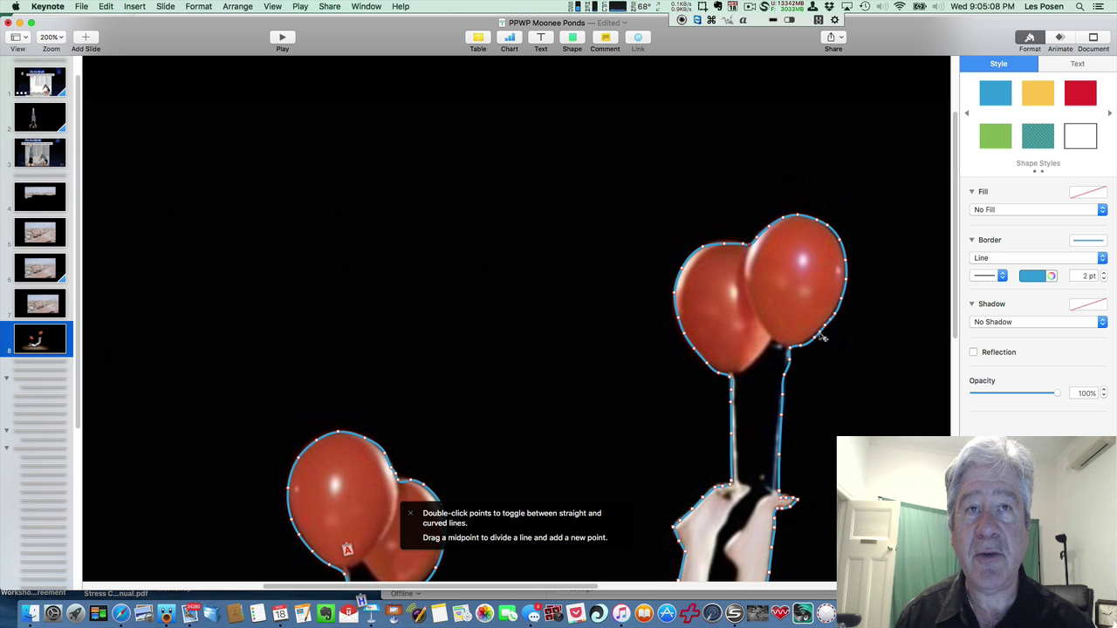
{"action": "key", "text": "Escape"}
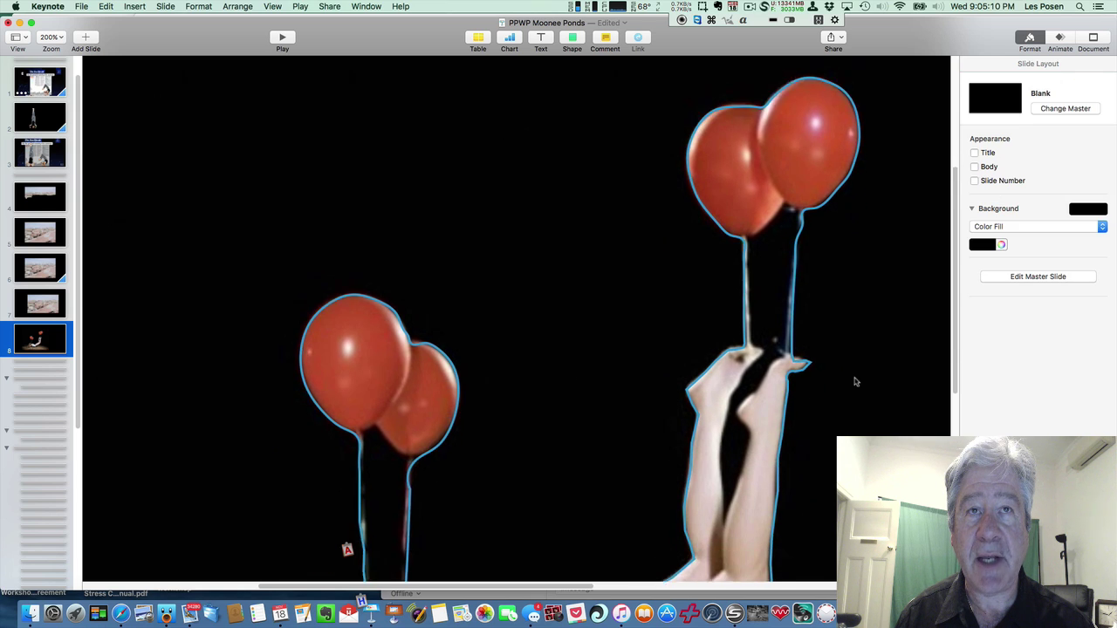
{"action": "left_click", "coordinate": [61, 38]}
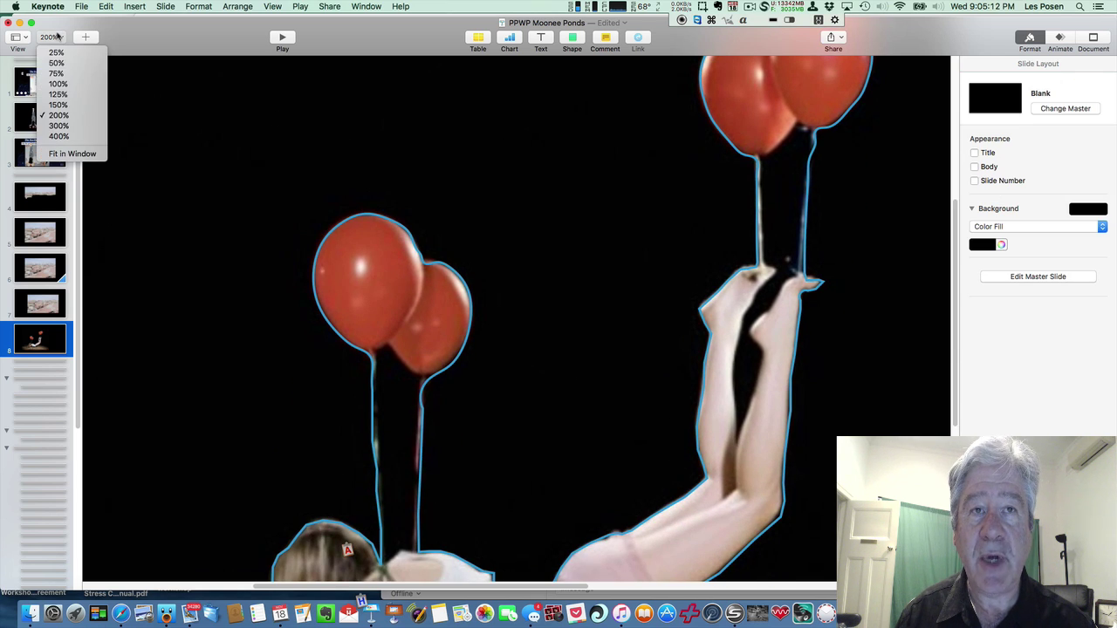
{"action": "left_click", "coordinate": [66, 76]}
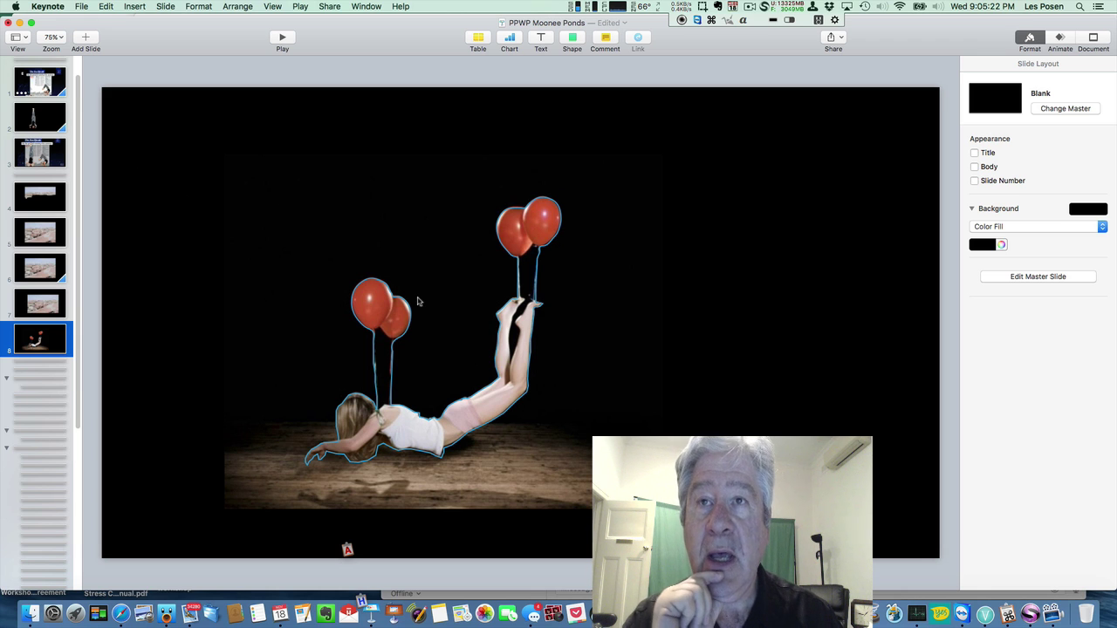
Mask the balloon-girl image with the selected floor photo using Mask With Selection, then finish with Done.
{"action": "left_click", "coordinate": [395, 377]}
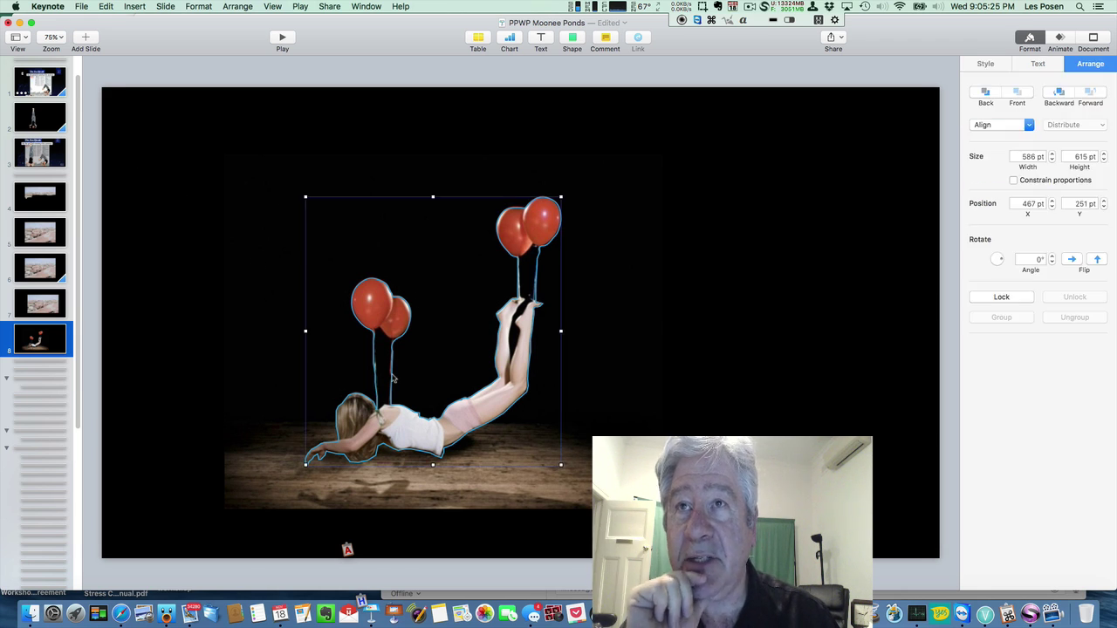
{"action": "left_click", "coordinate": [263, 274], "text": "shift"}
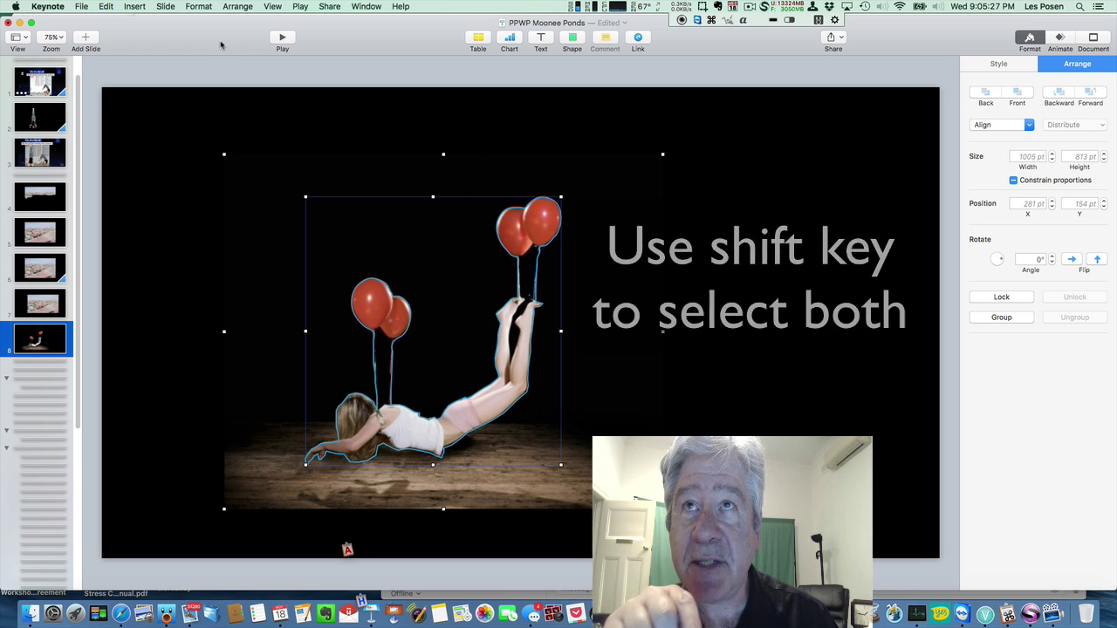
{"action": "left_click", "coordinate": [199, 7]}
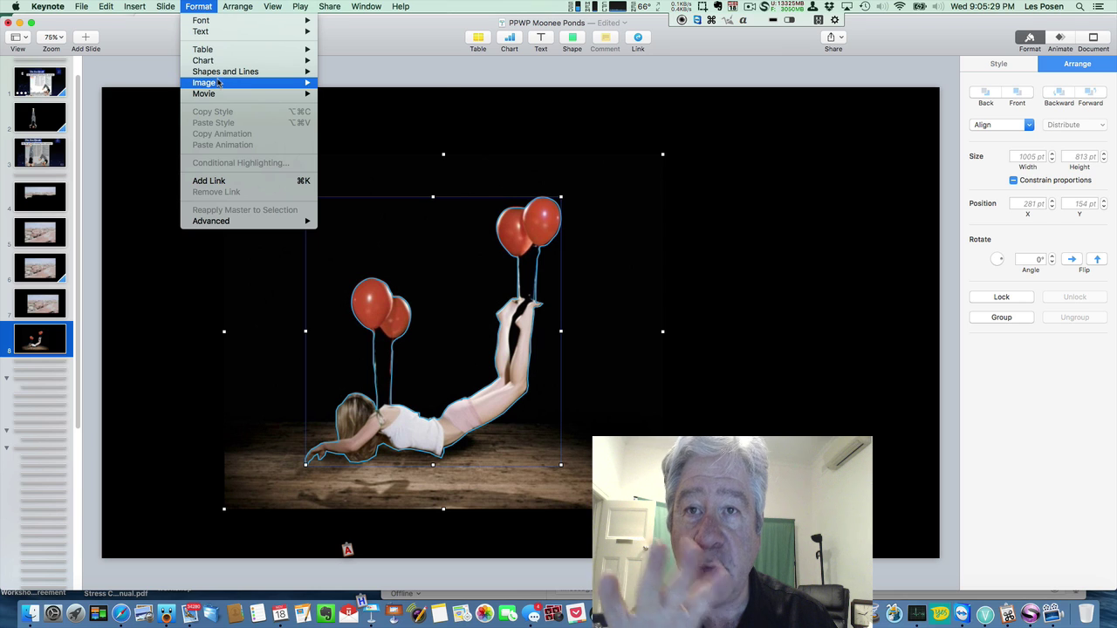
{"action": "mouse_move", "coordinate": [218, 86]}
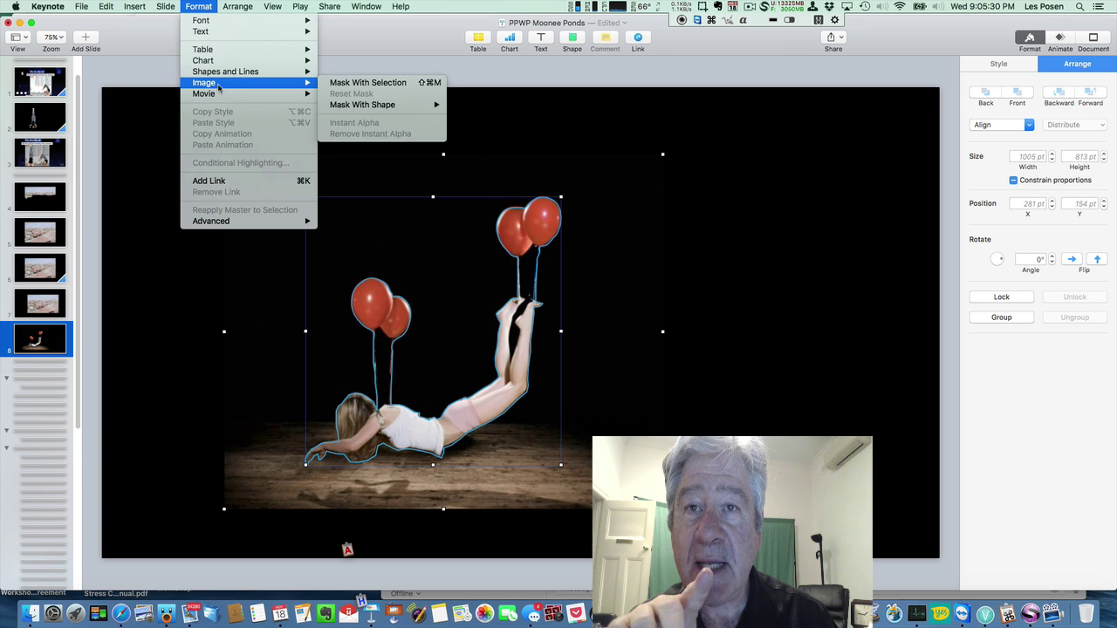
{"action": "left_click", "coordinate": [377, 83]}
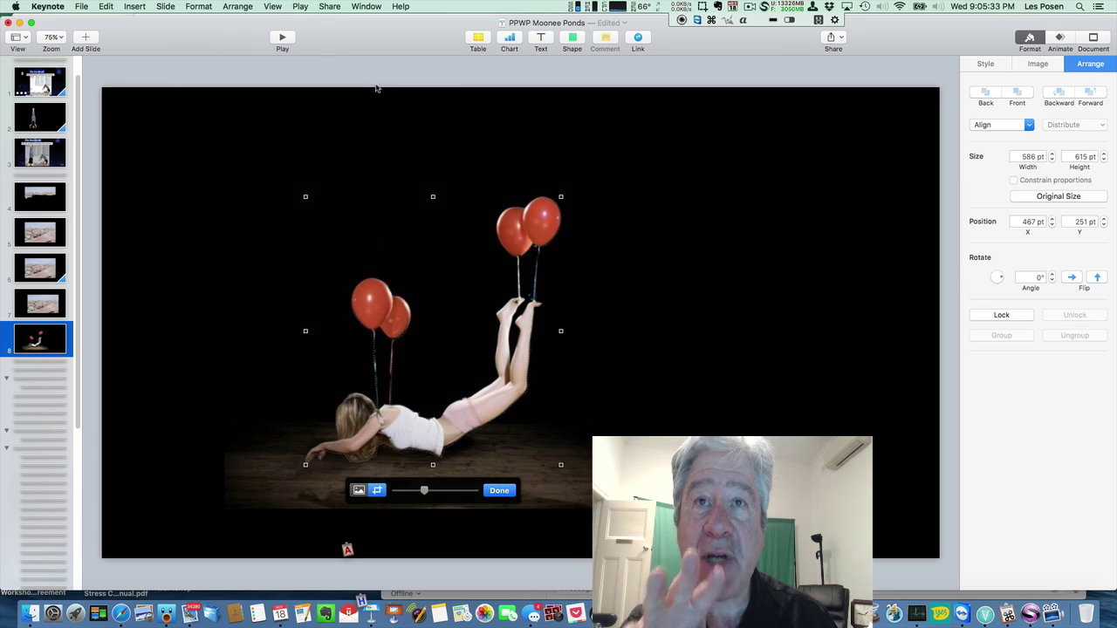
{"action": "left_click", "coordinate": [507, 494]}
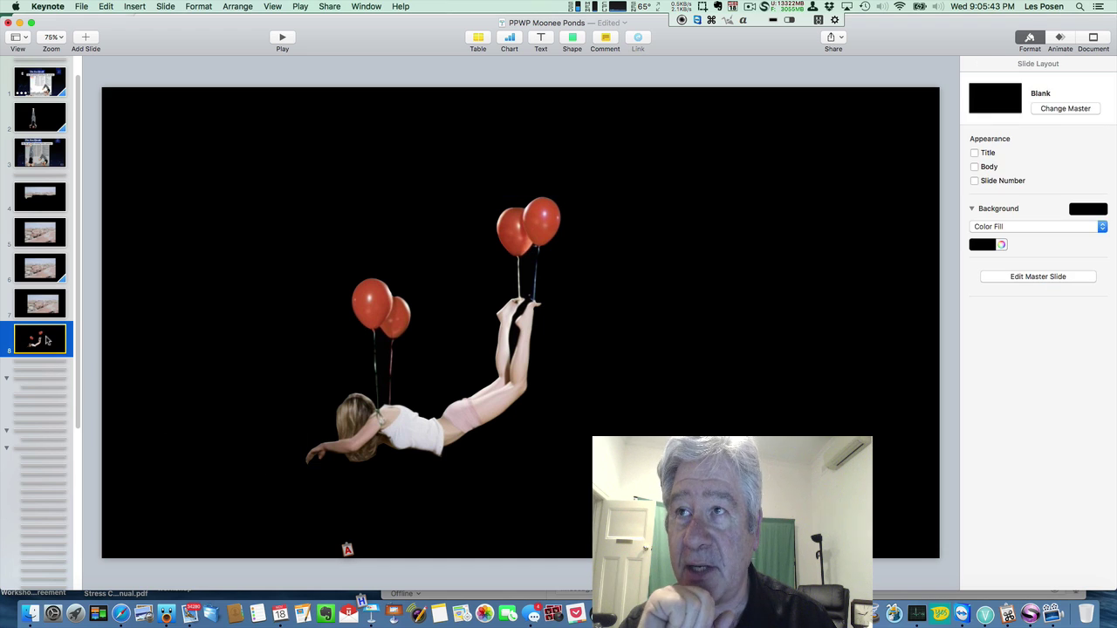
{"action": "left_click", "coordinate": [105, 6]}
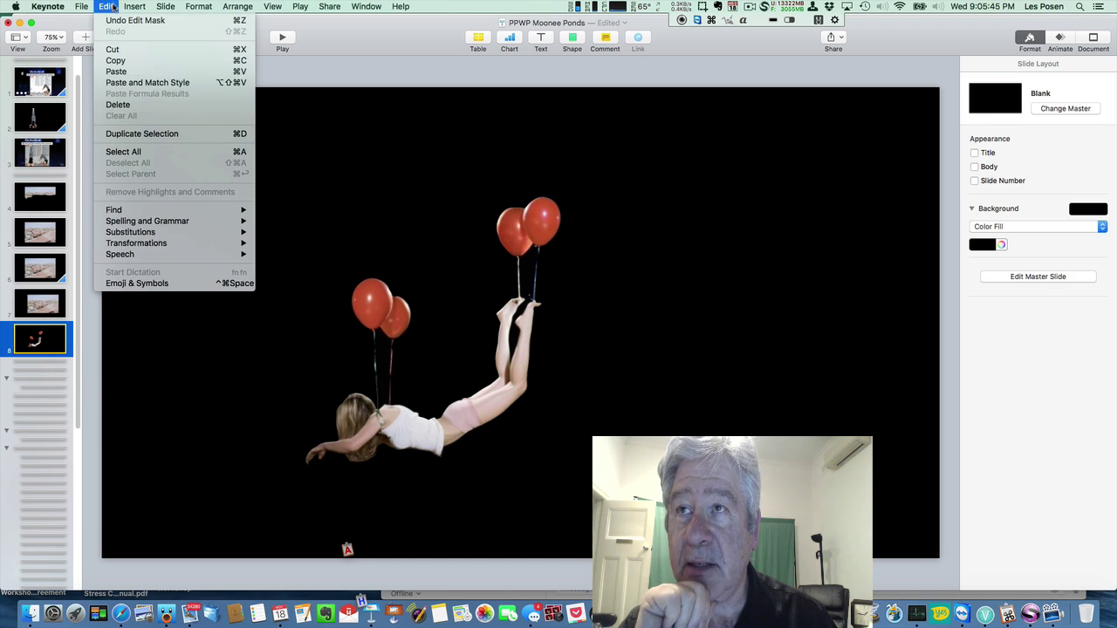
Duplicate slide 8 as slide 9 and reset the mask on slide 9's balloon-girl image.
{"action": "left_click", "coordinate": [144, 136]}
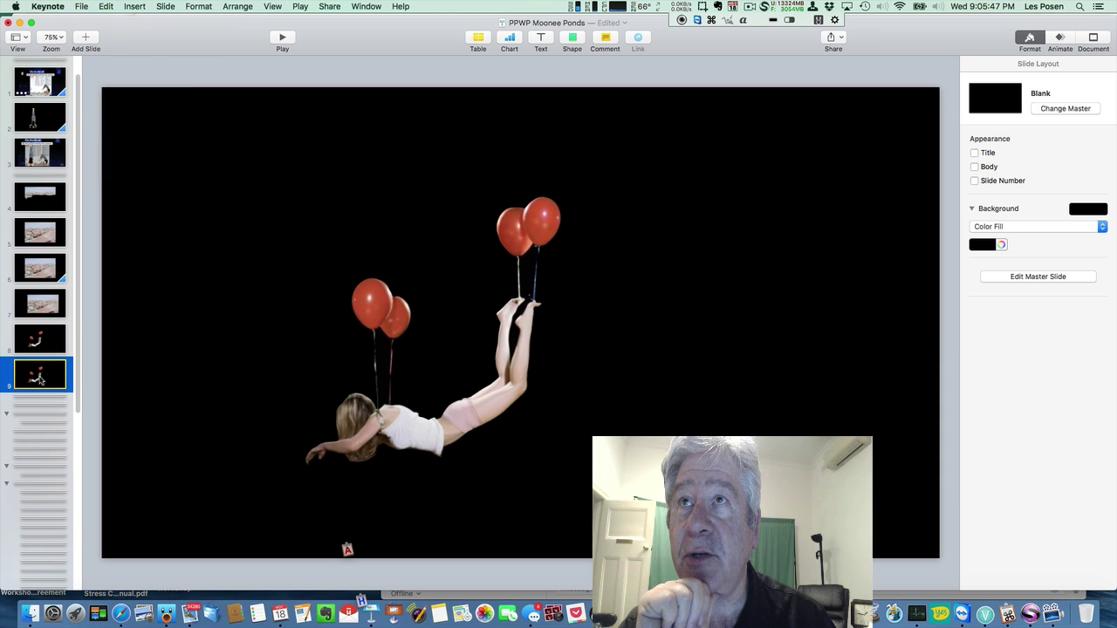
{"action": "left_click", "coordinate": [408, 432]}
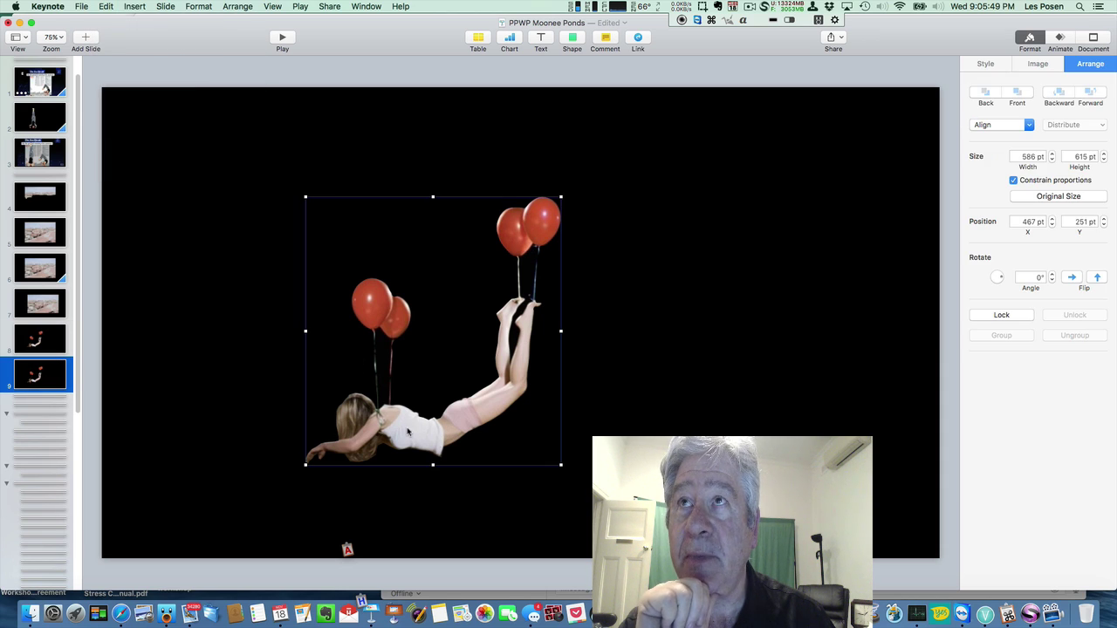
{"action": "left_click", "coordinate": [200, 7]}
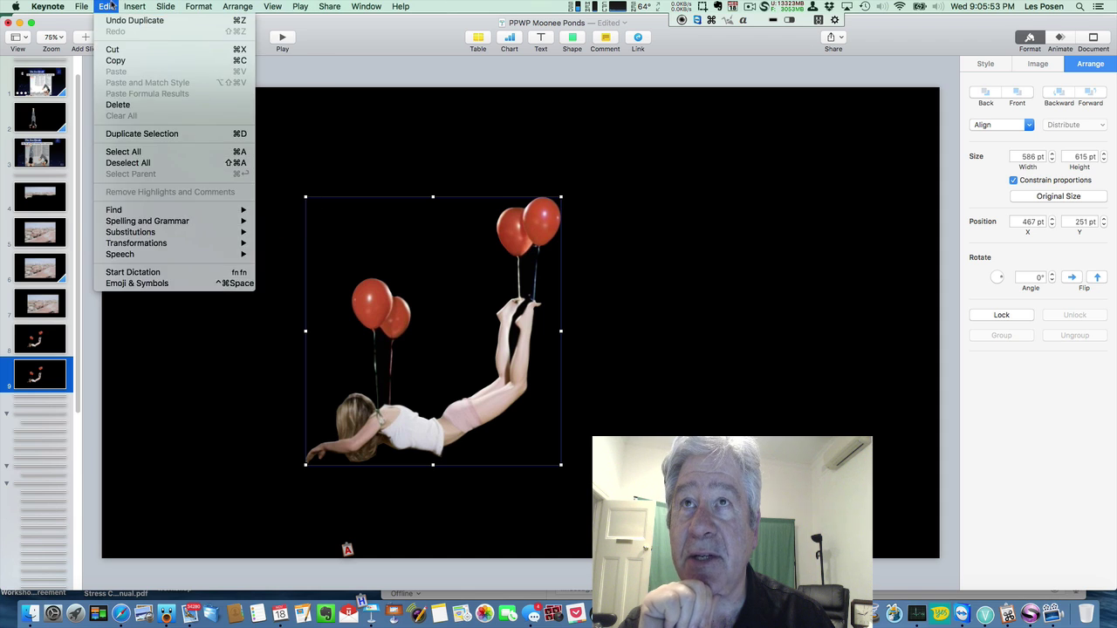
{"action": "mouse_move", "coordinate": [113, 7]}
{"action": "mouse_move", "coordinate": [199, 6]}
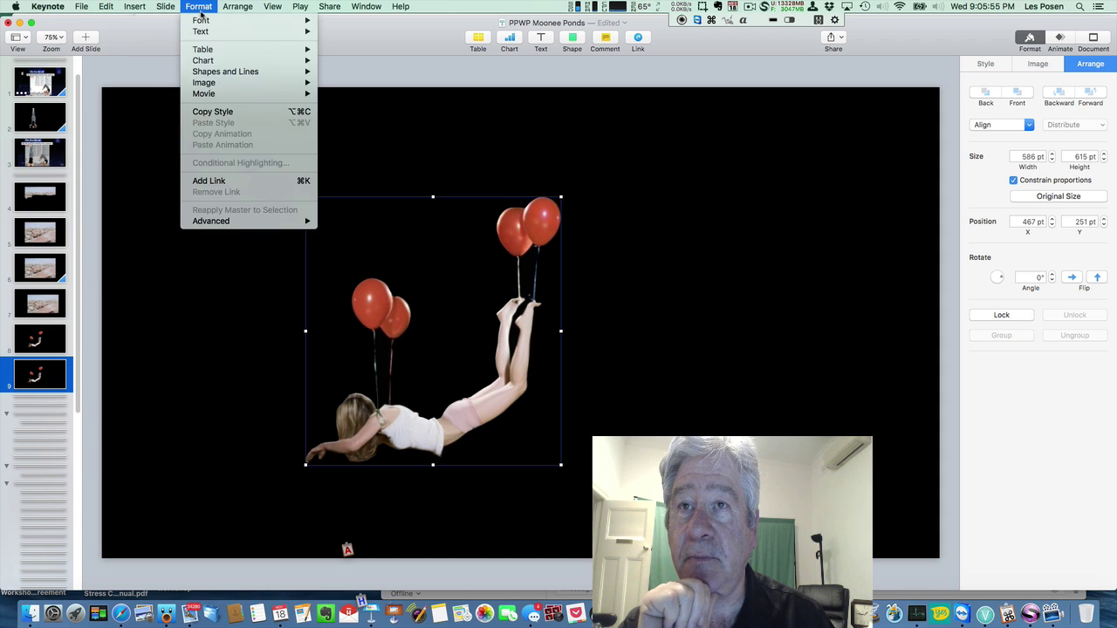
{"action": "mouse_move", "coordinate": [212, 82]}
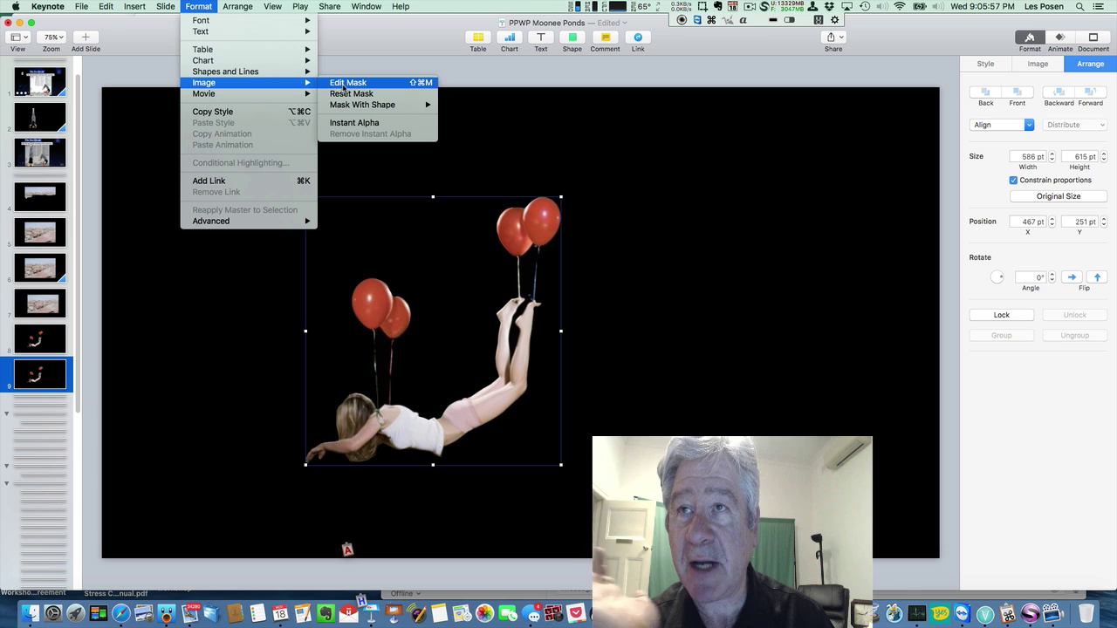
{"action": "mouse_move", "coordinate": [357, 108]}
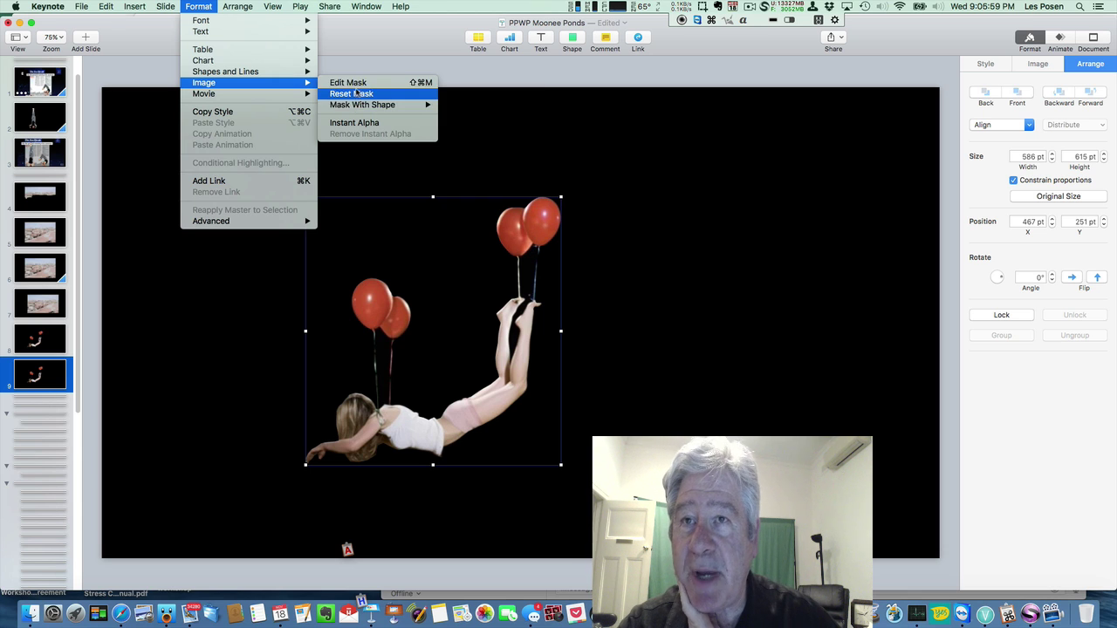
{"action": "left_click", "coordinate": [357, 96]}
Deselect the image and compare slides 8 and 9 back and forth, ending on slide 9.
{"action": "left_click", "coordinate": [172, 451]}
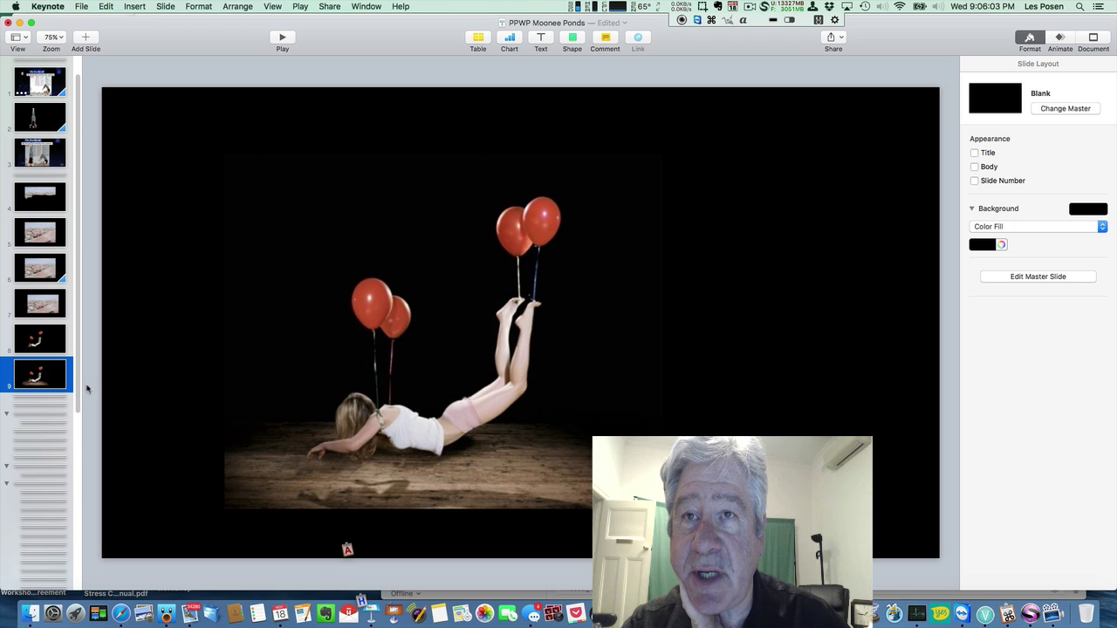
{"action": "left_click", "coordinate": [41, 338]}
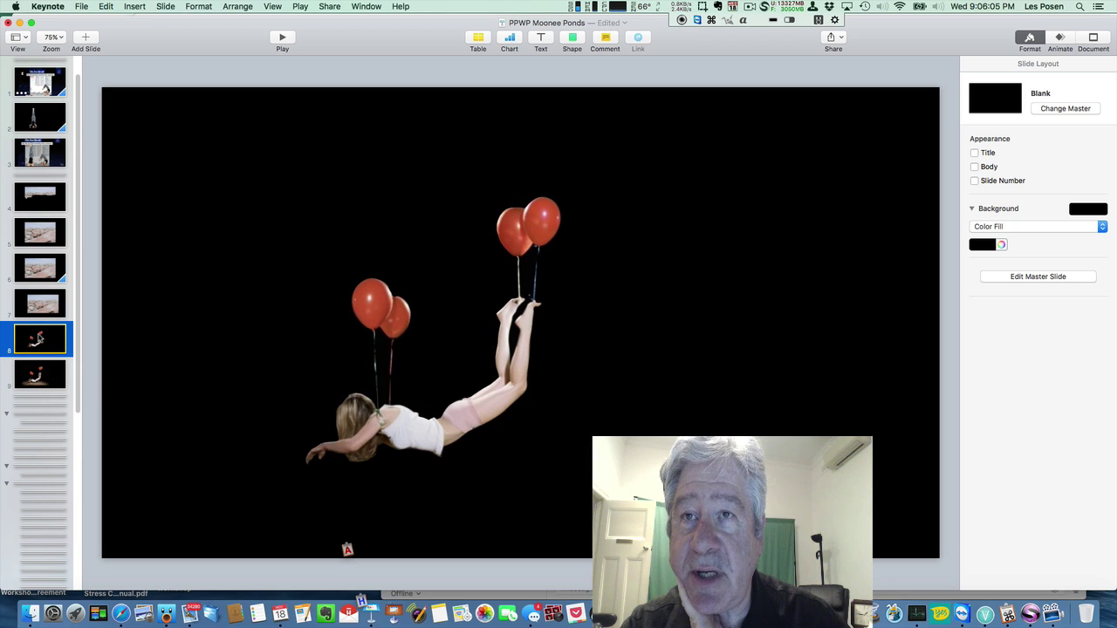
{"action": "left_click", "coordinate": [49, 390]}
{"action": "left_click", "coordinate": [49, 345]}
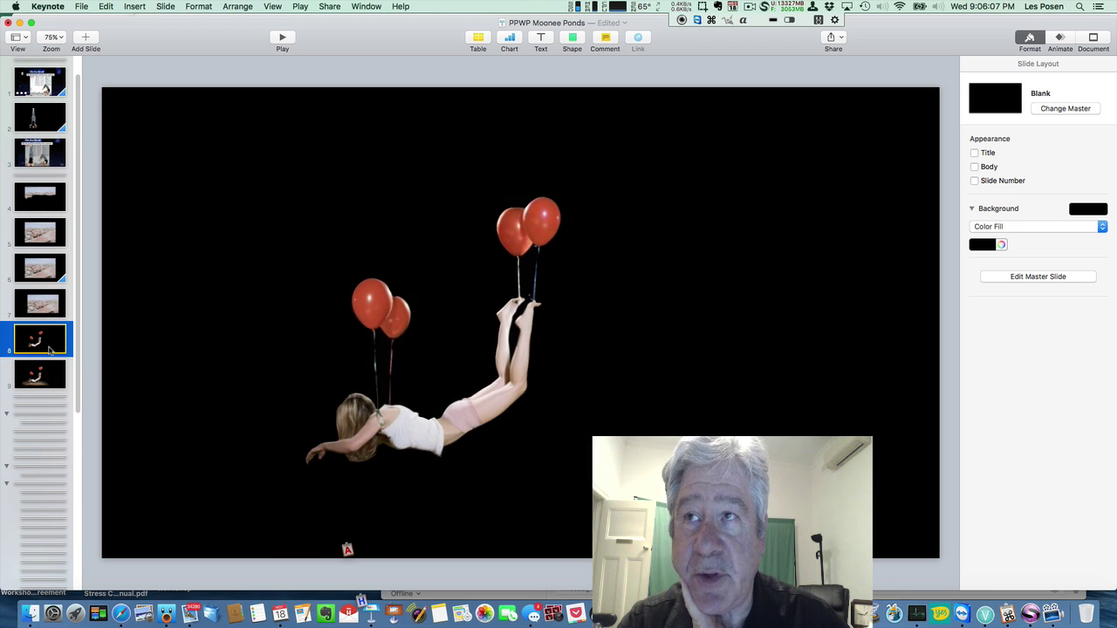
{"action": "left_click", "coordinate": [52, 381]}
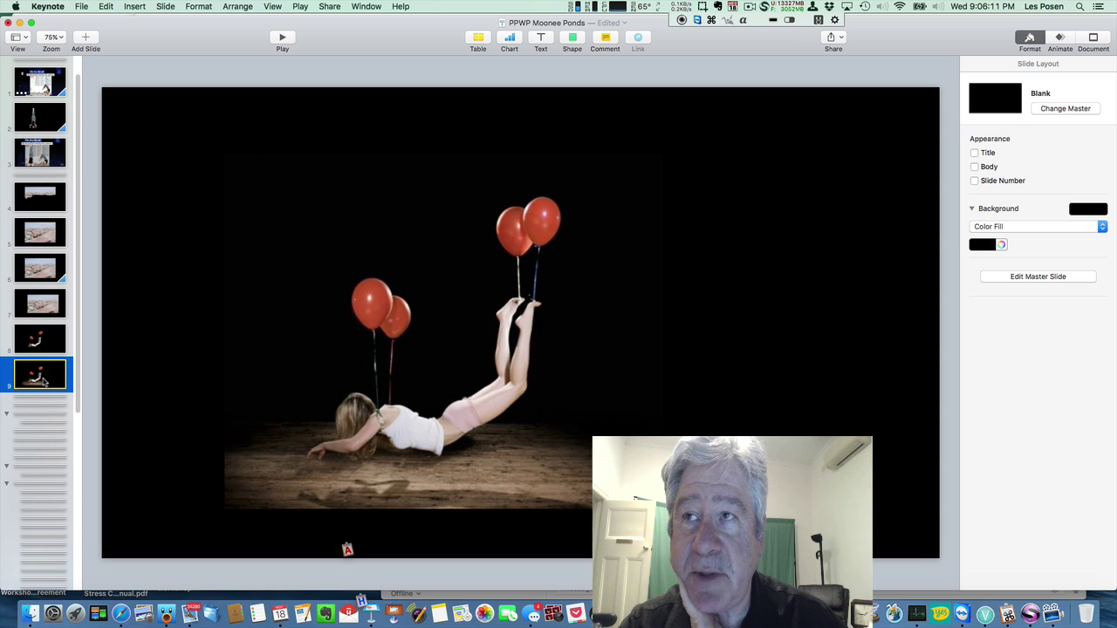
{"action": "left_click", "coordinate": [43, 345]}
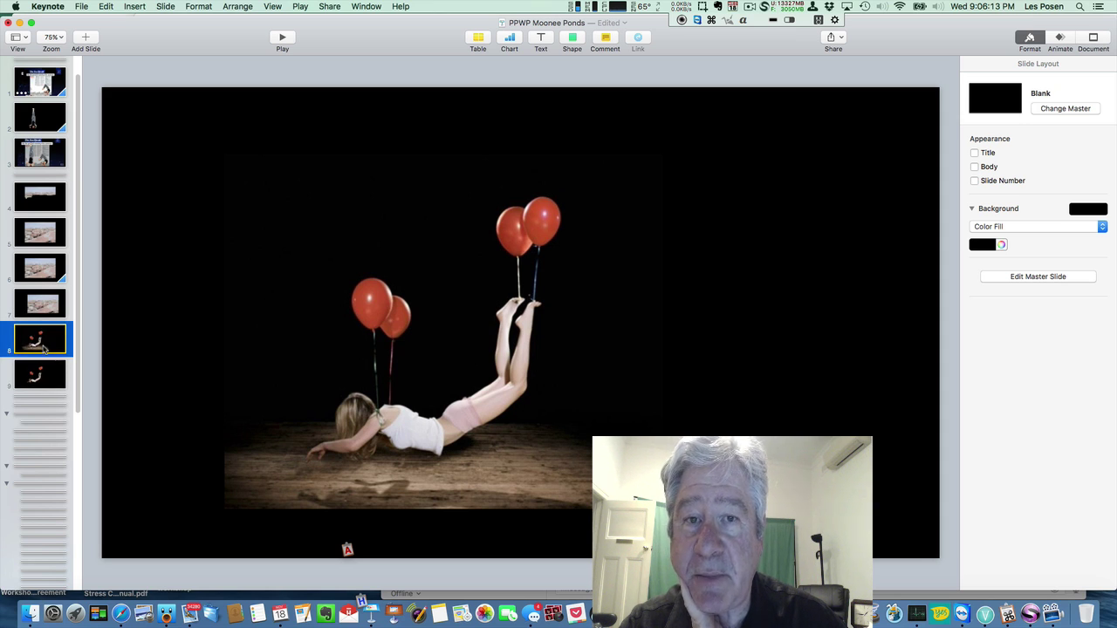
{"action": "left_click", "coordinate": [40, 377]}
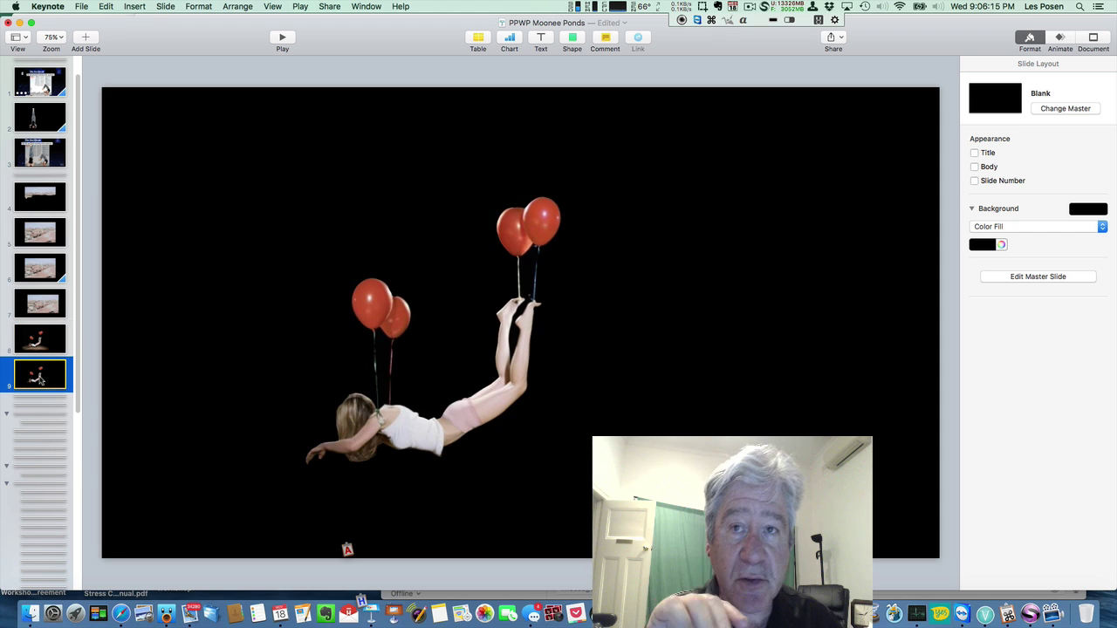
{"action": "left_click", "coordinate": [42, 345]}
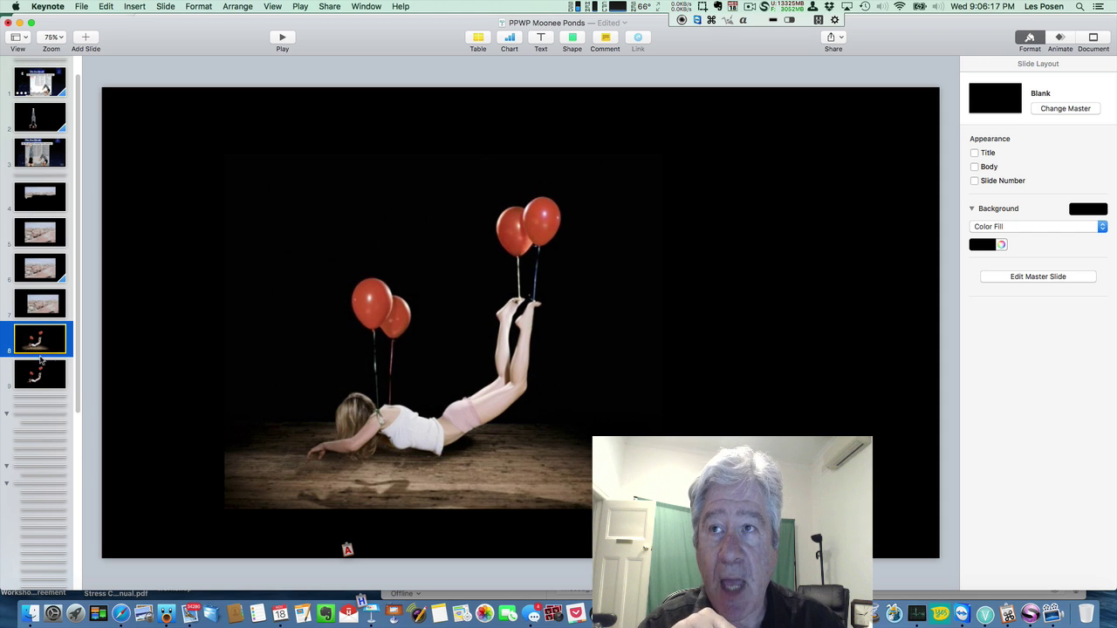
{"action": "left_click", "coordinate": [46, 384]}
{"action": "left_click", "coordinate": [47, 345]}
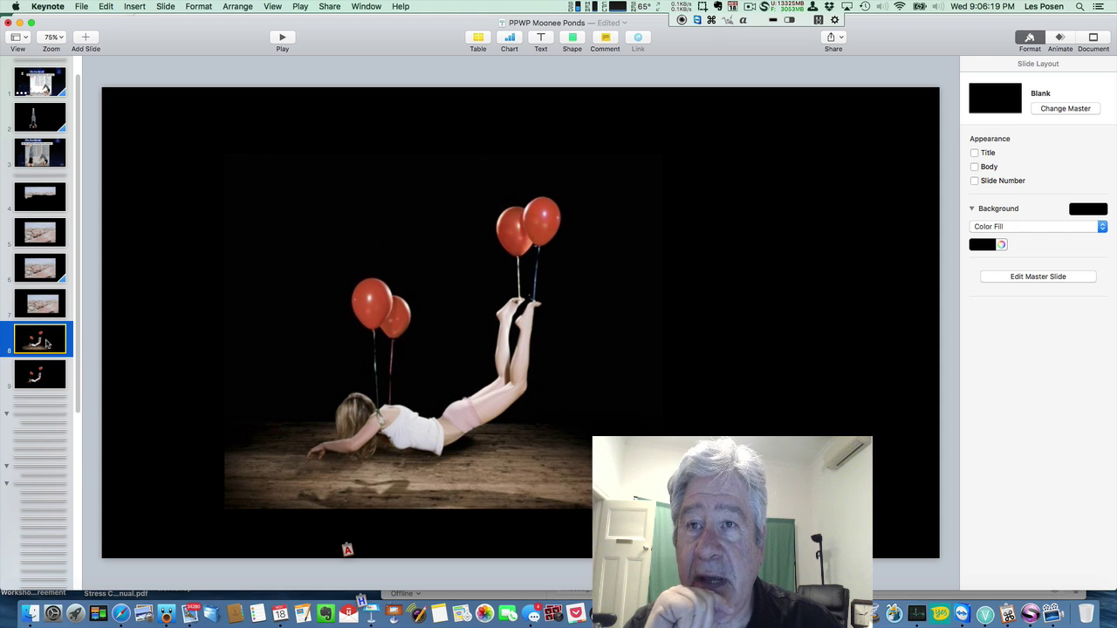
{"action": "left_click", "coordinate": [48, 382]}
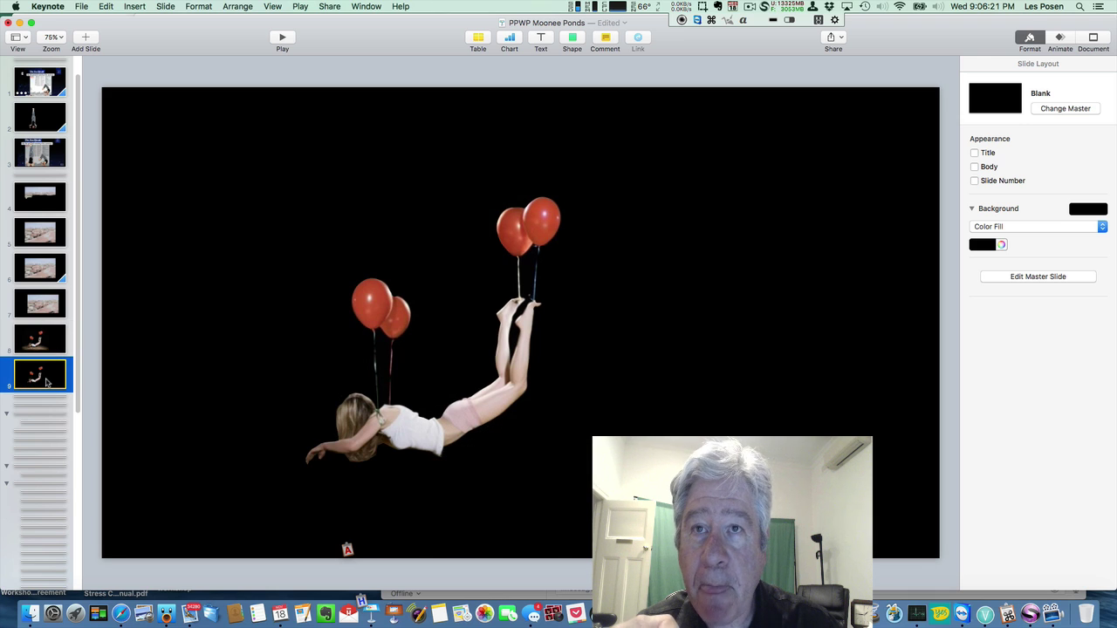
{"action": "left_click", "coordinate": [48, 343]}
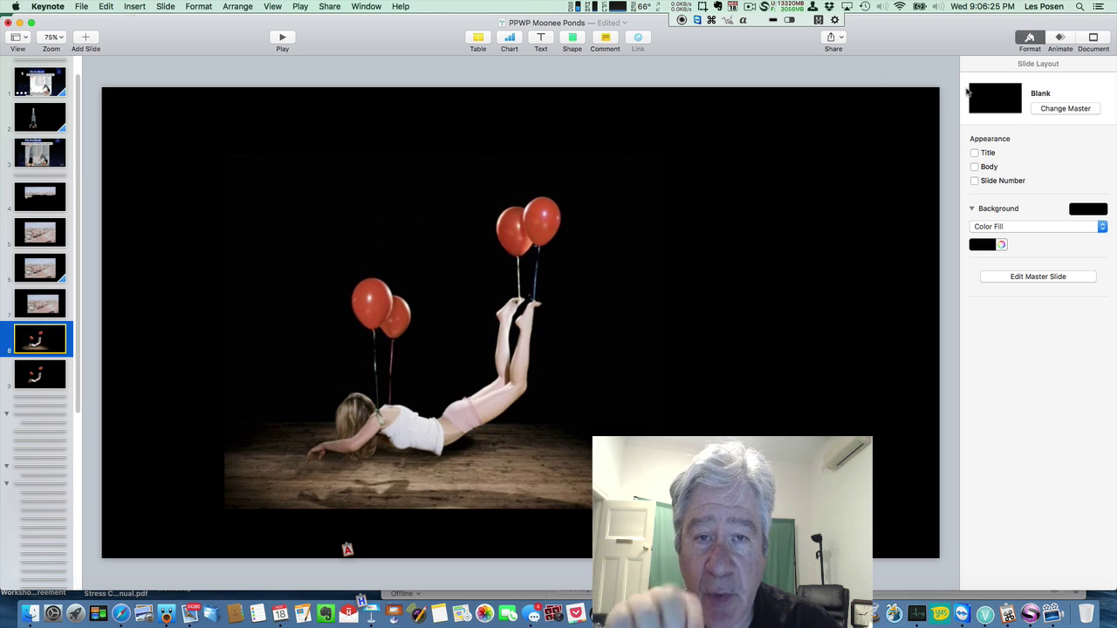
{"action": "left_click", "coordinate": [41, 376]}
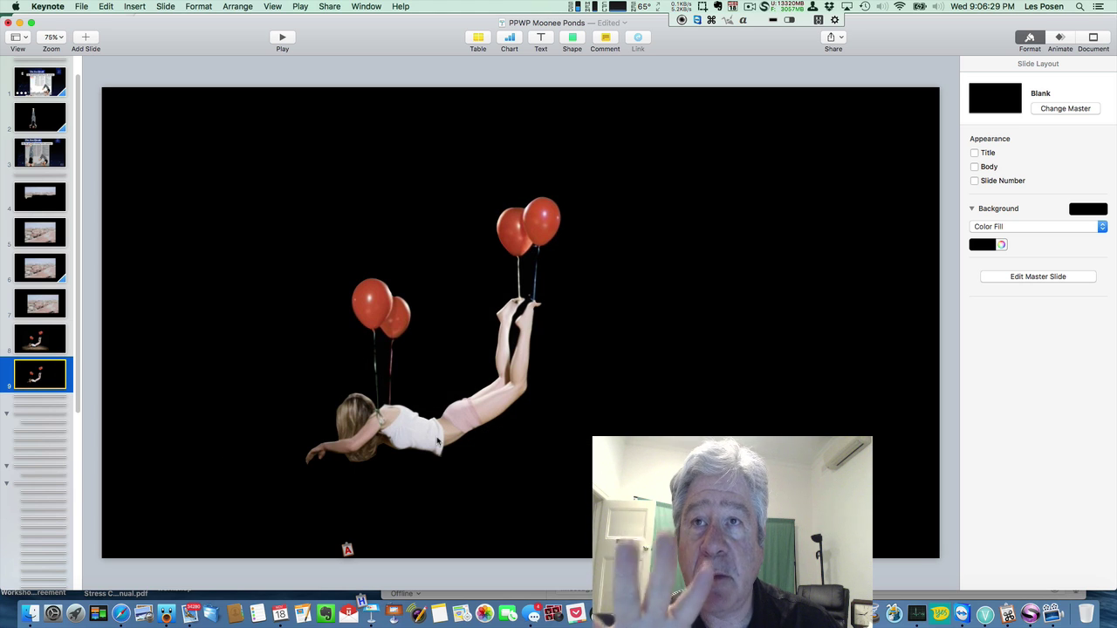
Raise the girl to the top of slide 9 and add a Magic Move transition to slide 8.
{"action": "left_click_drag", "start_coordinate": [438, 442], "coordinate": [445, 333]}
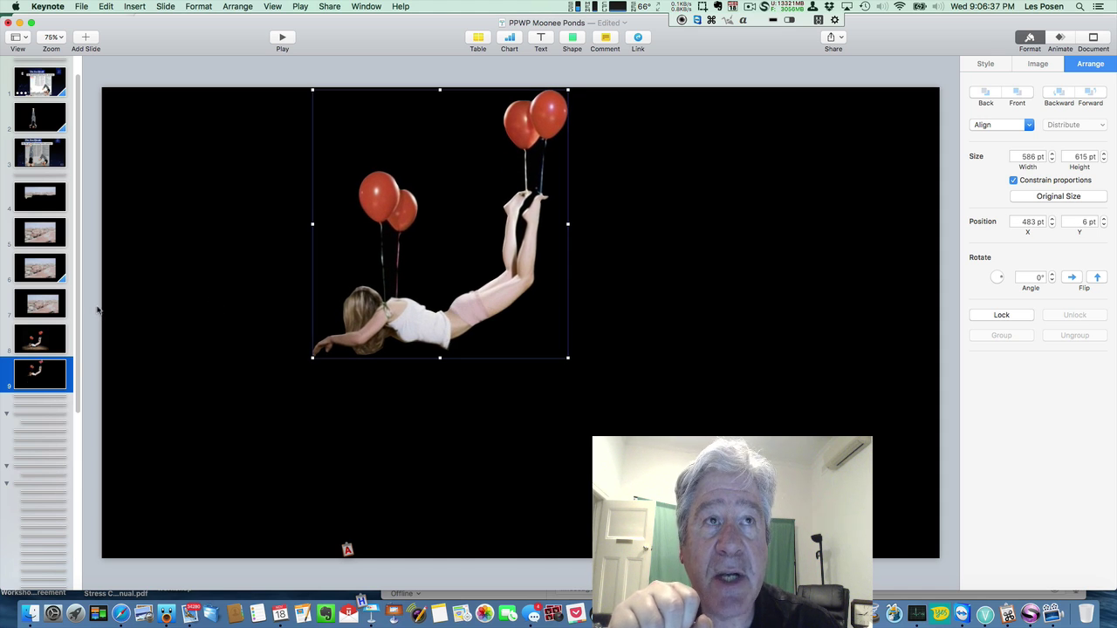
{"action": "left_click", "coordinate": [48, 337]}
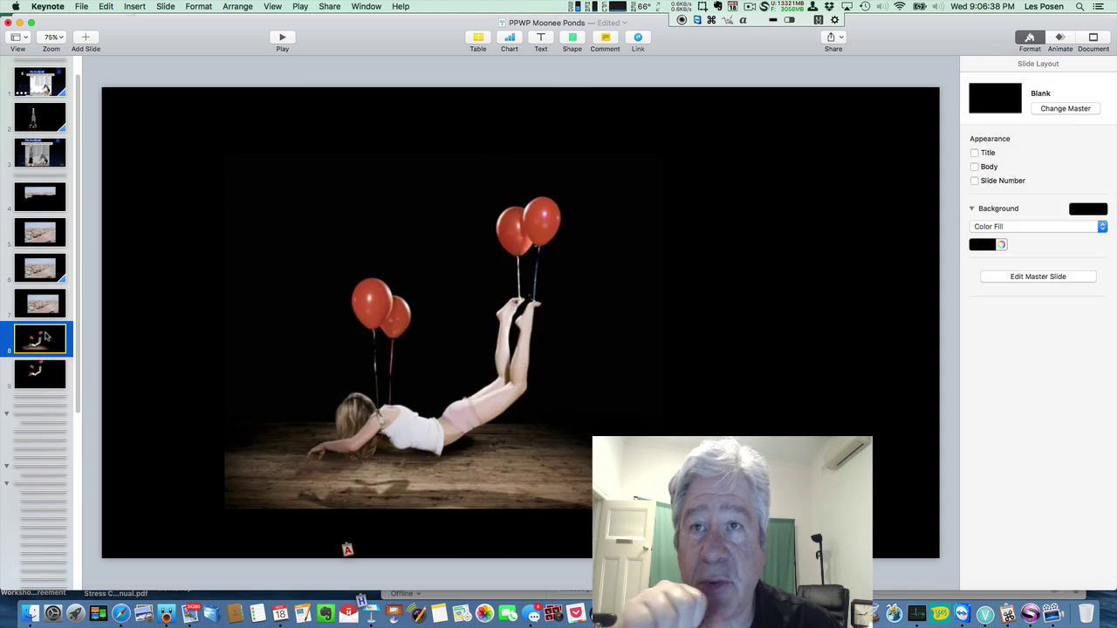
{"action": "left_click", "coordinate": [1061, 39]}
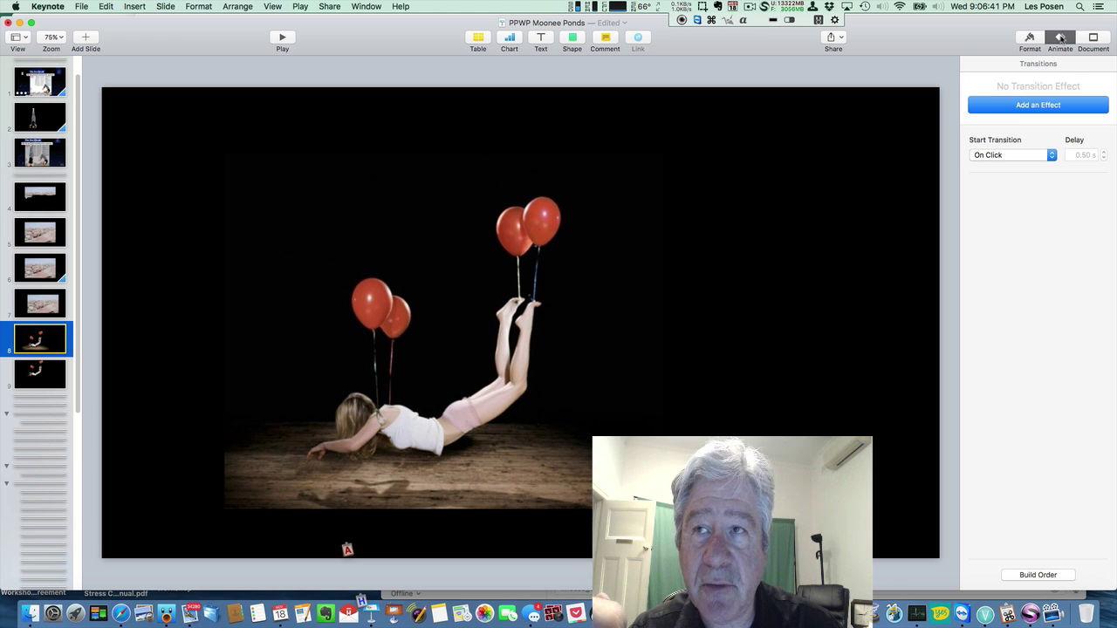
{"action": "left_click", "coordinate": [1012, 106]}
{"action": "left_click", "coordinate": [999, 165]}
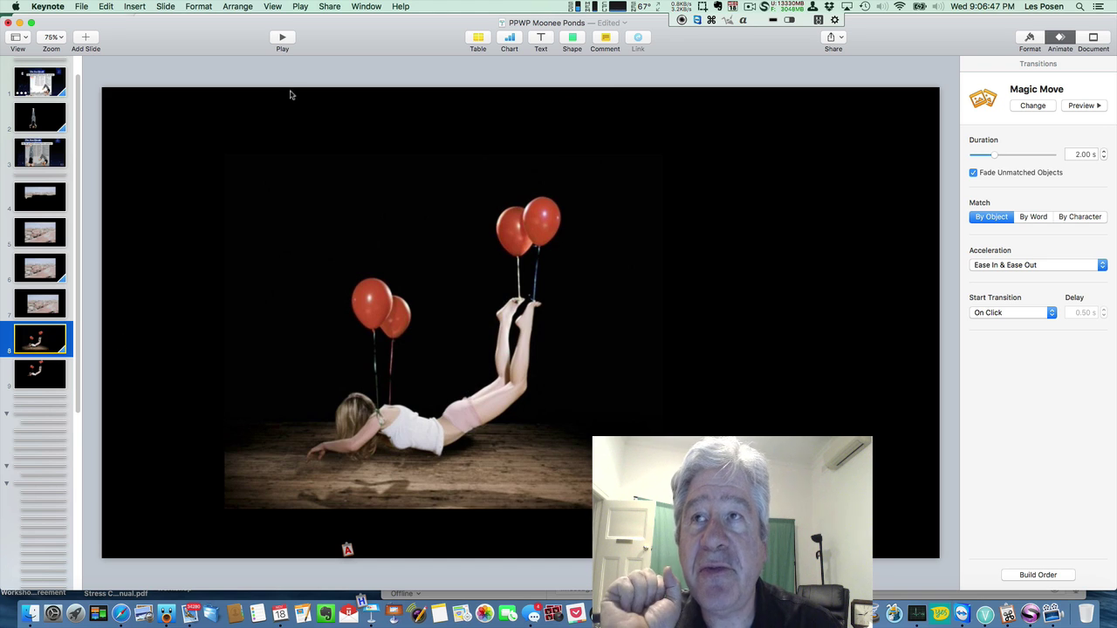
Copy the balloon-girl cutout from slide 9 and paste it on slide 8, aligned over the photo's girl.
{"action": "left_click", "coordinate": [38, 373]}
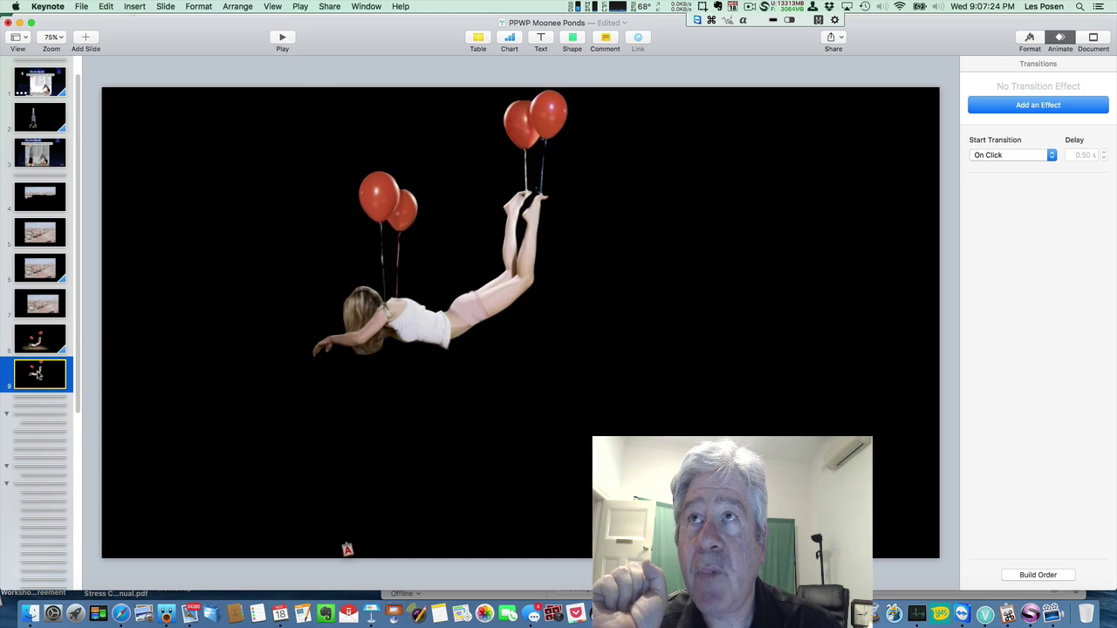
{"action": "left_click", "coordinate": [415, 336]}
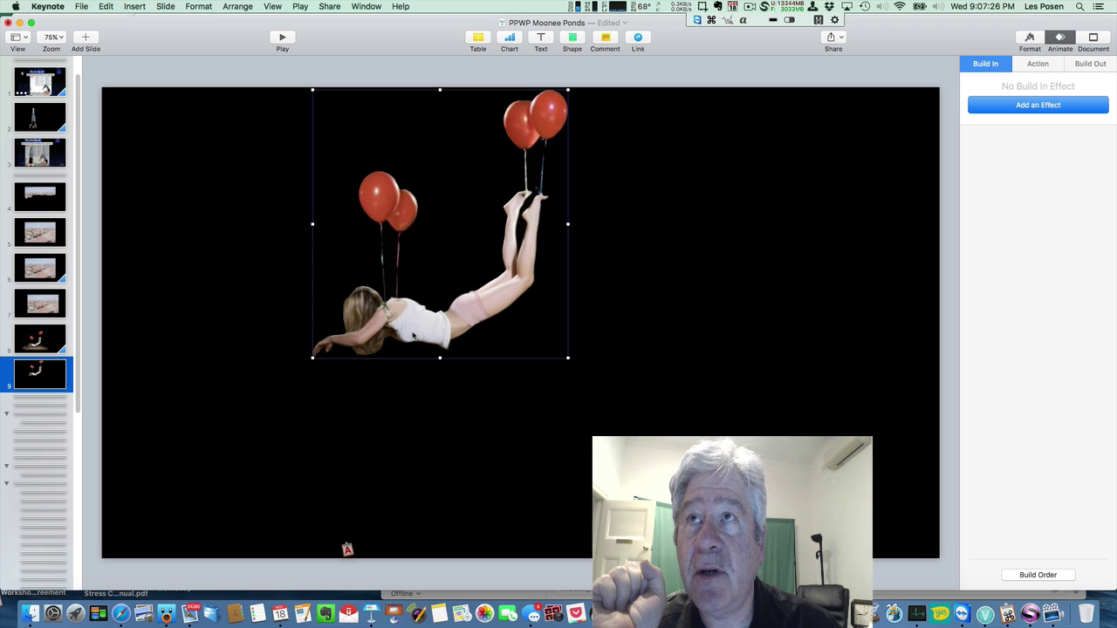
{"action": "left_click", "coordinate": [39, 342]}
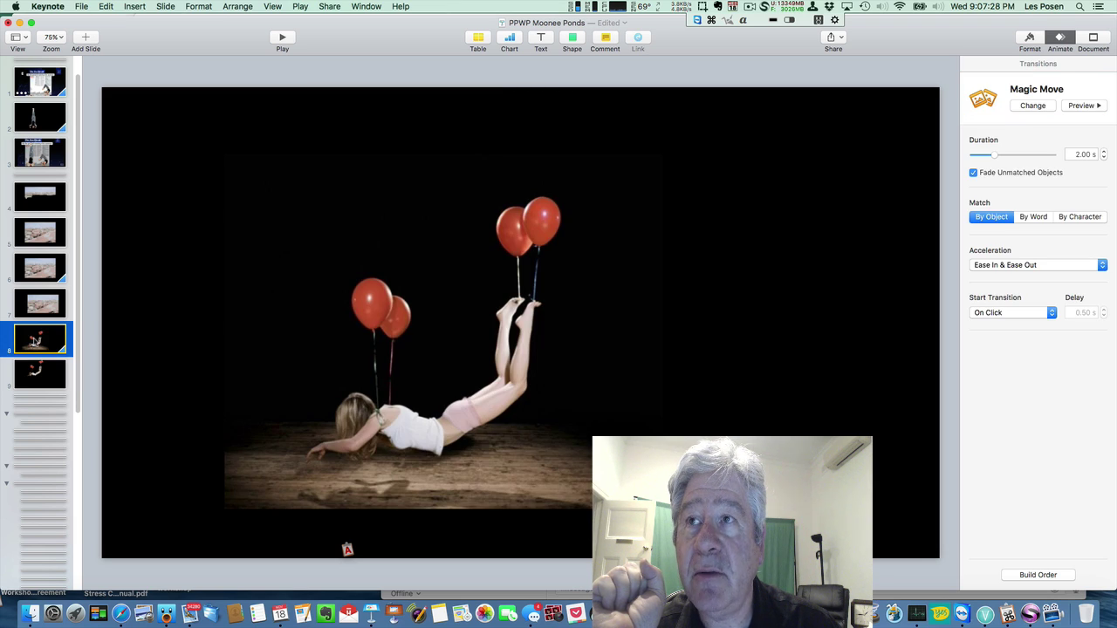
{"action": "left_click", "coordinate": [166, 7]}
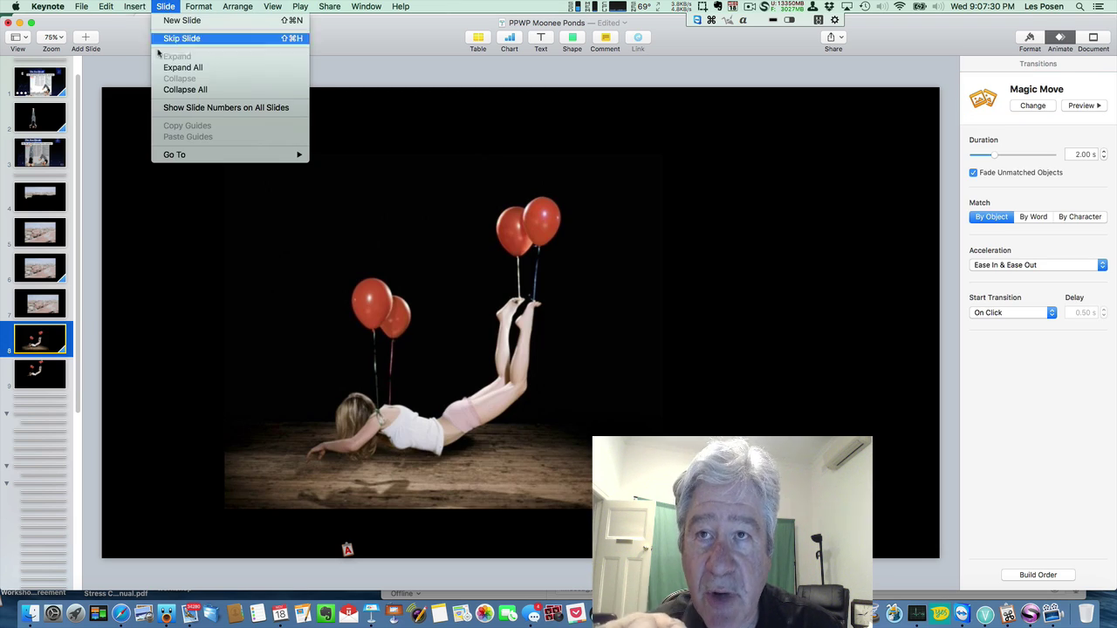
{"action": "mouse_move", "coordinate": [113, 5]}
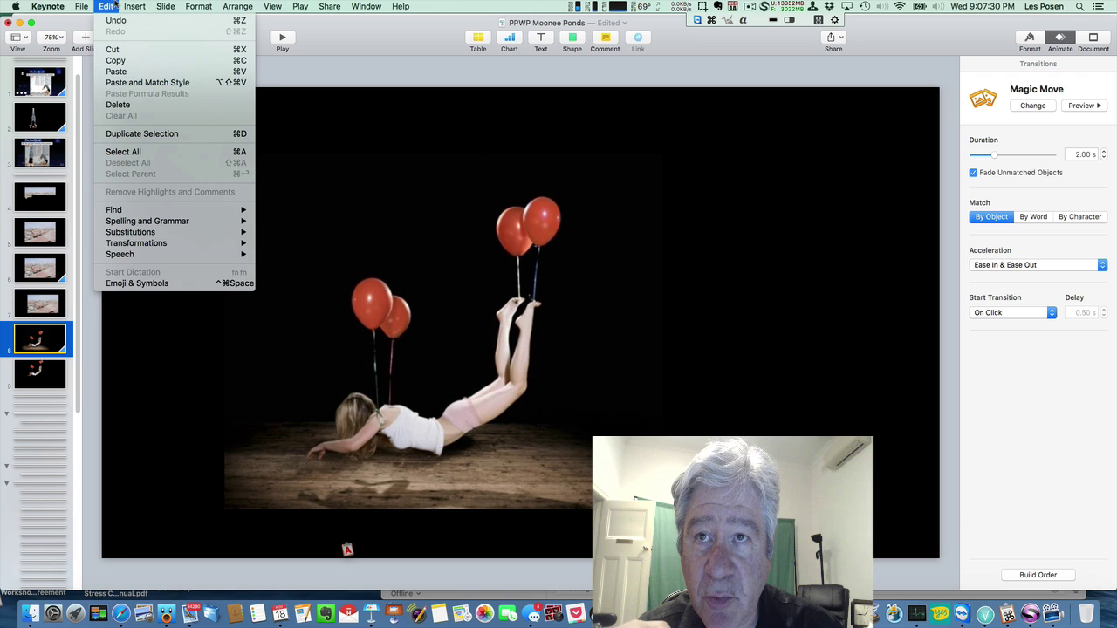
{"action": "left_click", "coordinate": [115, 72]}
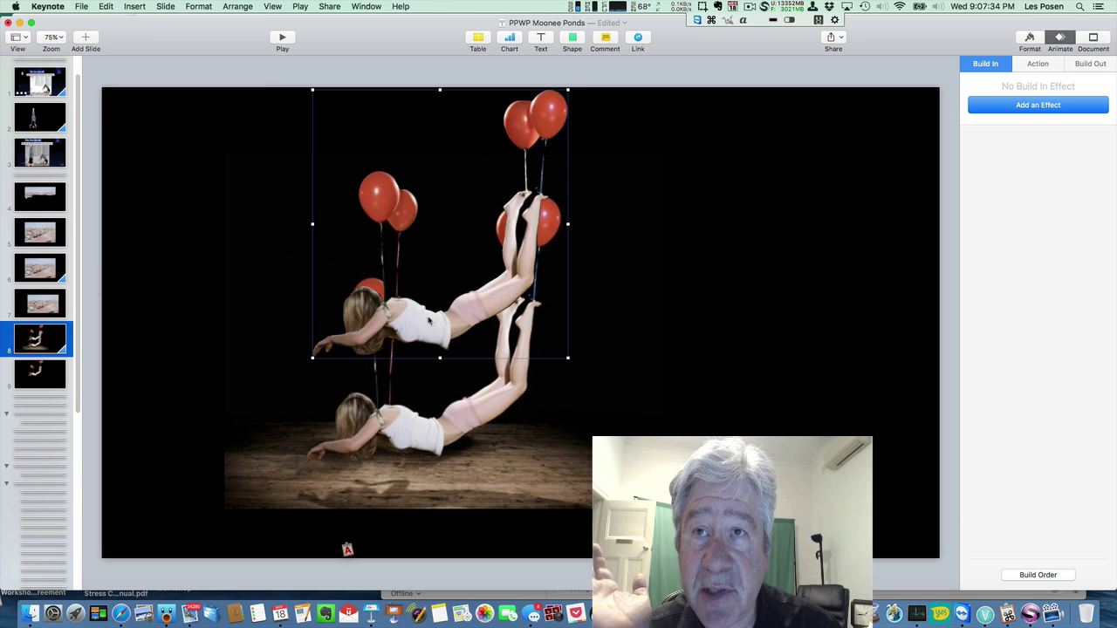
{"action": "left_click_drag", "start_coordinate": [428, 323], "coordinate": [422, 425]}
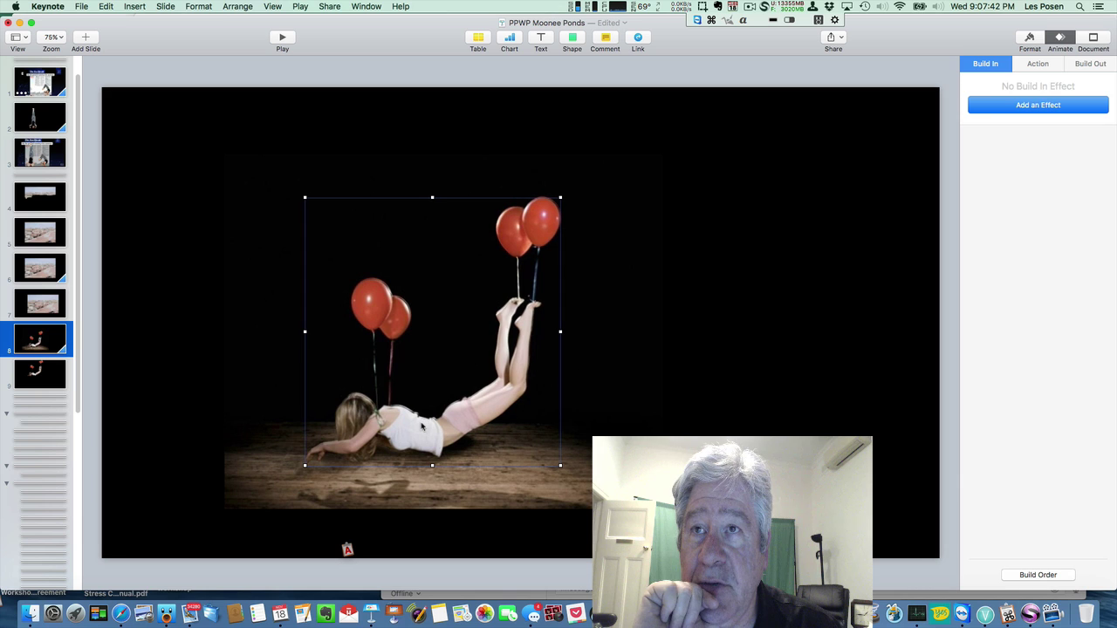
Uncheck Fade Unmatched Objects in slide 8's Magic Move, previewing the transition before and after.
{"action": "left_click", "coordinate": [829, 227]}
{"action": "left_click", "coordinate": [1088, 106]}
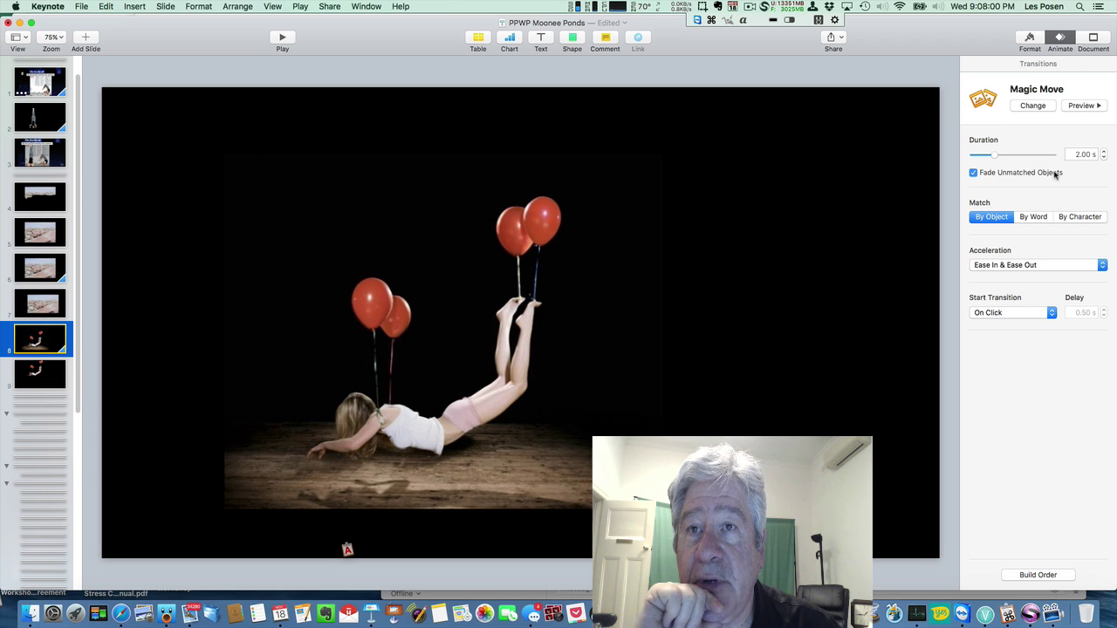
{"action": "left_click", "coordinate": [974, 174]}
{"action": "left_click", "coordinate": [1086, 105]}
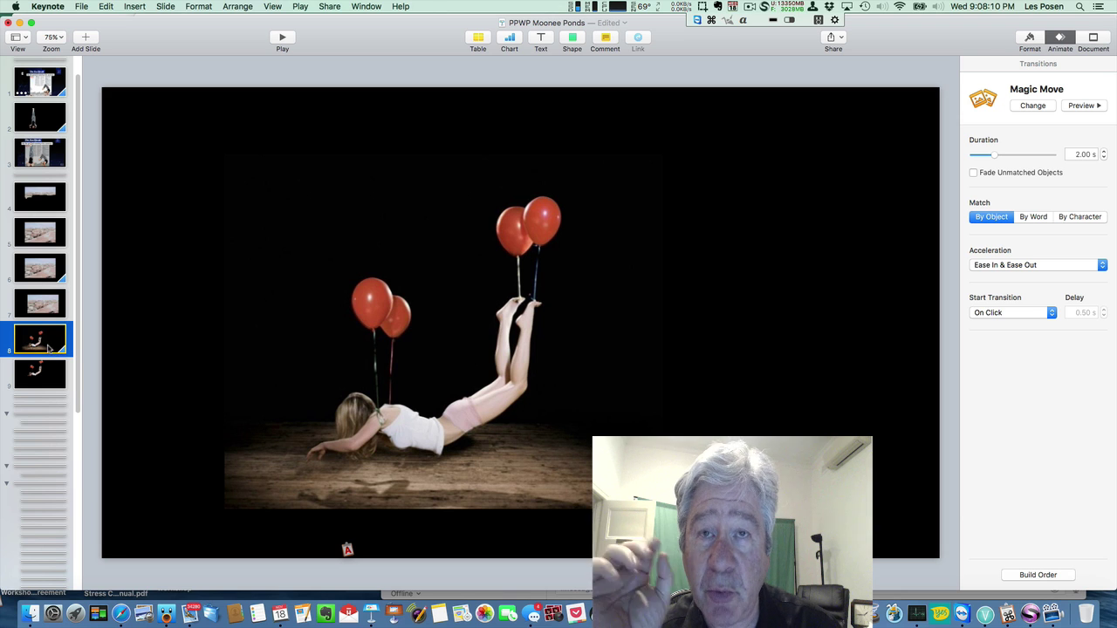
{"action": "left_click", "coordinate": [457, 480]}
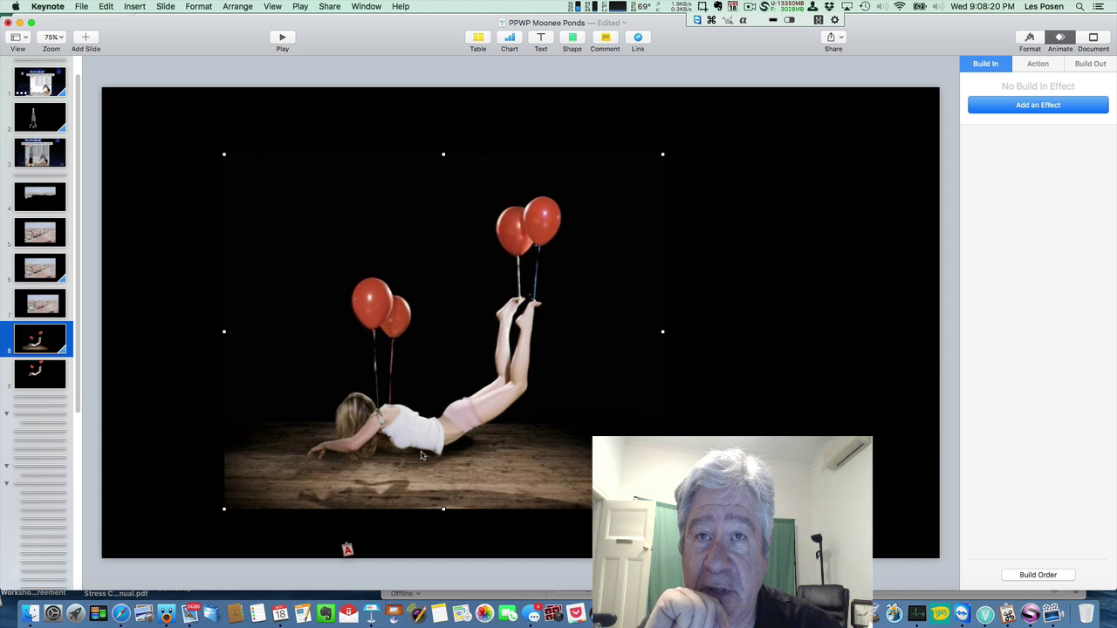
Drag slide 8's balloon-girl cutout to the right edge, partly off the slide.
{"action": "left_click_drag", "start_coordinate": [417, 442], "coordinate": [806, 479]}
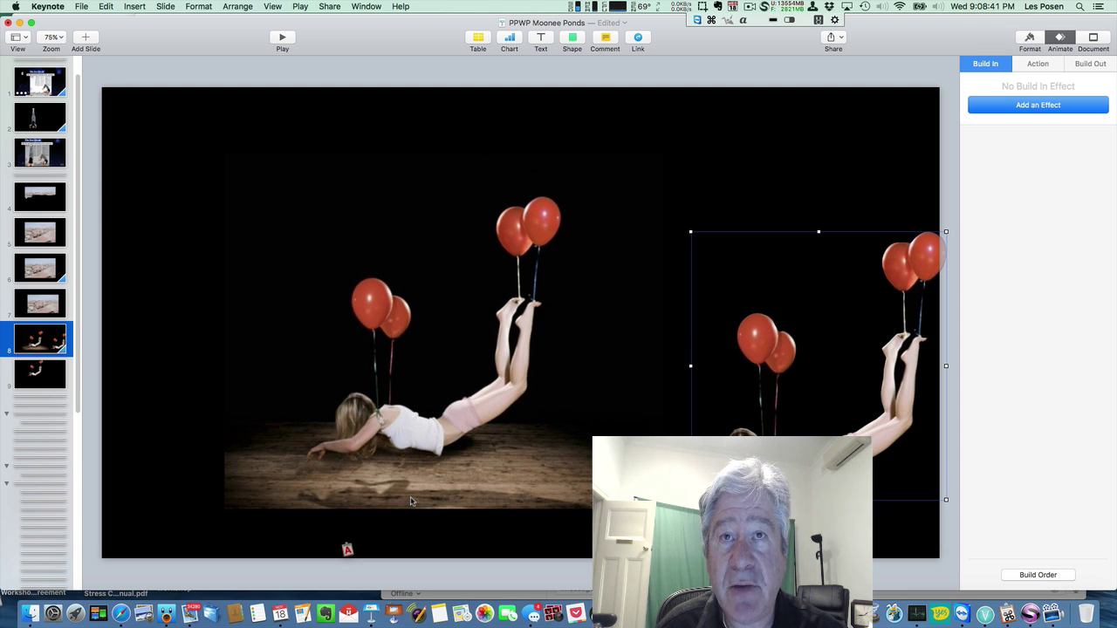
Switch to the Draw with Pen tool and zoom slide 8 to 150% on the floor area.
{"action": "left_click", "coordinate": [572, 40]}
{"action": "left_click", "coordinate": [524, 268]}
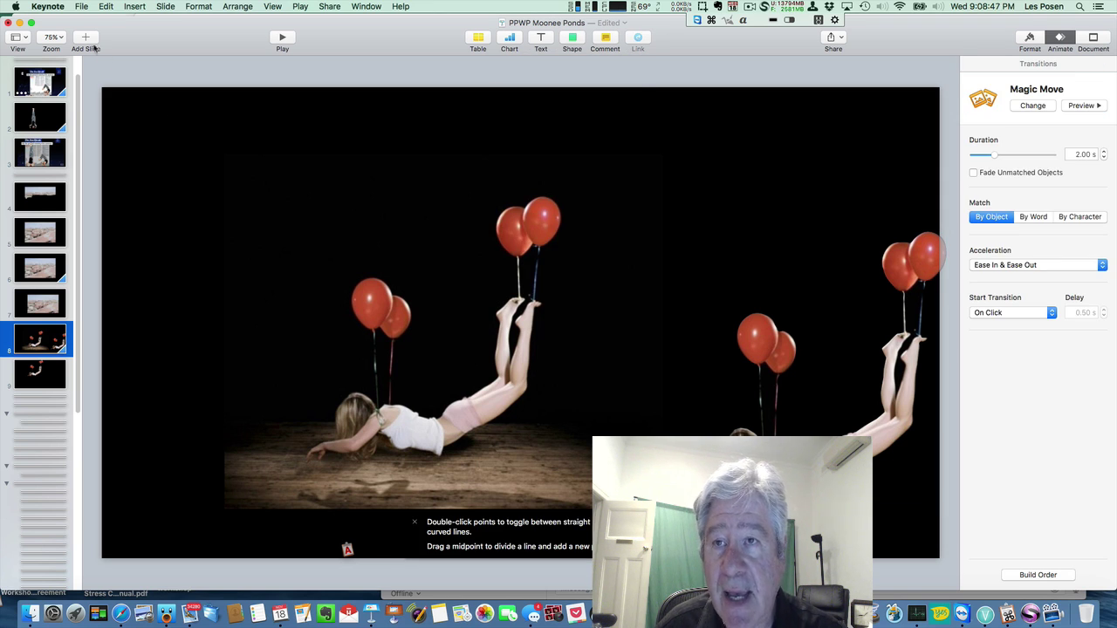
{"action": "left_click", "coordinate": [53, 36]}
{"action": "left_click", "coordinate": [61, 106]}
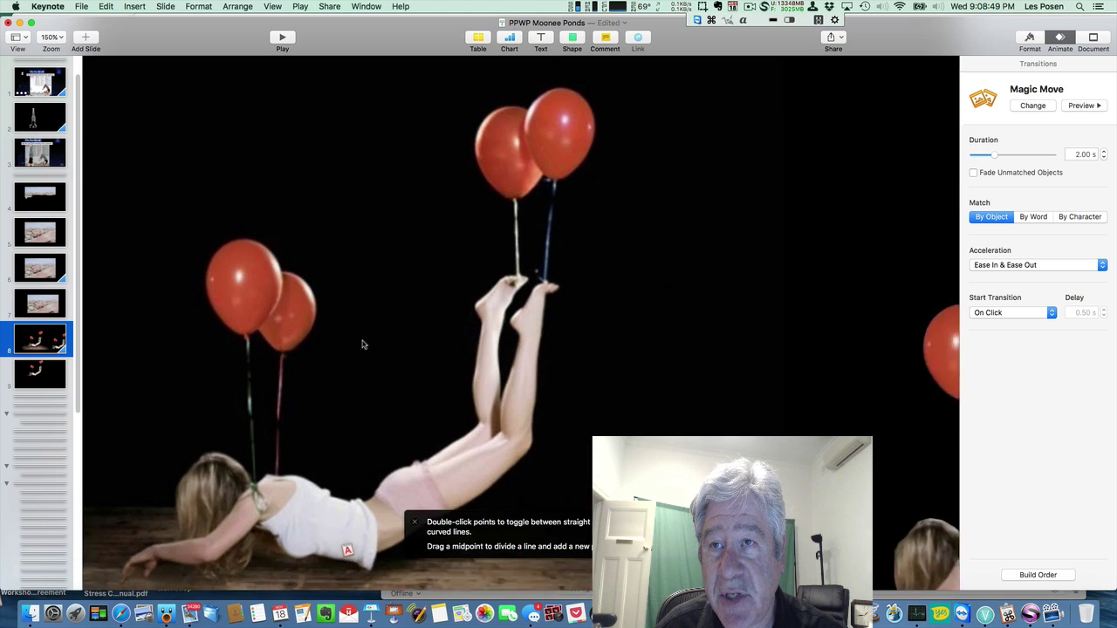
{"action": "scroll", "coordinate": [363, 345], "scroll_direction": "down", "scroll_amount": 5}
{"action": "scroll", "coordinate": [363, 345], "scroll_direction": "left", "scroll_amount": 2}
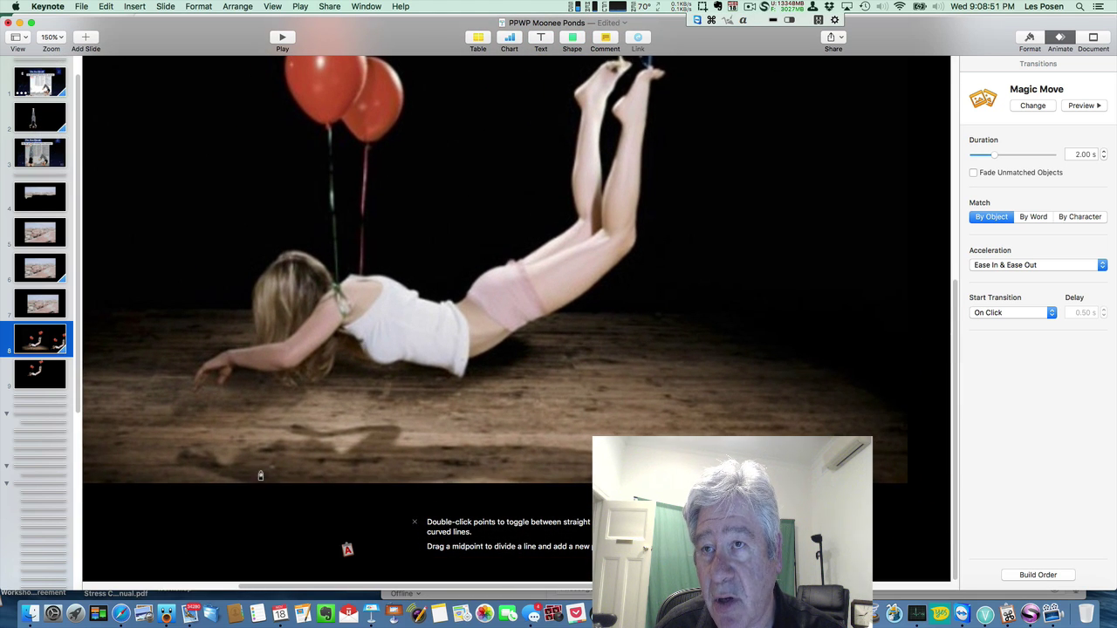
Trace points around the girl's floor shadow and close the outline at its first point.
{"action": "left_click", "coordinate": [242, 487]}
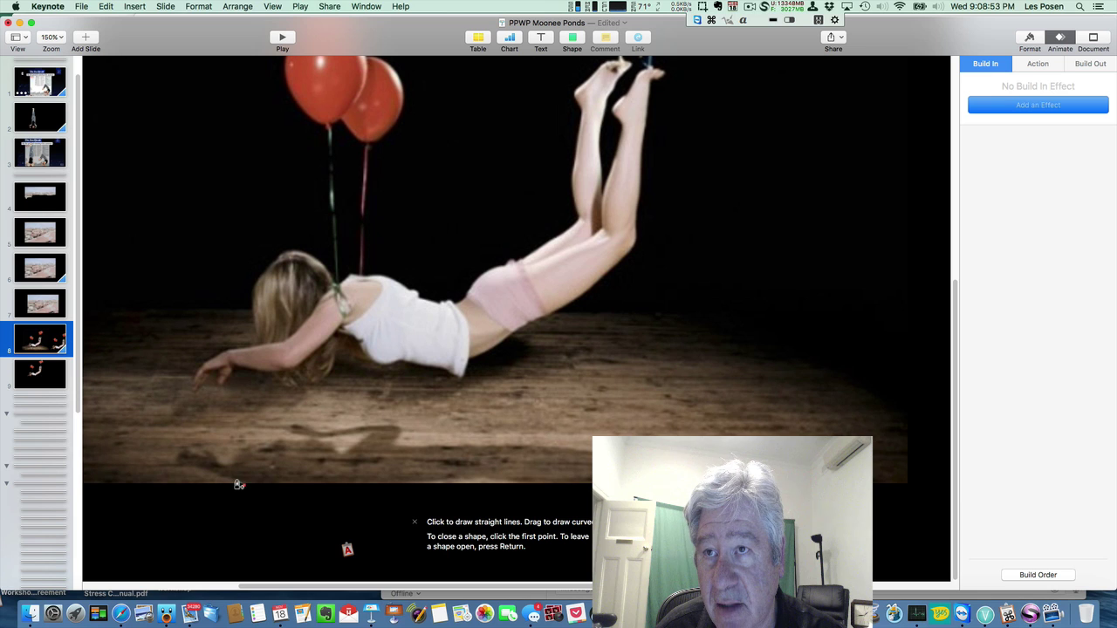
{"action": "left_click", "coordinate": [210, 472]}
{"action": "left_click", "coordinate": [177, 464]}
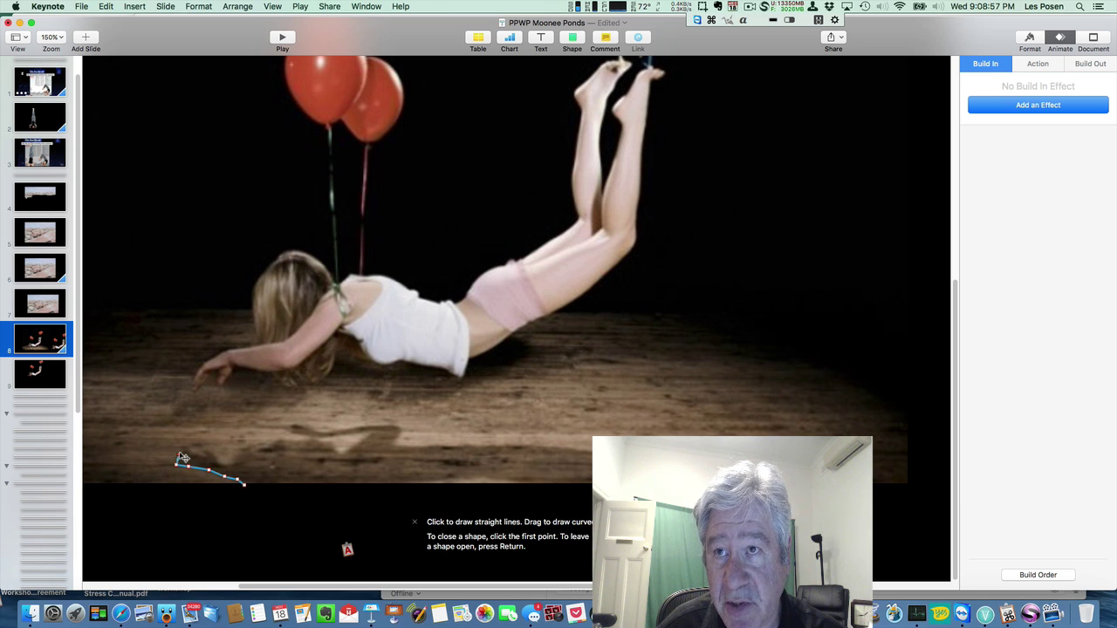
{"action": "left_click", "coordinate": [179, 455]}
{"action": "left_click", "coordinate": [193, 453]}
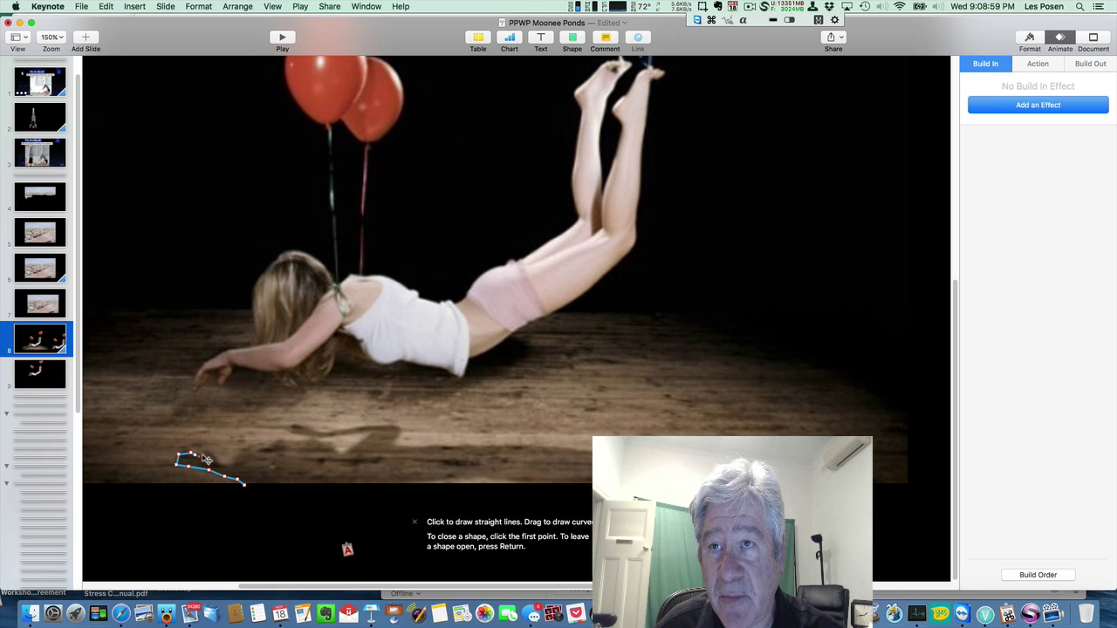
{"action": "left_click", "coordinate": [208, 452]}
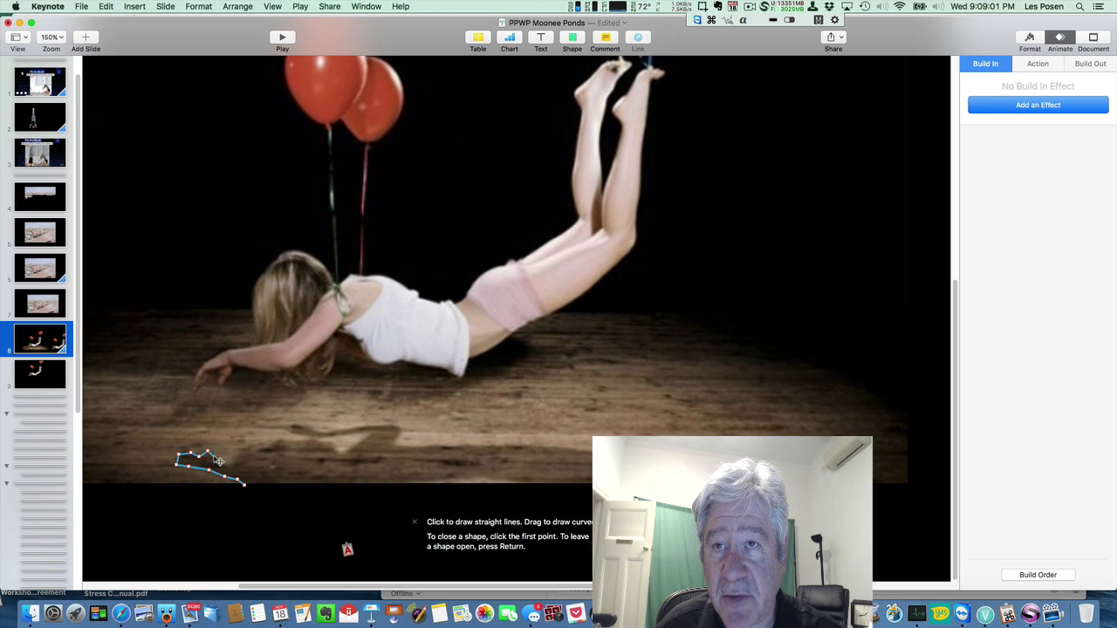
{"action": "left_click", "coordinate": [223, 462]}
{"action": "left_click", "coordinate": [238, 457]}
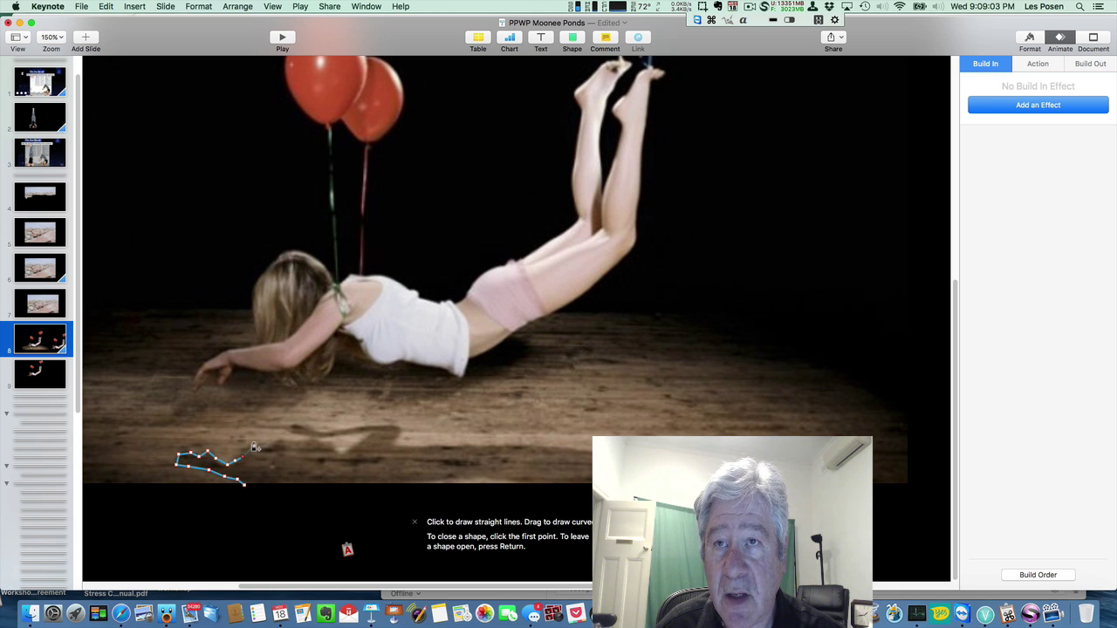
{"action": "left_click", "coordinate": [255, 445]}
{"action": "left_click", "coordinate": [274, 442]}
{"action": "left_click", "coordinate": [298, 440]}
{"action": "left_click", "coordinate": [331, 440]}
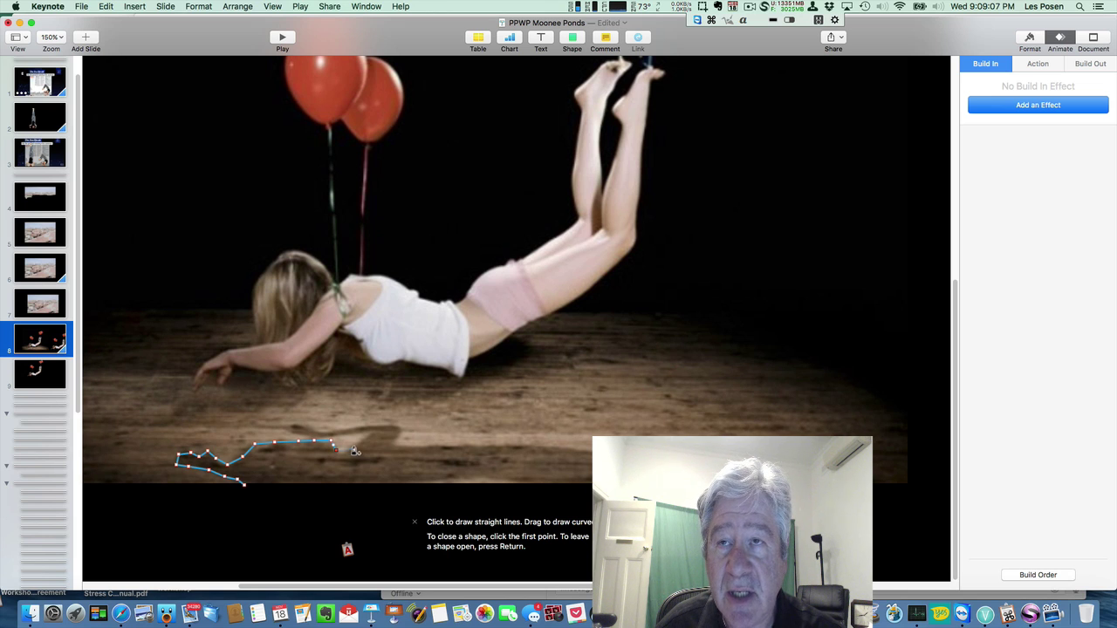
{"action": "left_click", "coordinate": [370, 435]}
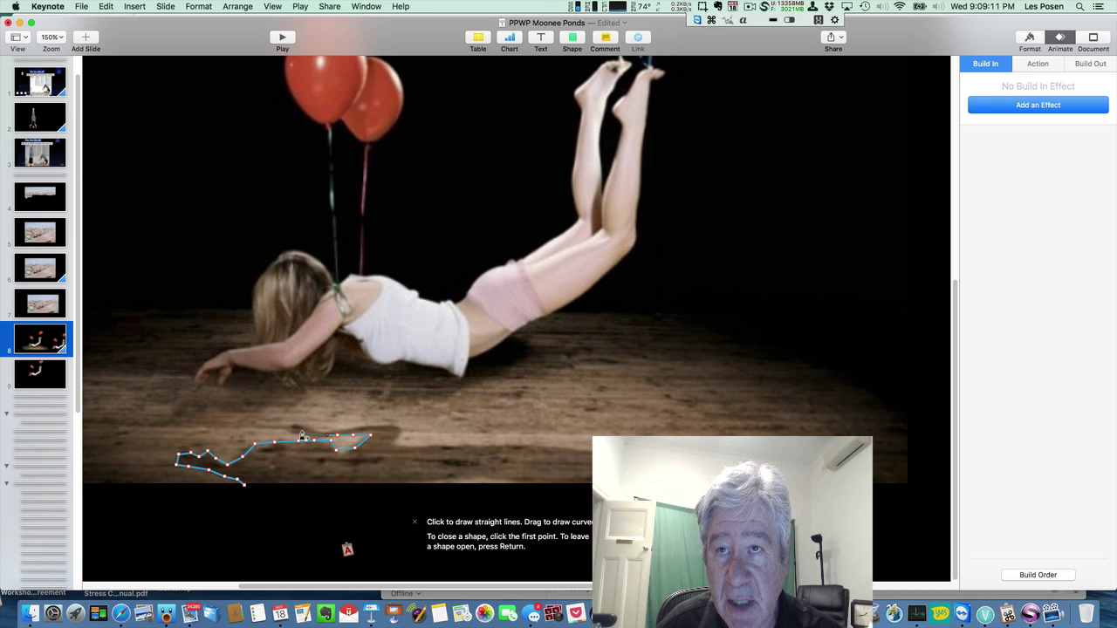
{"action": "left_click", "coordinate": [295, 426]}
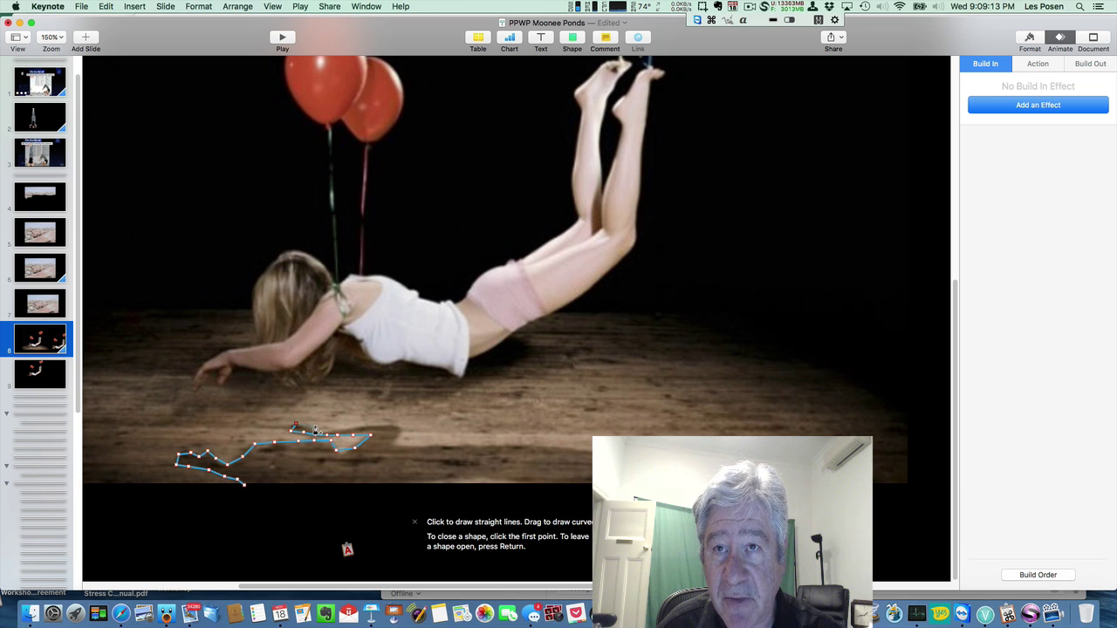
{"action": "left_click", "coordinate": [381, 429]}
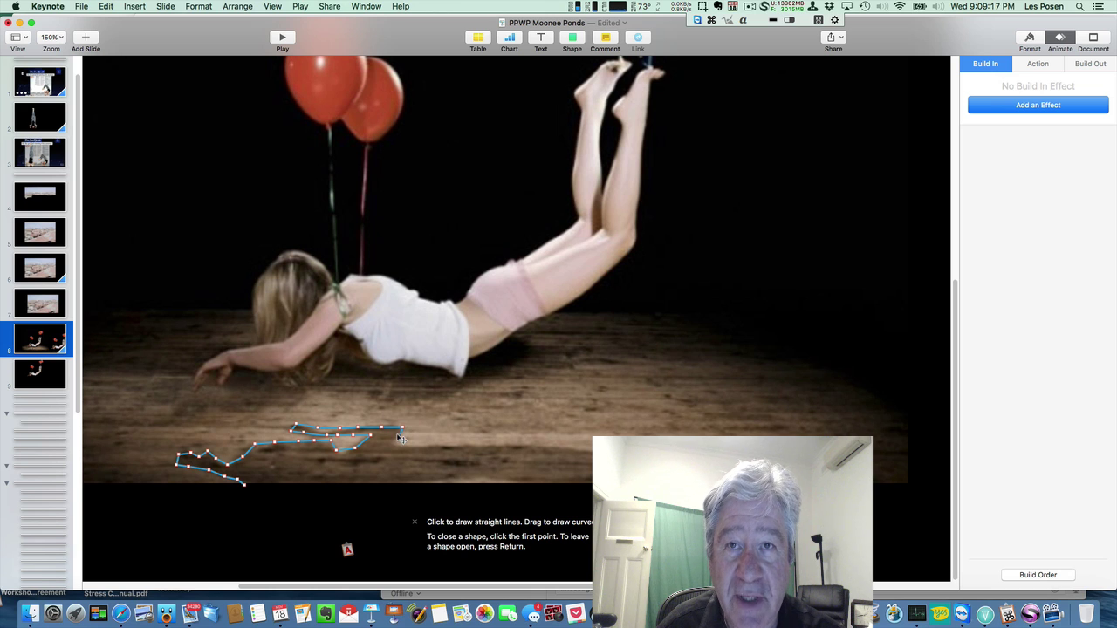
{"action": "left_click", "coordinate": [398, 444]}
{"action": "left_click", "coordinate": [422, 446]}
{"action": "left_click", "coordinate": [453, 446]}
{"action": "left_click", "coordinate": [490, 445]}
{"action": "left_click", "coordinate": [527, 446]}
{"action": "left_click", "coordinate": [567, 447]}
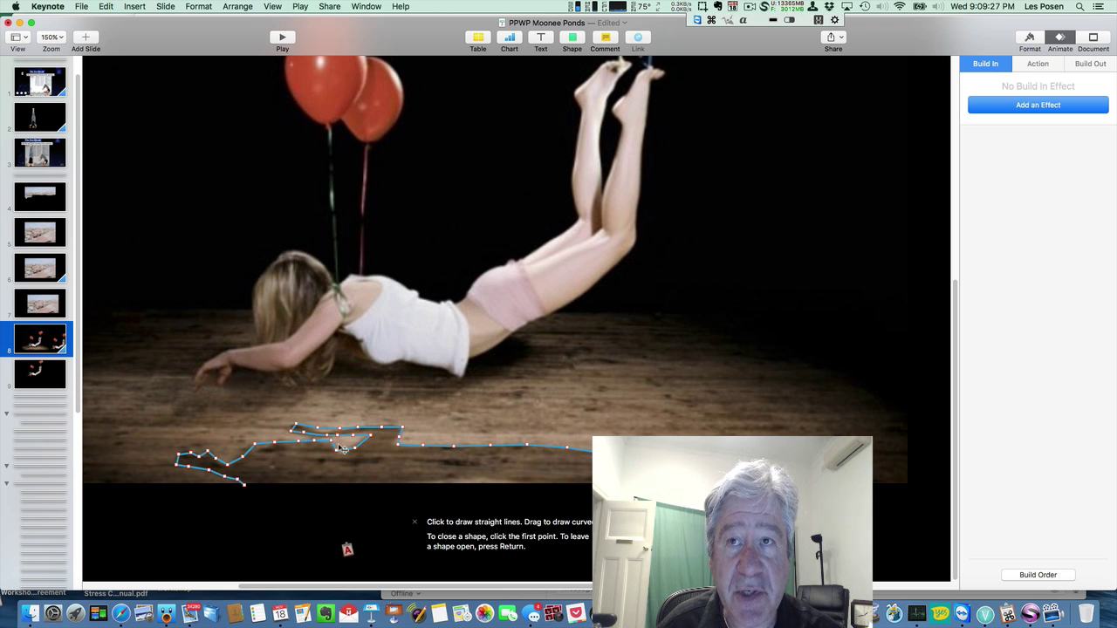
{"action": "left_click", "coordinate": [246, 485]}
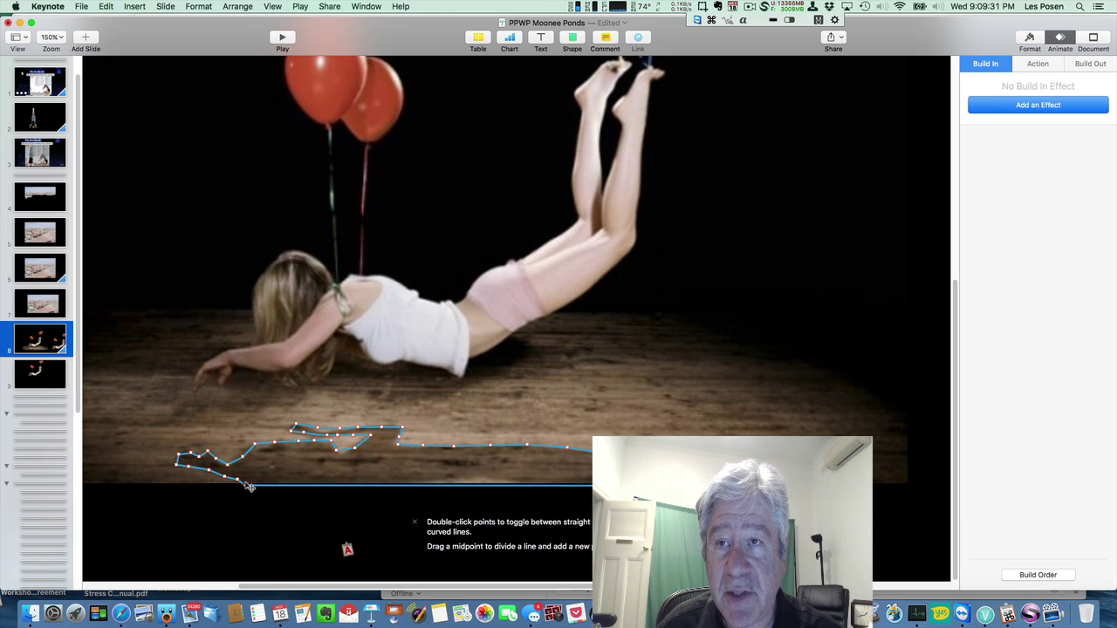
Finish the outline, select it with the floor photo, and look through the menus for a mask command.
{"action": "left_click", "coordinate": [242, 540]}
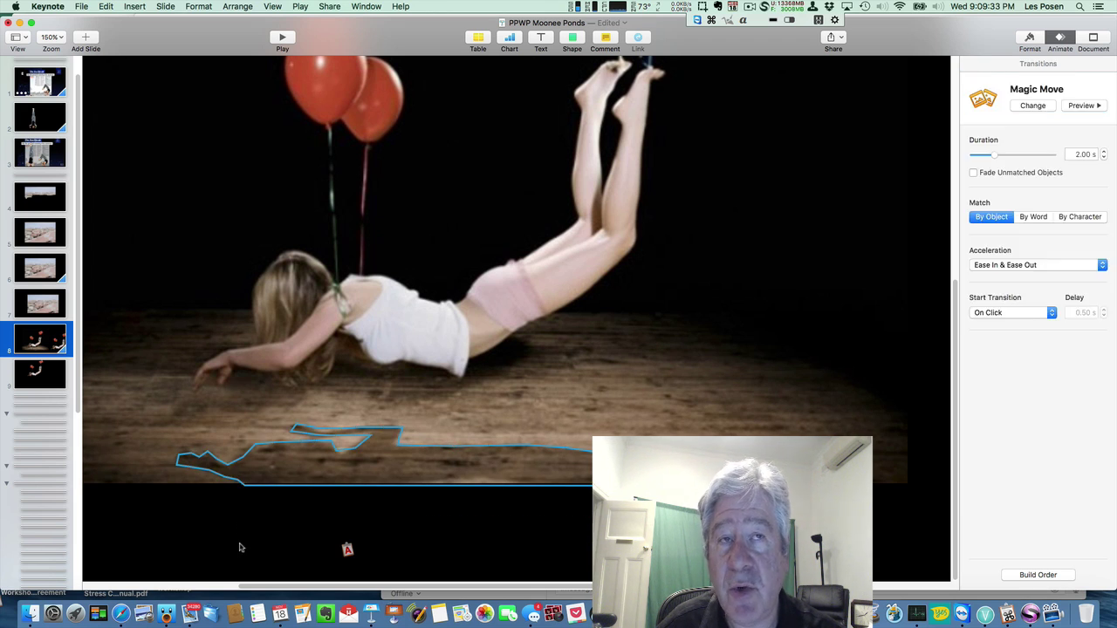
{"action": "left_click", "coordinate": [256, 489]}
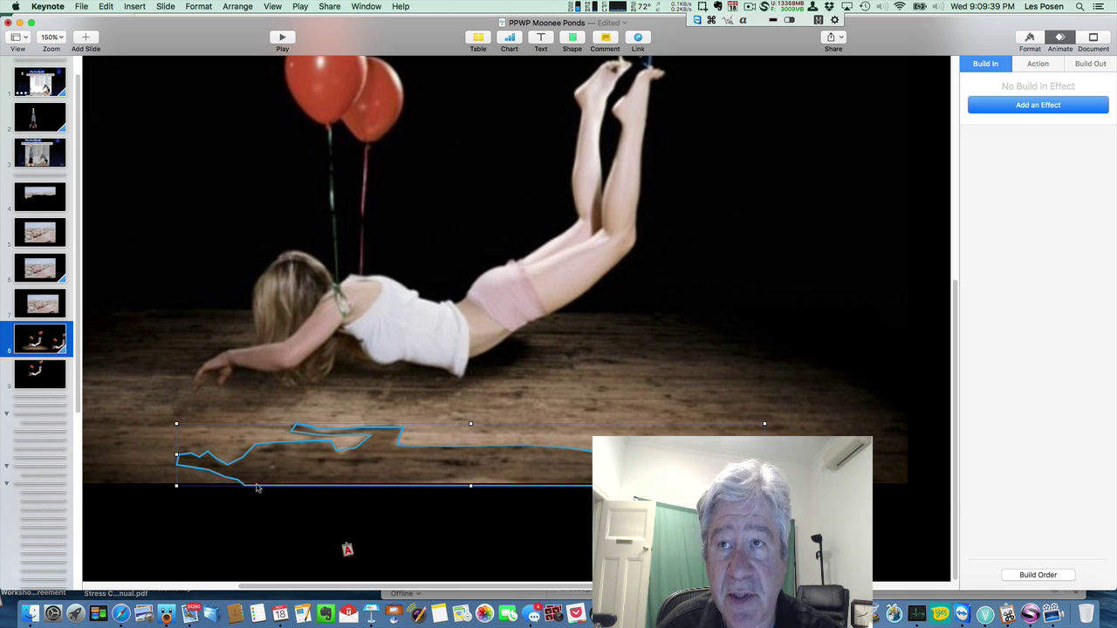
{"action": "left_click", "coordinate": [174, 272], "text": "shift"}
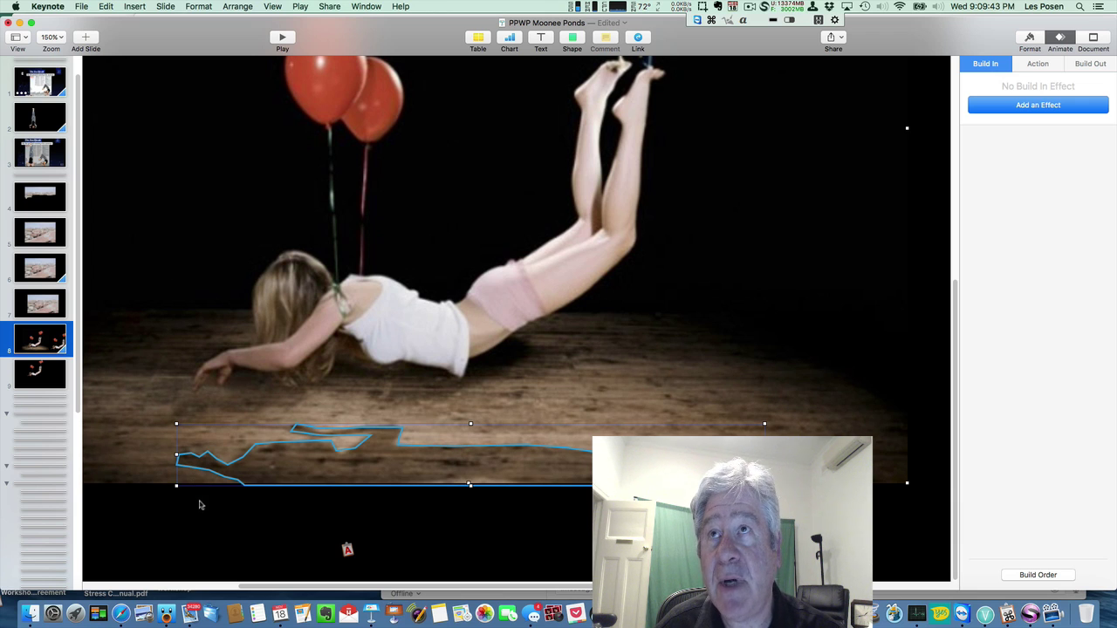
{"action": "left_click", "coordinate": [105, 6]}
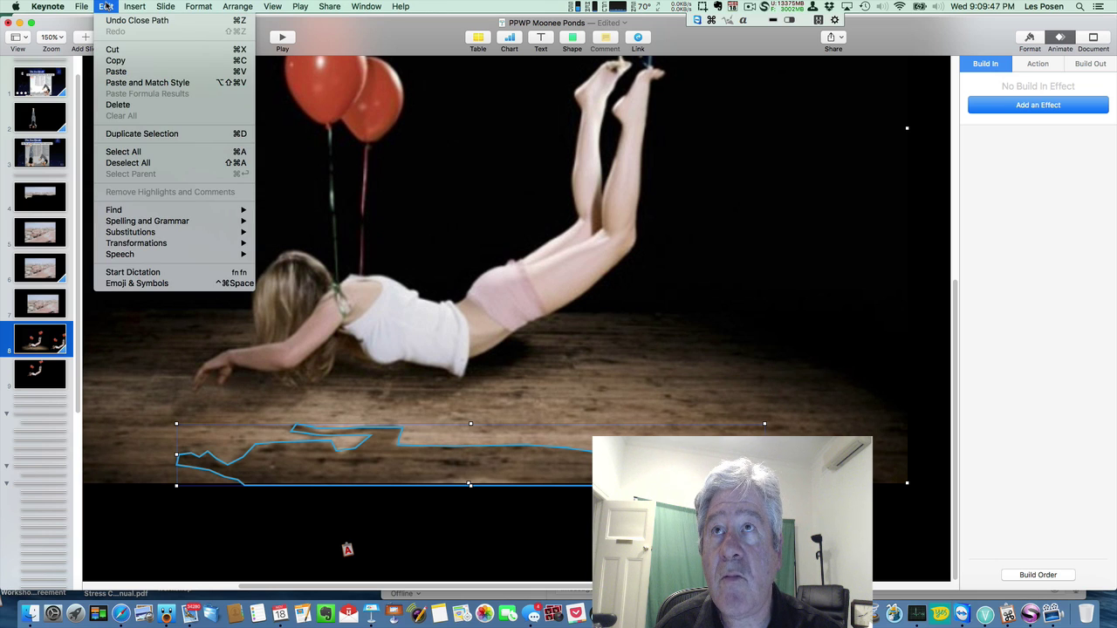
{"action": "left_click", "coordinate": [164, 526]}
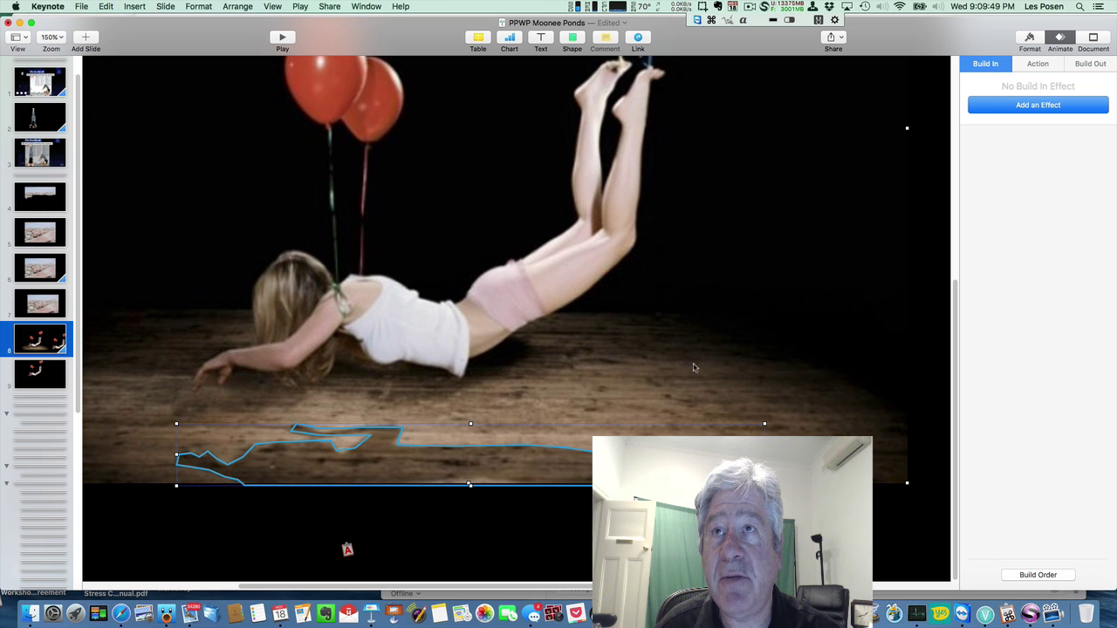
{"action": "left_click", "coordinate": [235, 8]}
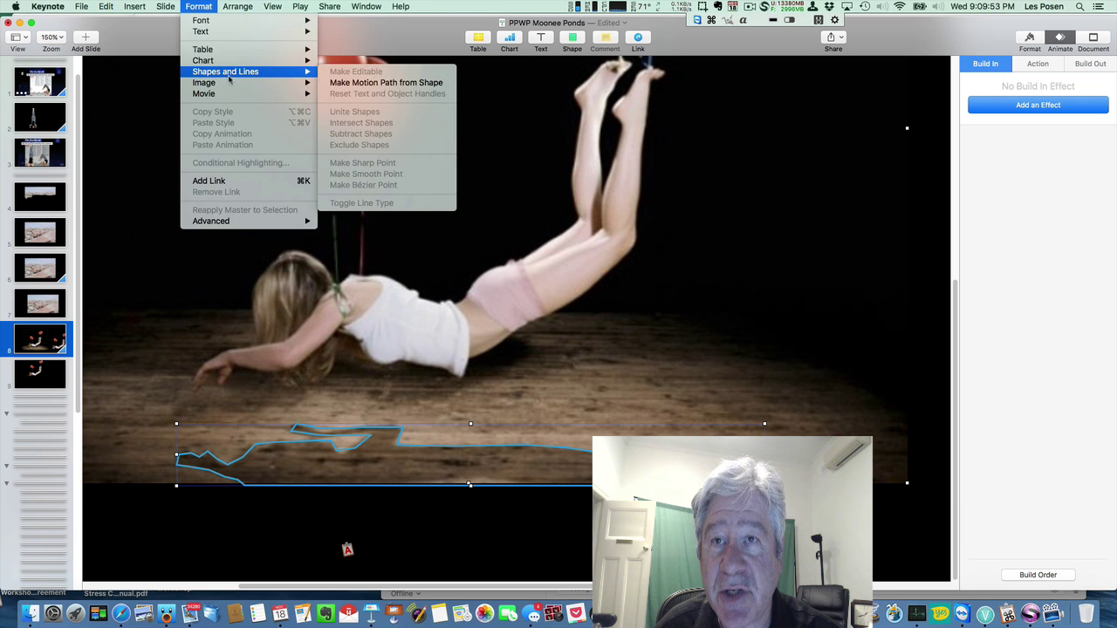
Mask the floor photo with the traced shadow shape and confirm with Done.
{"action": "mouse_move", "coordinate": [222, 85]}
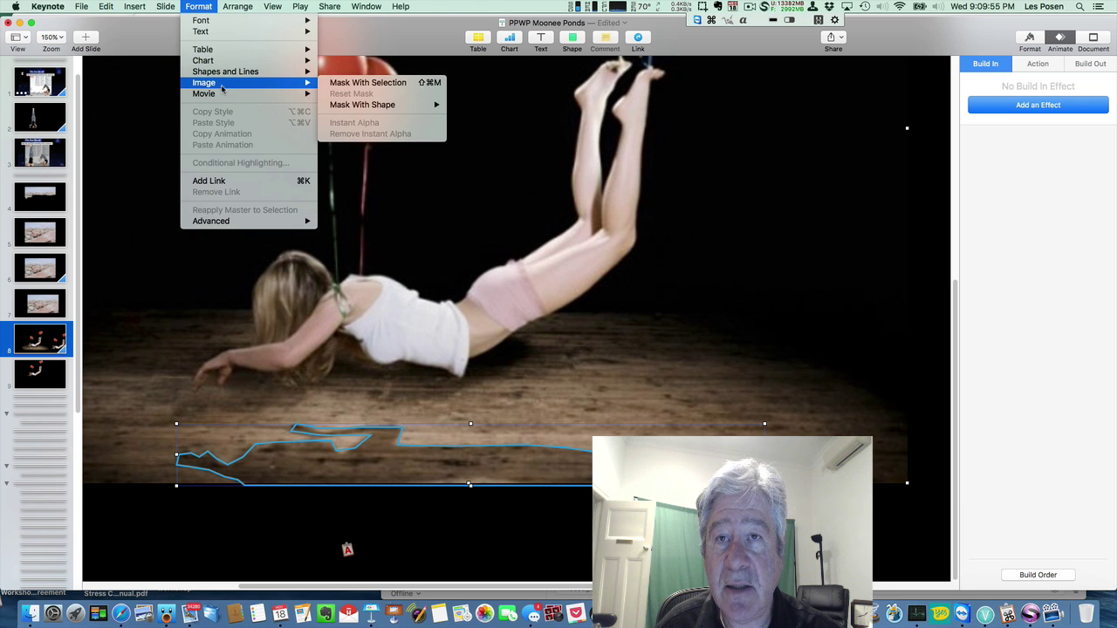
{"action": "left_click", "coordinate": [342, 87]}
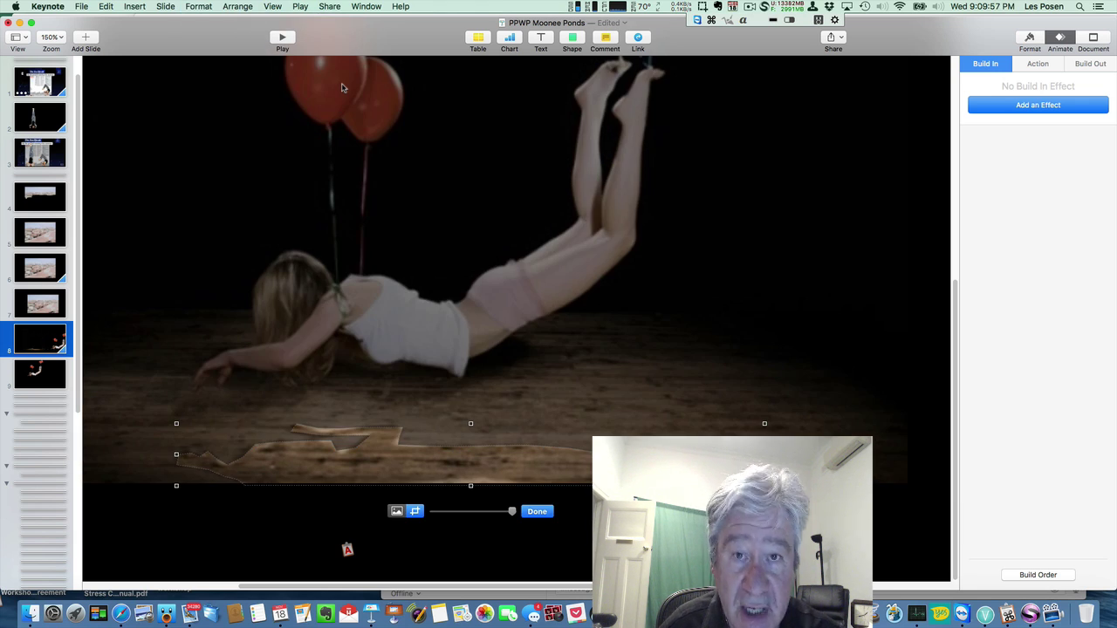
{"action": "left_click", "coordinate": [540, 514]}
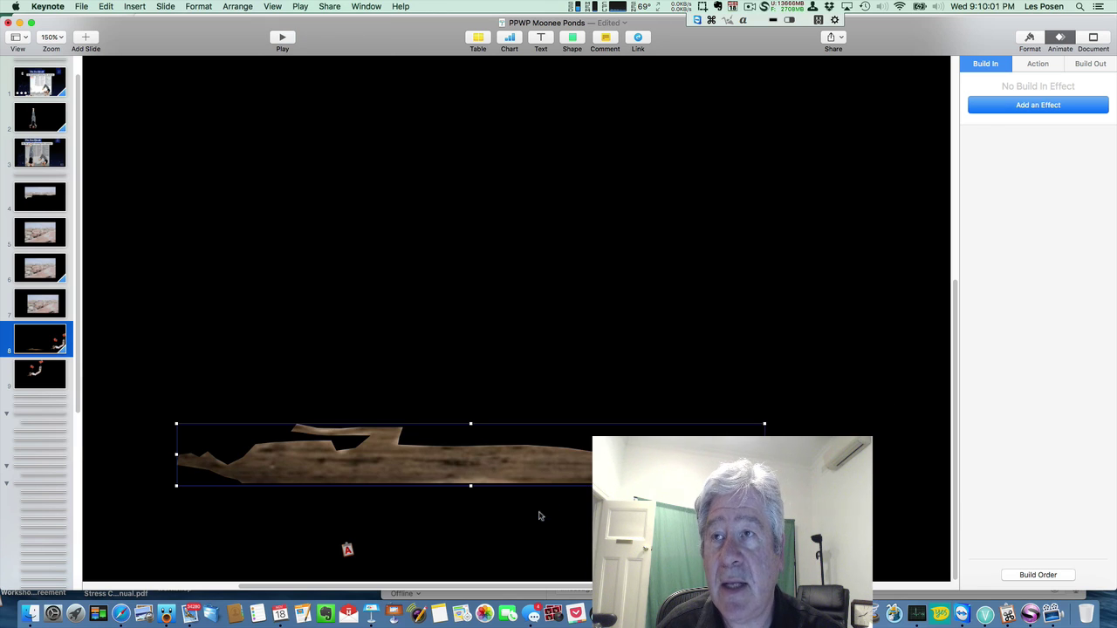
Paste the masked shadow strip onto slide 9 and drag it down near the bottom edge.
{"action": "left_click", "coordinate": [46, 347]}
{"action": "left_click", "coordinate": [48, 377]}
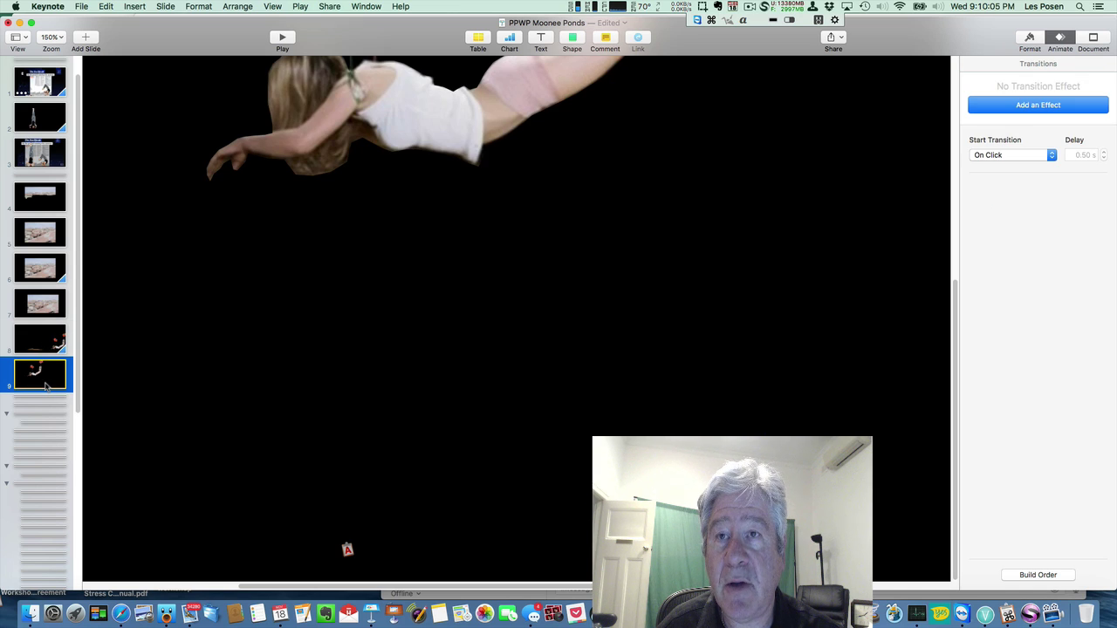
{"action": "left_click", "coordinate": [105, 6]}
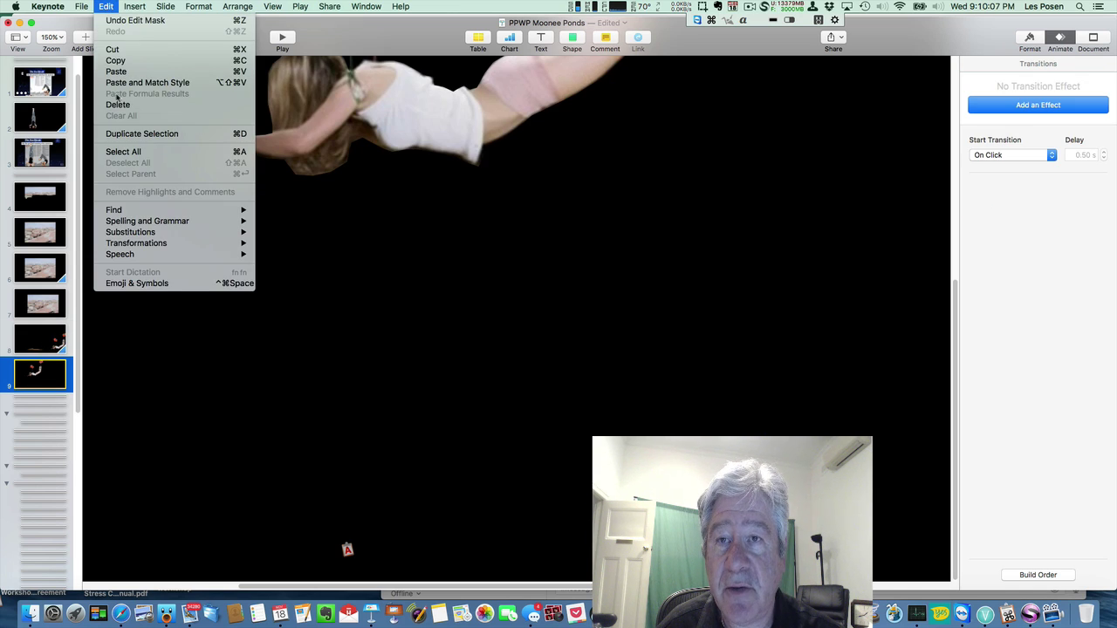
{"action": "left_click", "coordinate": [116, 70]}
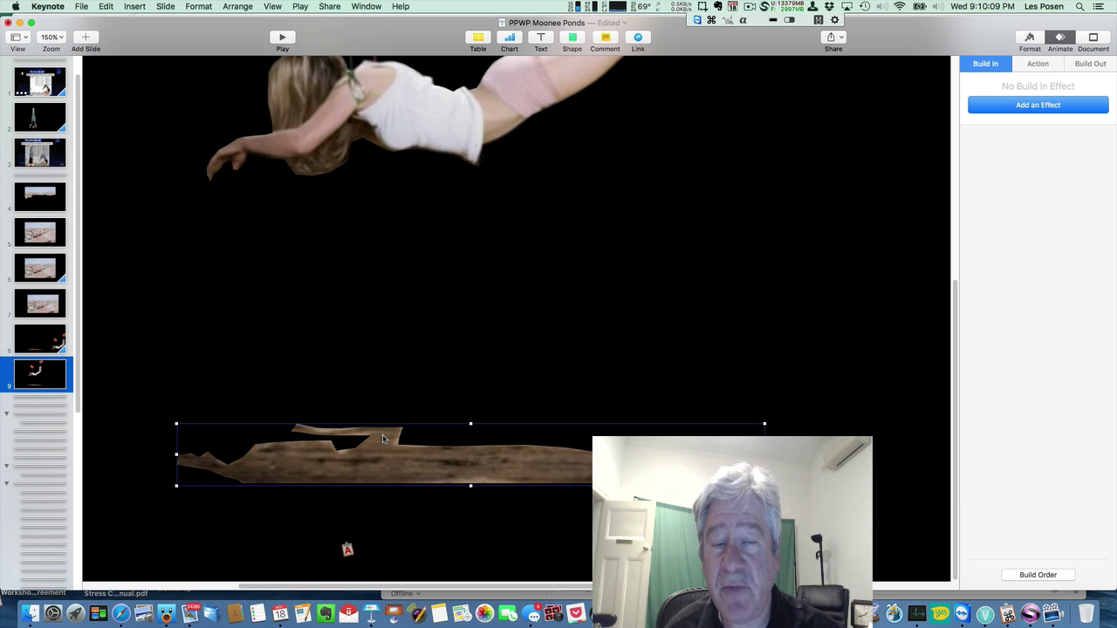
{"action": "left_click_drag", "start_coordinate": [406, 460], "coordinate": [416, 550]}
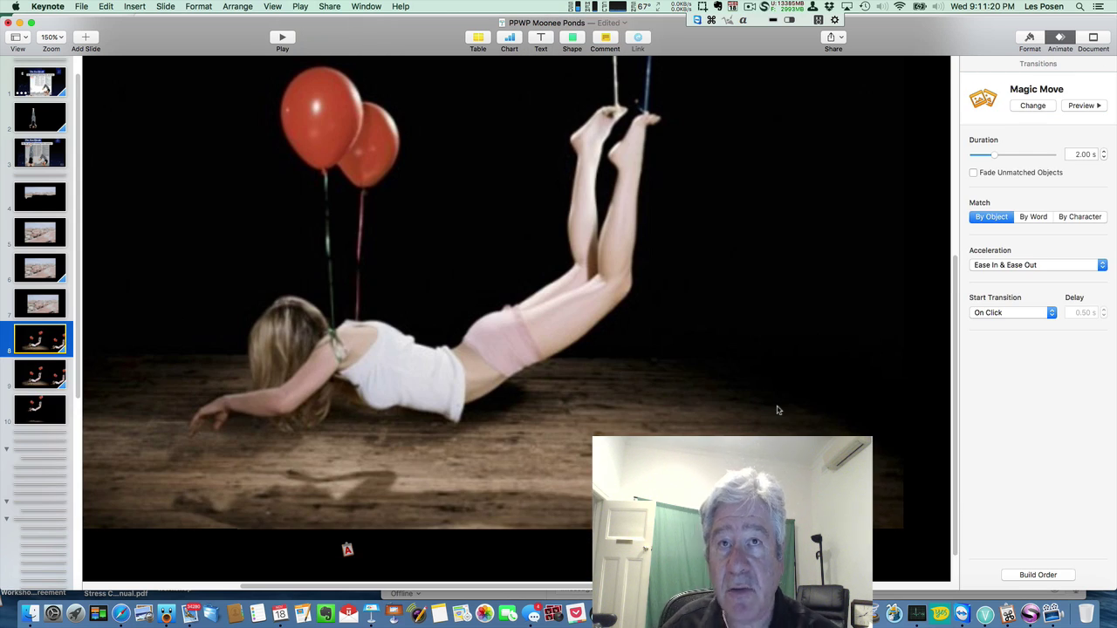
Drag the right-hand balloon-girl cutout left so it sits beside the original at the slide's right edge.
{"action": "scroll", "coordinate": [777, 410], "scroll_direction": "down", "scroll_amount": 3}
{"action": "left_click", "coordinate": [899, 486]}
{"action": "left_click_drag", "start_coordinate": [899, 487], "coordinate": [851, 407]}
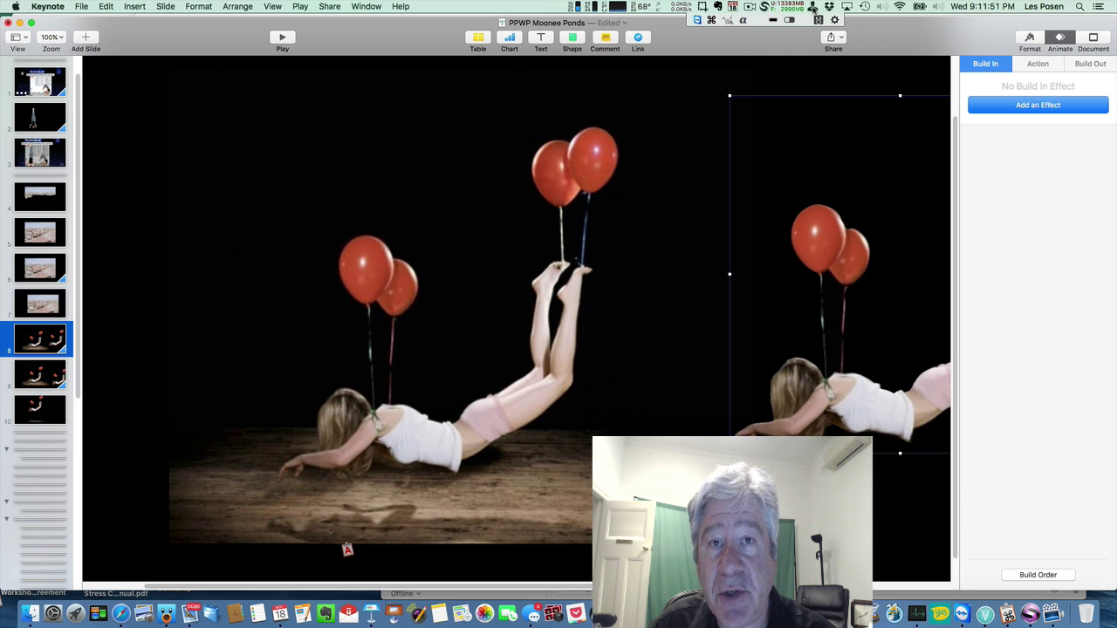
Launch Snapheal Pro from a Spotlight search for 'snap' and get past the Welcome tips.
{"action": "left_click", "coordinate": [1080, 7]}
{"action": "type", "text": "snapheal PRO"}
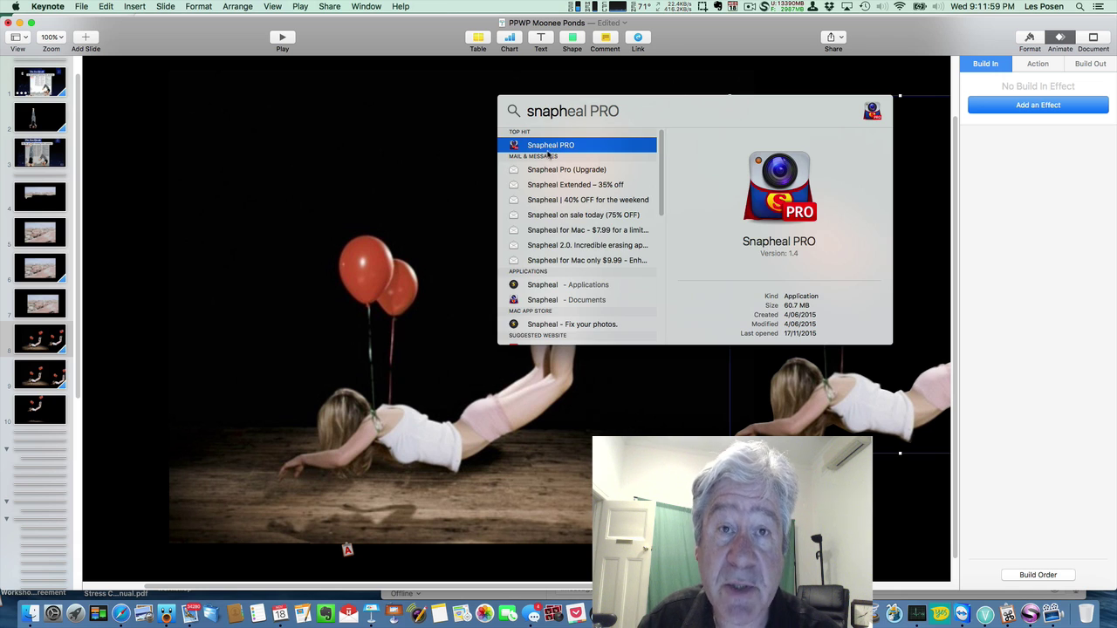
{"action": "left_click", "coordinate": [547, 145]}
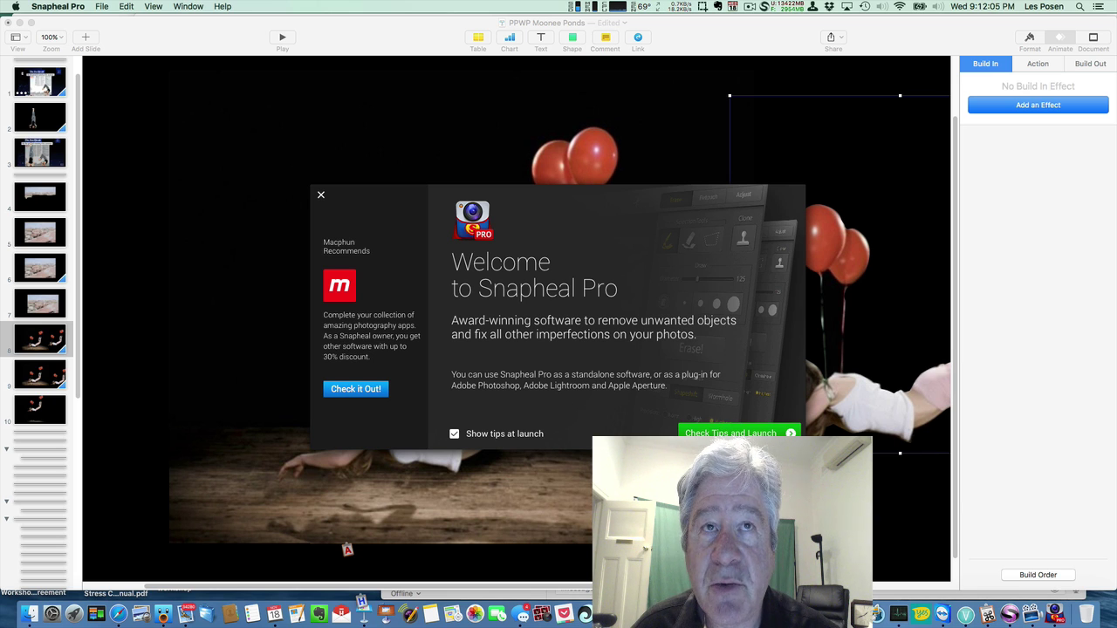
{"action": "left_click", "coordinate": [748, 433]}
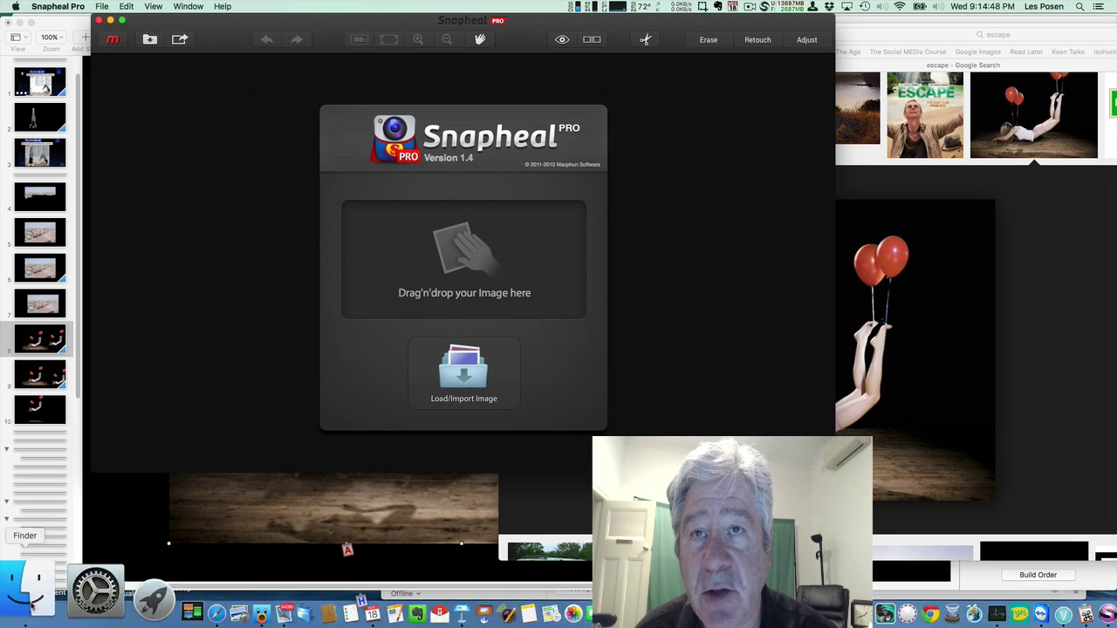
Open Downloads in Finder and drag sam-taylor-wood_3.jpg onto Snapheal Pro's drop area.
{"action": "left_click", "coordinate": [30, 615]}
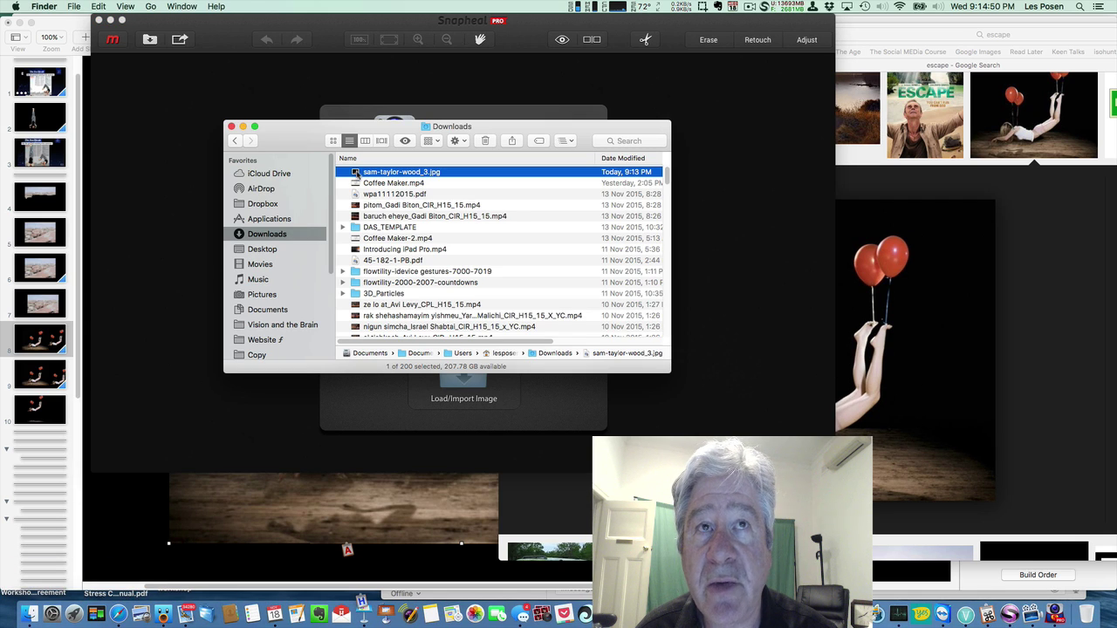
{"action": "left_click_drag", "start_coordinate": [356, 175], "coordinate": [445, 397]}
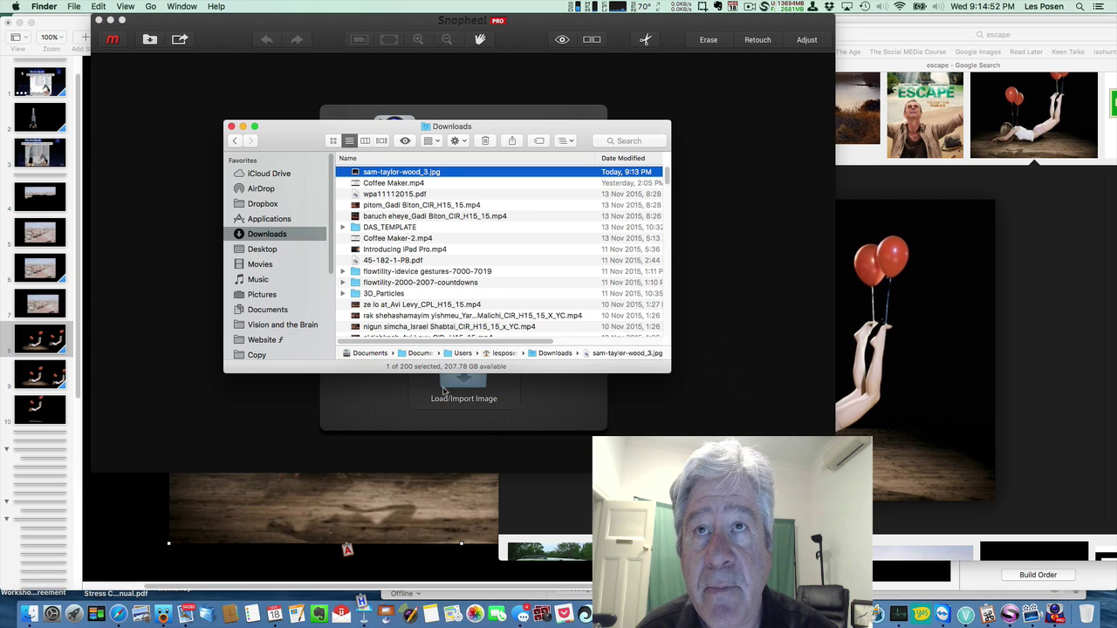
{"action": "left_click_drag", "start_coordinate": [290, 136], "coordinate": [714, 114]}
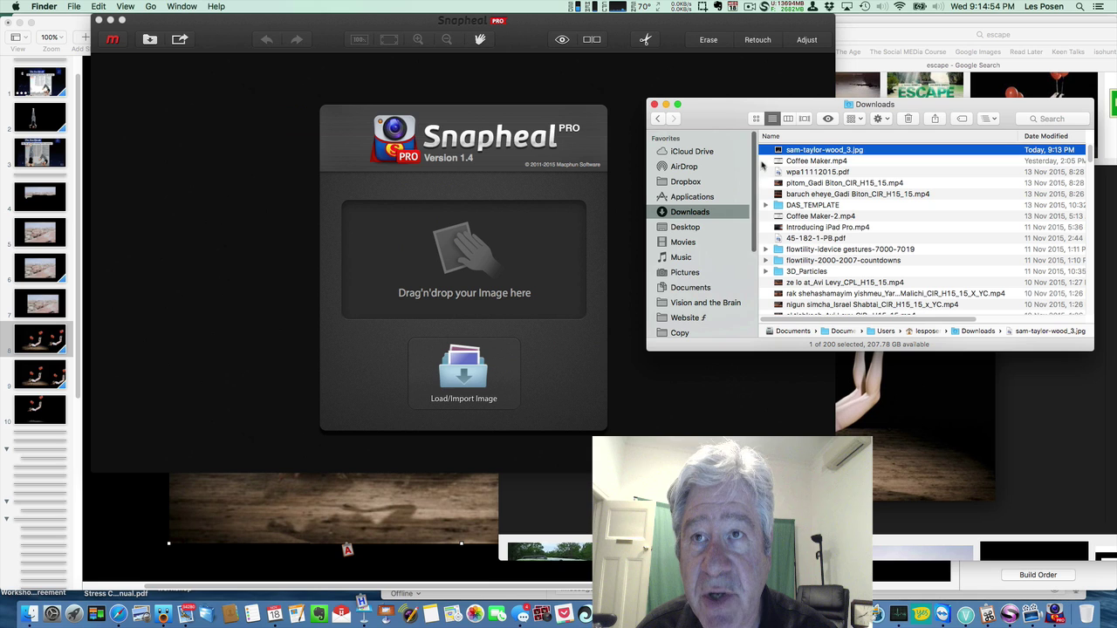
{"action": "left_click_drag", "start_coordinate": [783, 150], "coordinate": [449, 236]}
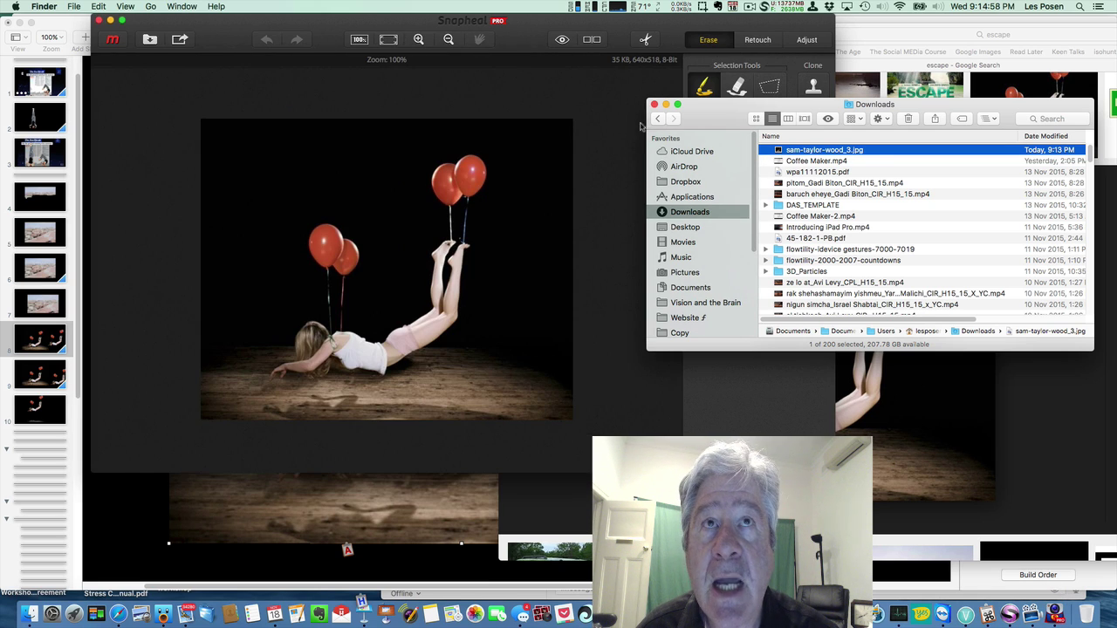
Close Finder, choose the brush selection tool, and paint red over the girl's leg and body.
{"action": "left_click", "coordinate": [654, 105]}
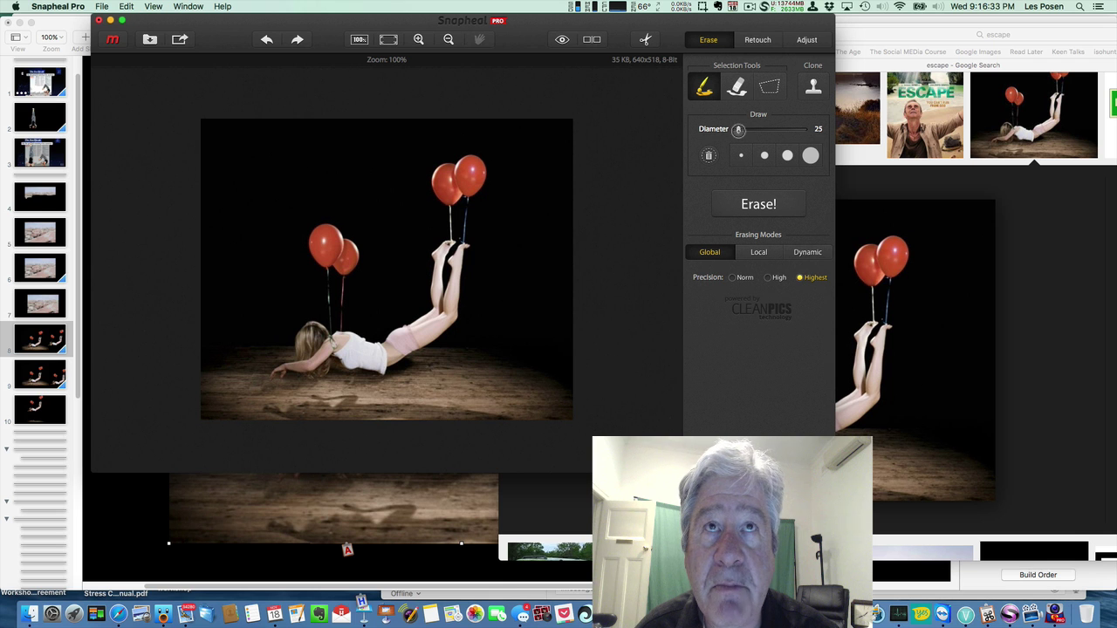
{"action": "left_click", "coordinate": [703, 87]}
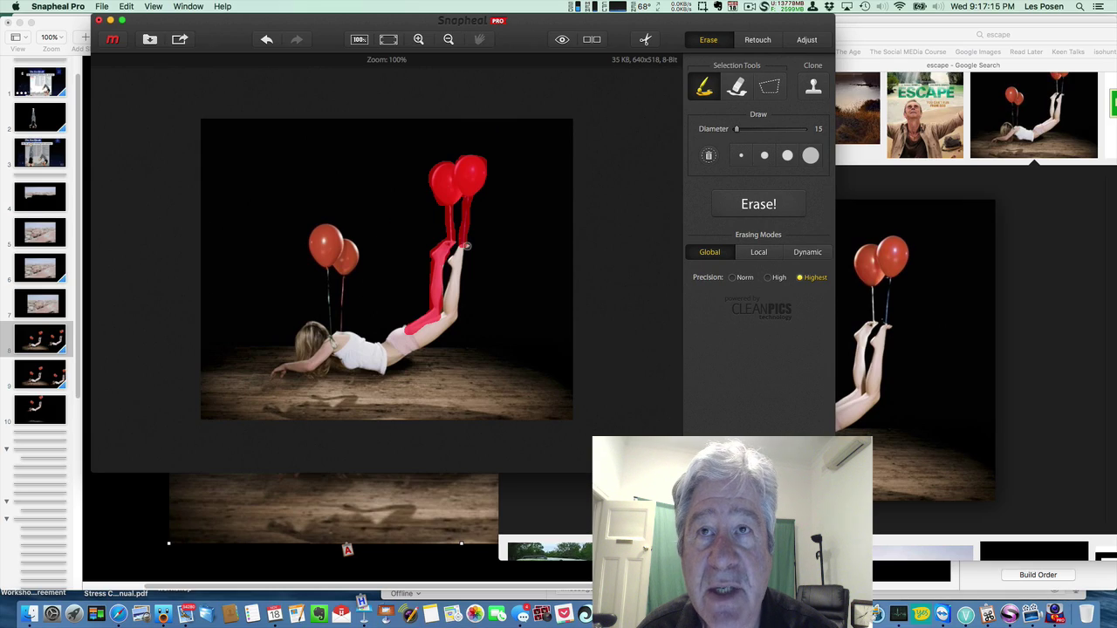
{"action": "mouse_move", "coordinate": [467, 247]}
{"action": "left_mouse_down"}
{"action": "mouse_move", "coordinate": [448, 301]}
{"action": "mouse_move", "coordinate": [455, 282]}
{"action": "mouse_move", "coordinate": [454, 300]}
{"action": "mouse_move", "coordinate": [442, 268]}
{"action": "left_mouse_up"}
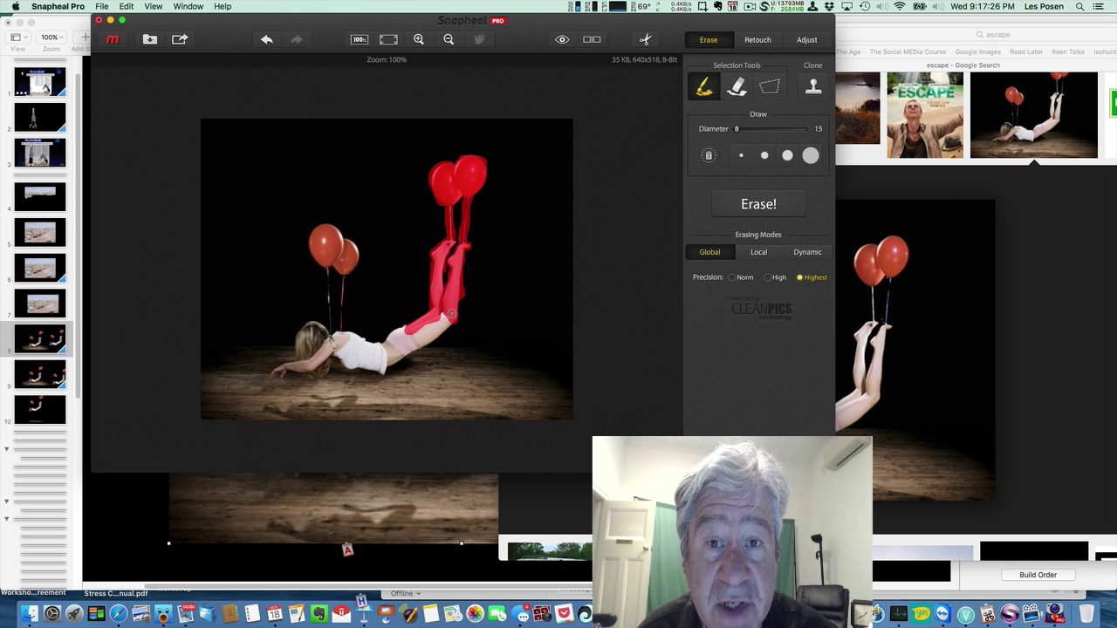
{"action": "mouse_move", "coordinate": [451, 313]}
{"action": "left_mouse_down"}
{"action": "mouse_move", "coordinate": [420, 341]}
{"action": "mouse_move", "coordinate": [449, 321]}
{"action": "mouse_move", "coordinate": [392, 334]}
{"action": "mouse_move", "coordinate": [443, 311]}
{"action": "mouse_move", "coordinate": [403, 352]}
{"action": "mouse_move", "coordinate": [348, 335]}
{"action": "mouse_move", "coordinate": [341, 258]}
{"action": "mouse_move", "coordinate": [353, 246]}
{"action": "mouse_move", "coordinate": [316, 230]}
{"action": "mouse_move", "coordinate": [319, 262]}
{"action": "mouse_move", "coordinate": [330, 246]}
{"action": "mouse_move", "coordinate": [330, 326]}
{"action": "mouse_move", "coordinate": [342, 342]}
{"action": "mouse_move", "coordinate": [305, 330]}
{"action": "mouse_move", "coordinate": [303, 358]}
{"action": "mouse_move", "coordinate": [307, 339]}
{"action": "mouse_move", "coordinate": [327, 342]}
{"action": "mouse_move", "coordinate": [305, 365]}
{"action": "mouse_move", "coordinate": [269, 375]}
{"action": "mouse_move", "coordinate": [326, 367]}
{"action": "mouse_move", "coordinate": [325, 354]}
{"action": "mouse_move", "coordinate": [349, 369]}
{"action": "mouse_move", "coordinate": [357, 351]}
{"action": "mouse_move", "coordinate": [381, 368]}
{"action": "mouse_move", "coordinate": [362, 349]}
{"action": "mouse_move", "coordinate": [404, 345]}
{"action": "left_mouse_up"}
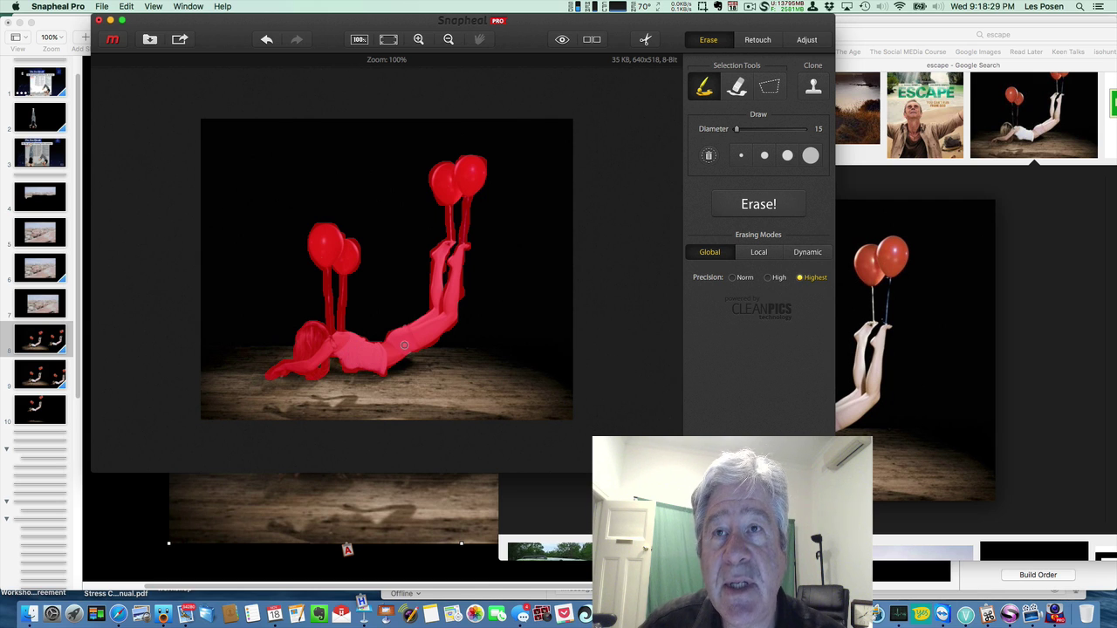
Run Erase! in Global mode at Highest precision to remove the marked girl and balloons.
{"action": "left_click", "coordinate": [756, 209]}
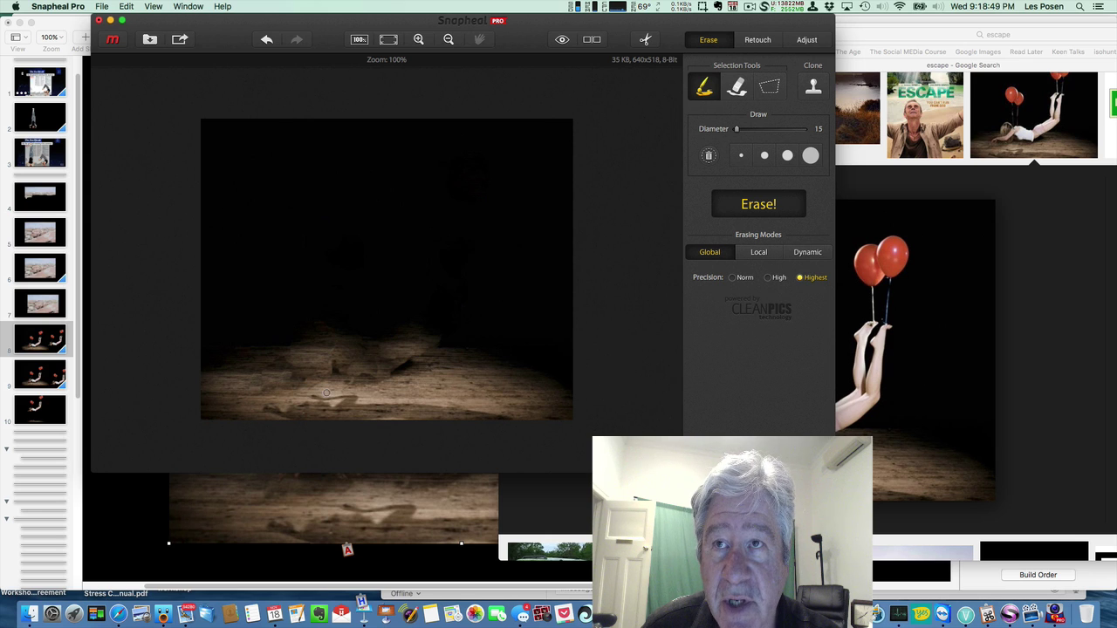
Brush red over the girl's leftover shadow along the wooden floor.
{"action": "left_click", "coordinate": [267, 410]}
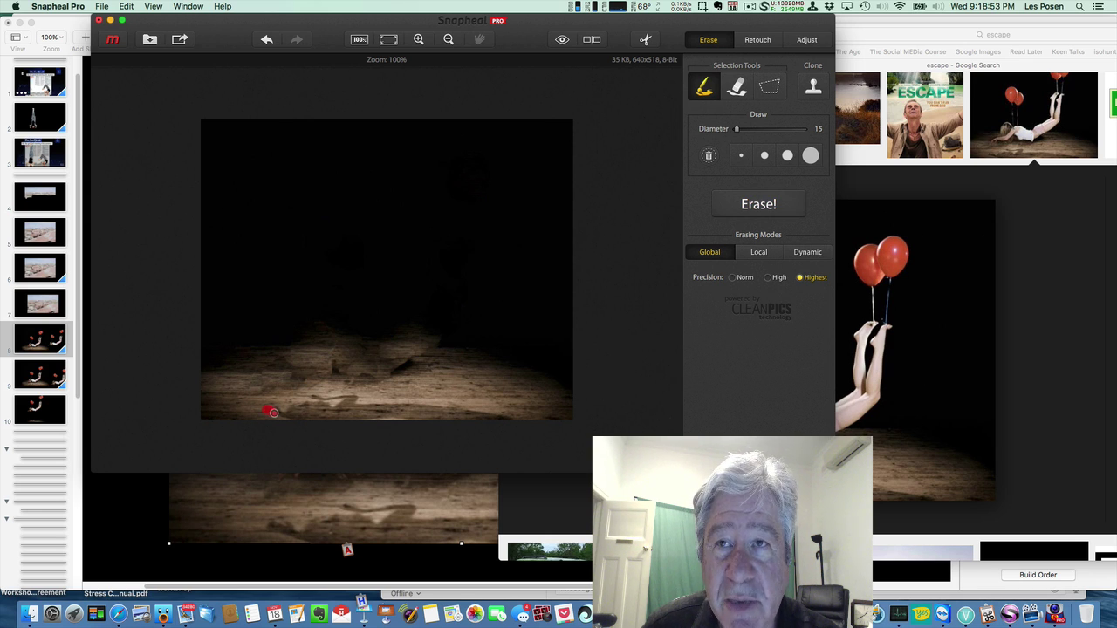
{"action": "mouse_move", "coordinate": [274, 412]}
{"action": "left_mouse_down"}
{"action": "mouse_move", "coordinate": [510, 418]}
{"action": "mouse_move", "coordinate": [327, 396]}
{"action": "left_mouse_up"}
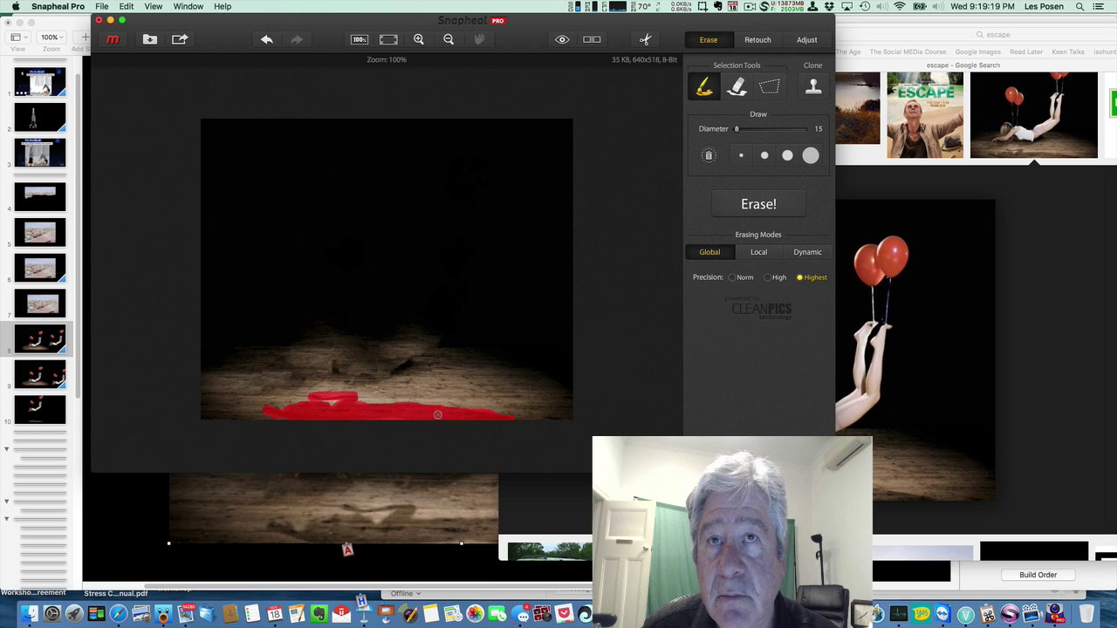
Erase the floor shadow, copy the cleaned background, and select the balloon image on Keynote slide 8.
{"action": "left_click", "coordinate": [756, 210]}
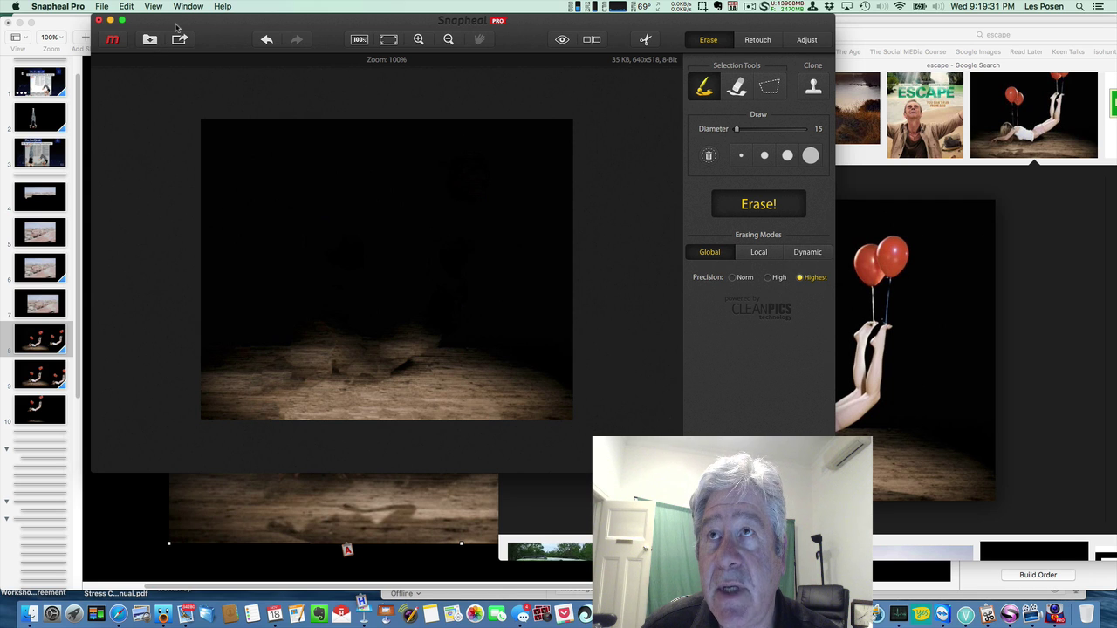
{"action": "left_click", "coordinate": [127, 6]}
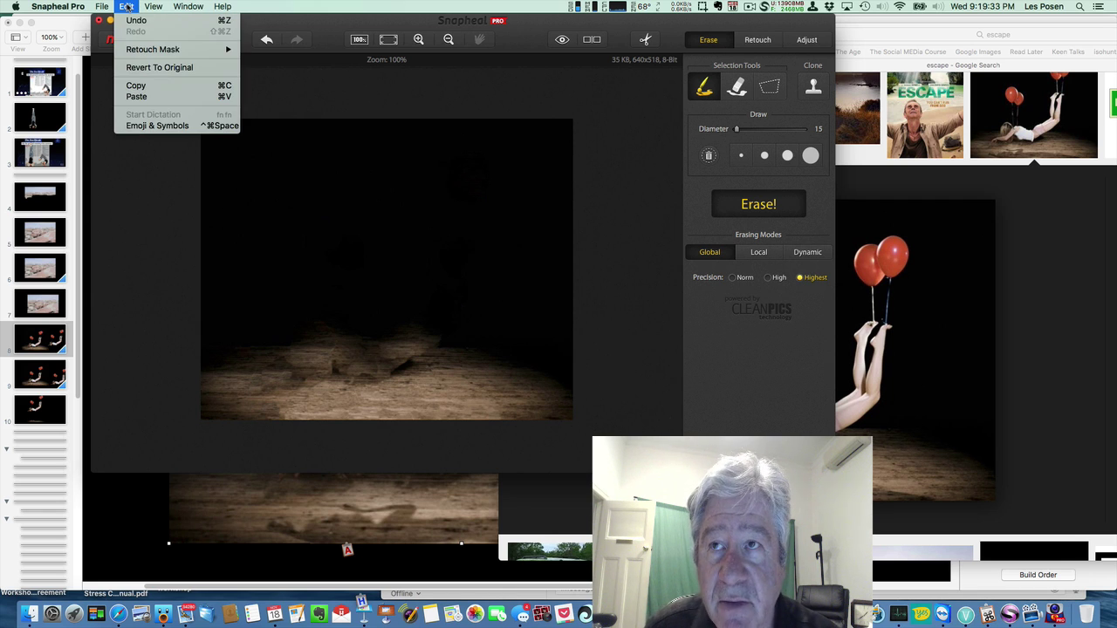
{"action": "left_click", "coordinate": [146, 90]}
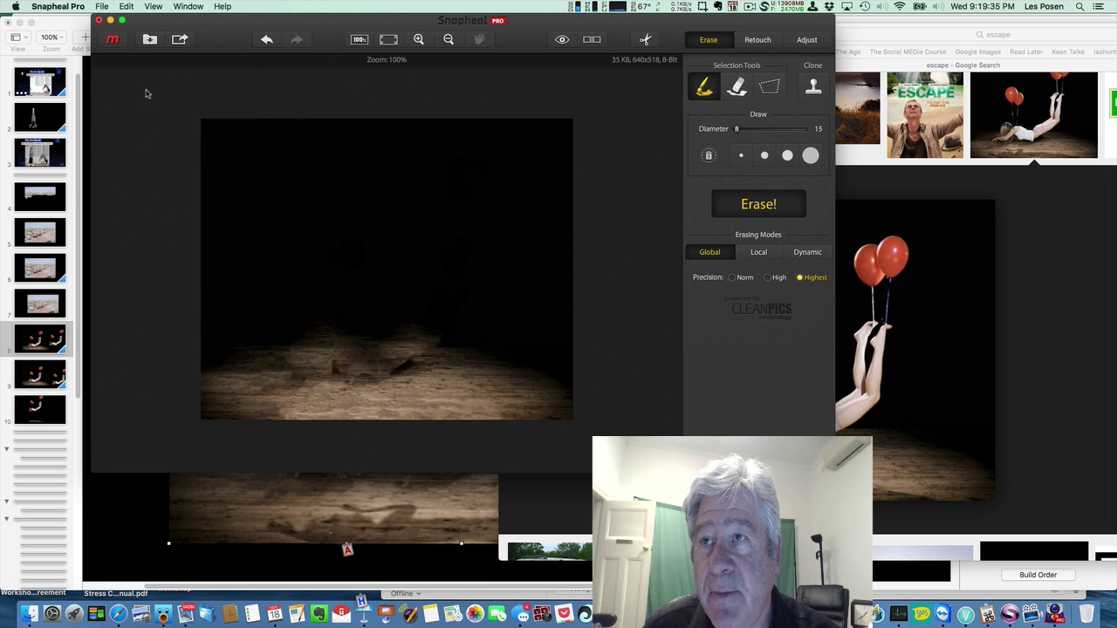
{"action": "left_click", "coordinate": [41, 346]}
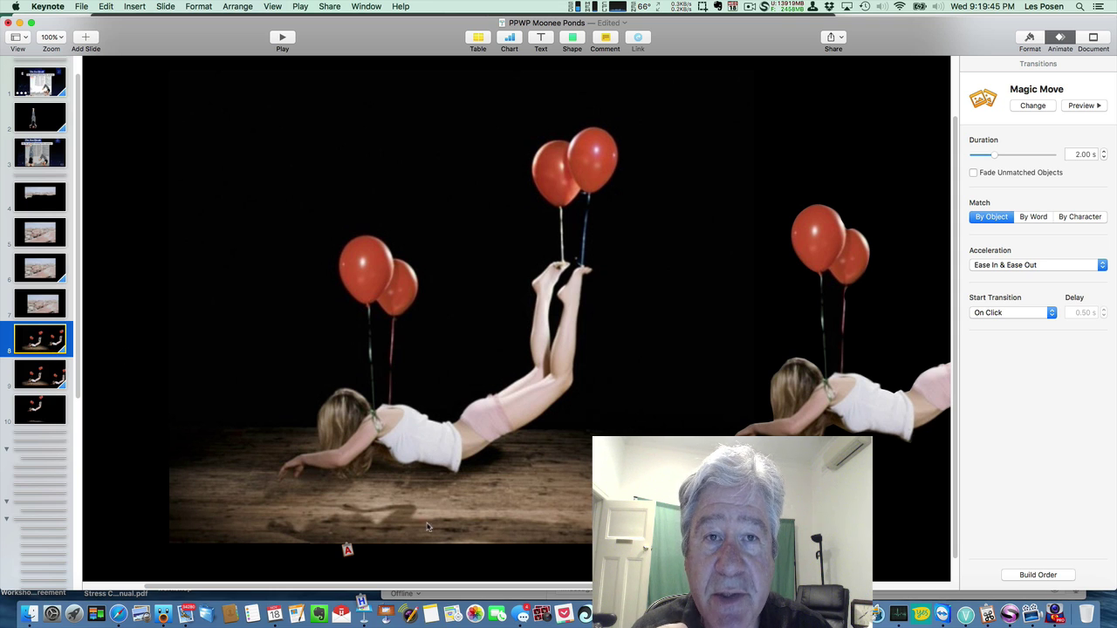
{"action": "left_click_drag", "start_coordinate": [419, 532], "coordinate": [421, 534]}
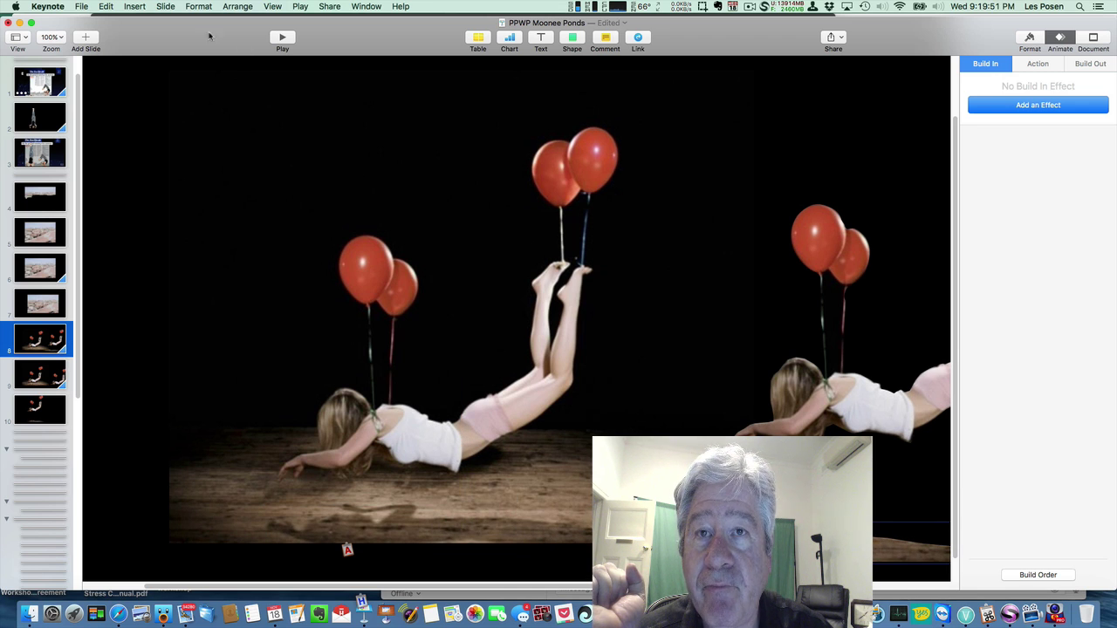
Paste the cleaned empty-floor background onto slide 8 and move it up and to the left.
{"action": "left_click", "coordinate": [104, 7]}
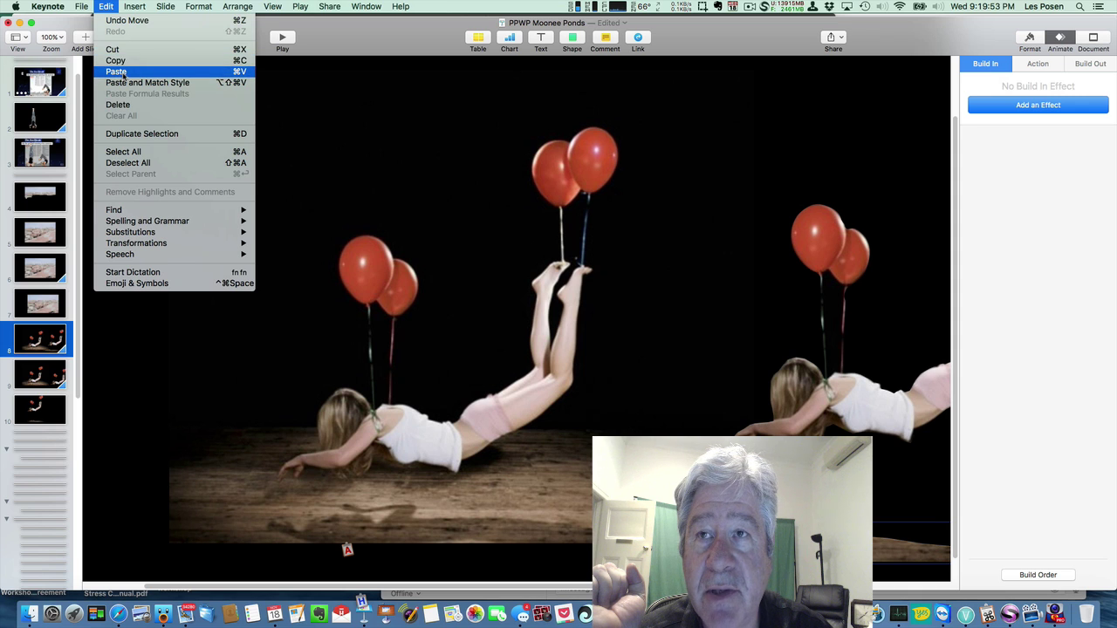
{"action": "left_click", "coordinate": [123, 74]}
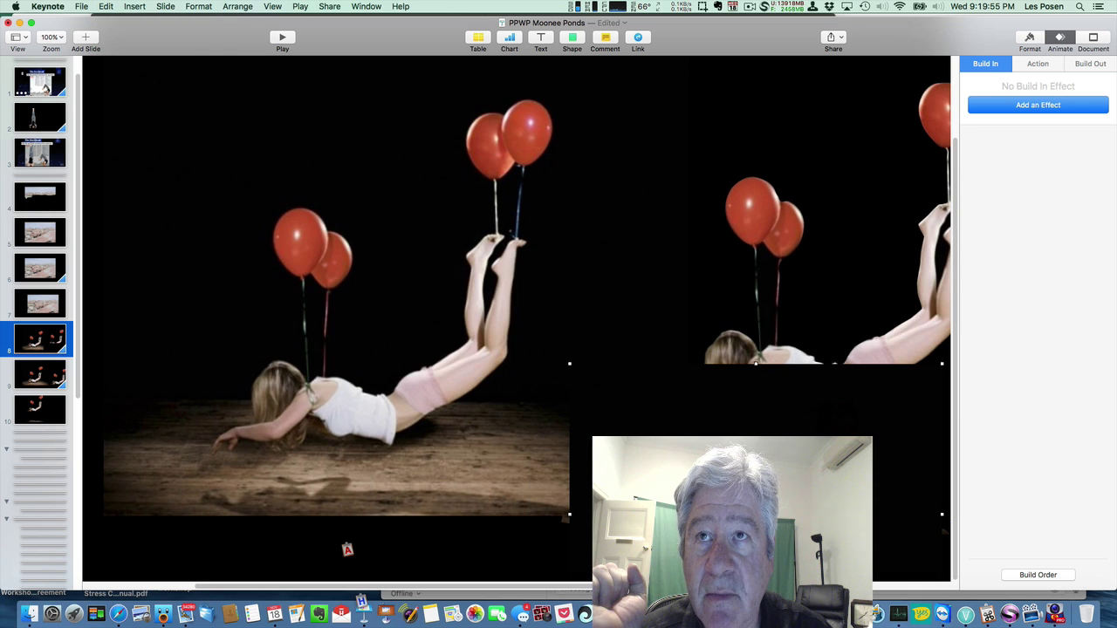
{"action": "left_click_drag", "start_coordinate": [576, 393], "coordinate": [316, 328]}
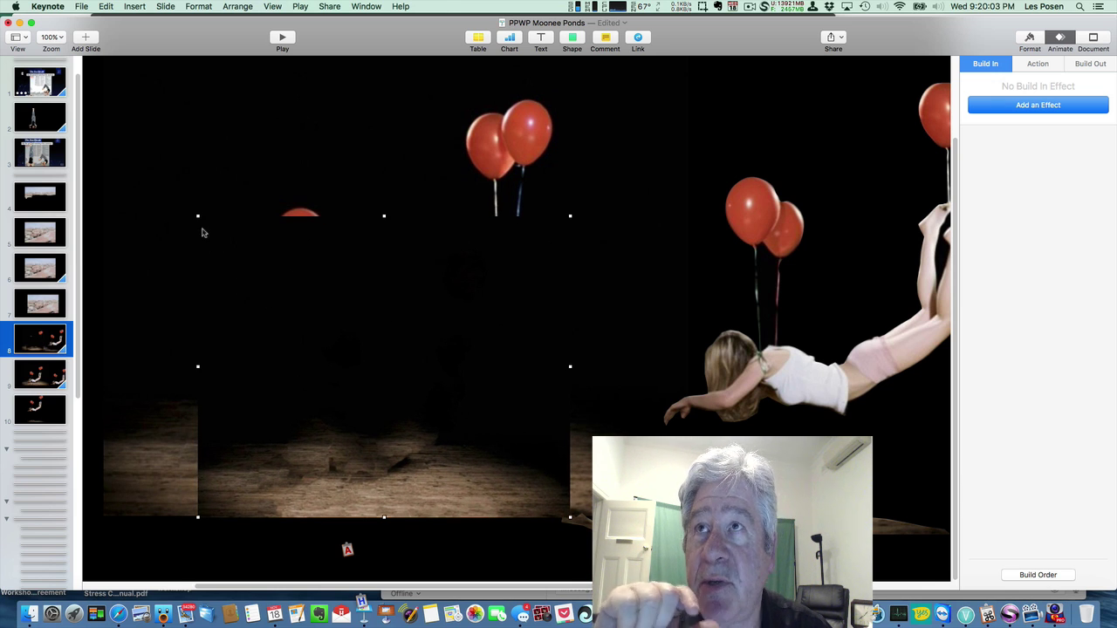
Enlarge the floor image over the original photo to hide the girl, then nudge it into place.
{"action": "left_click_drag", "start_coordinate": [198, 216], "coordinate": [123, 113]}
{"action": "key", "text": "Escape"}
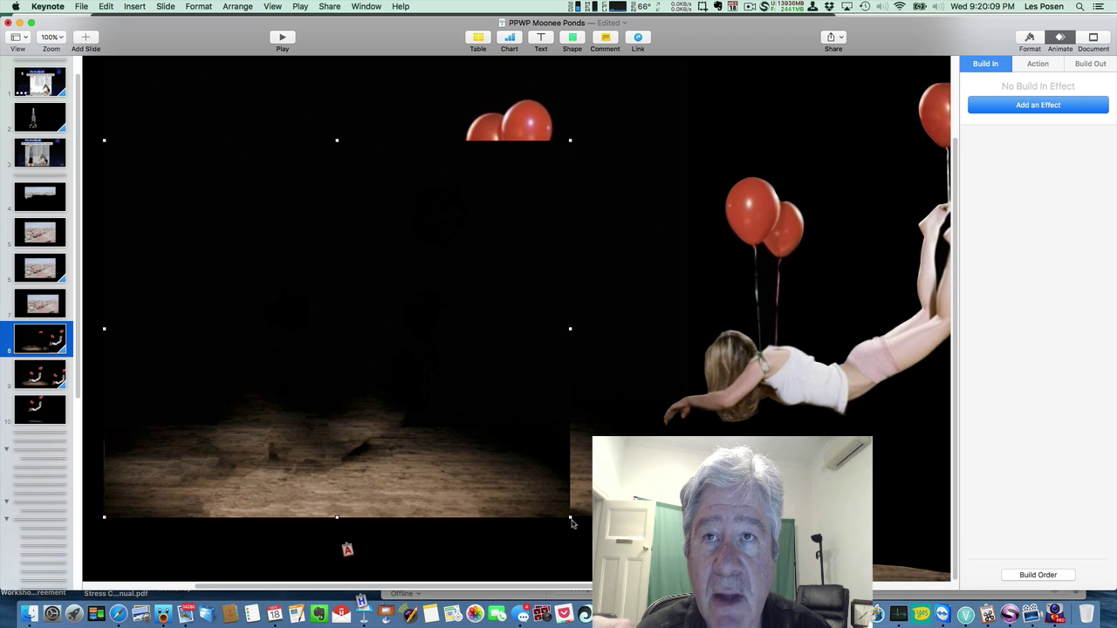
{"action": "mouse_move", "coordinate": [571, 521]}
{"action": "left_mouse_down"}
{"action": "mouse_move", "coordinate": [576, 505]}
{"action": "mouse_move", "coordinate": [568, 512]}
{"action": "left_mouse_up"}
{"action": "mouse_move", "coordinate": [429, 429]}
{"action": "left_mouse_down"}
{"action": "mouse_move", "coordinate": [507, 407]}
{"action": "mouse_move", "coordinate": [425, 434]}
{"action": "left_mouse_up"}
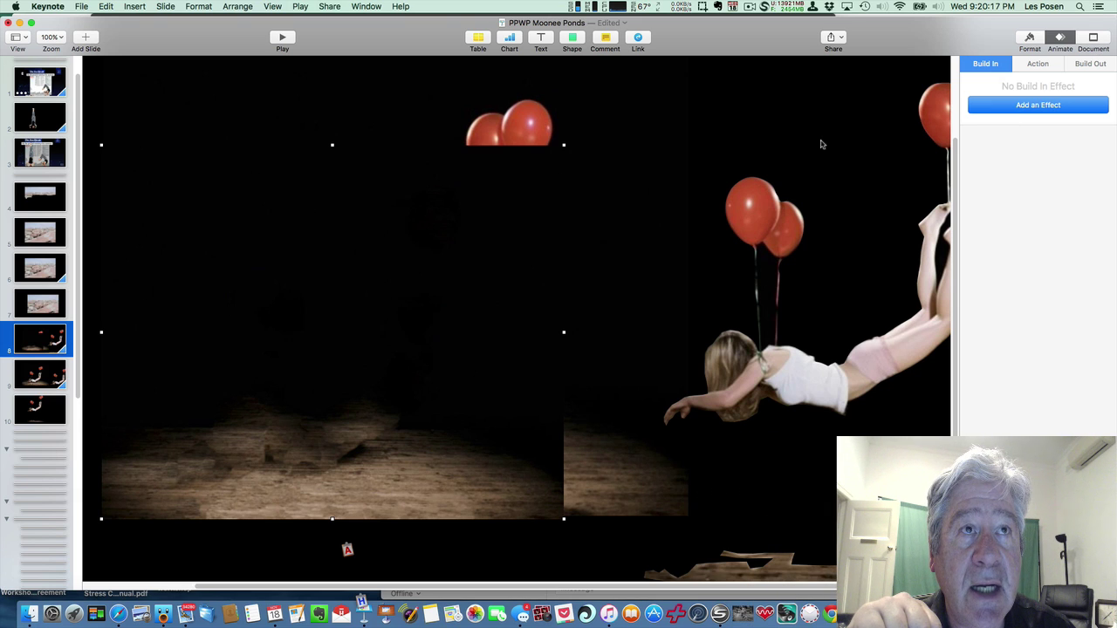
Unconstrain proportions and stretch the floor image to 1005 × 643 pt, centered on slide 8.
{"action": "left_click", "coordinate": [1029, 38]}
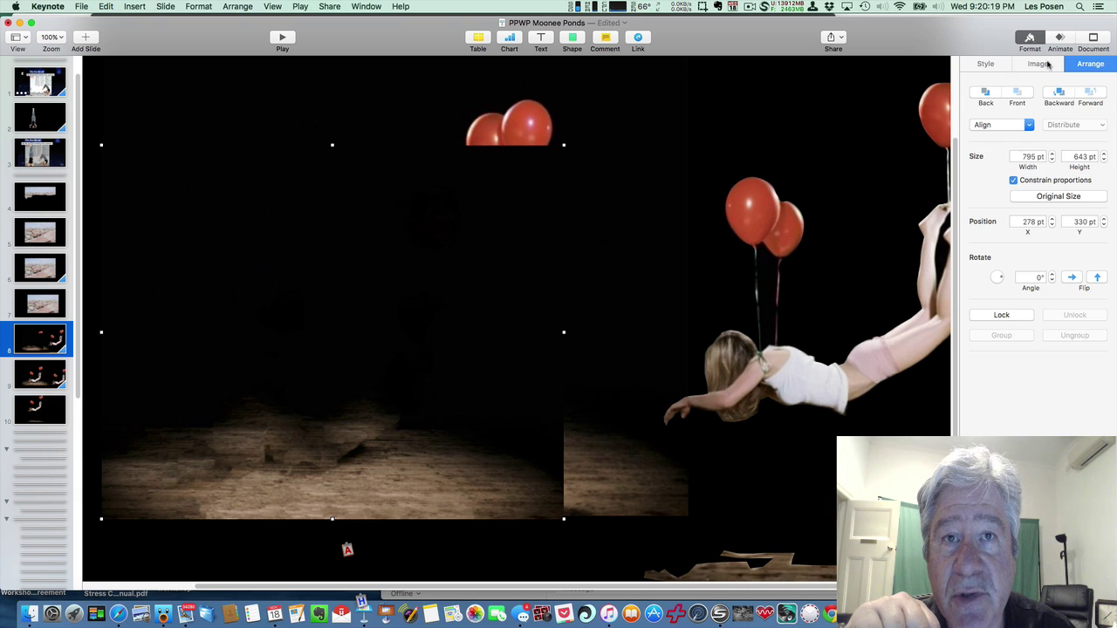
{"action": "left_click", "coordinate": [1014, 181]}
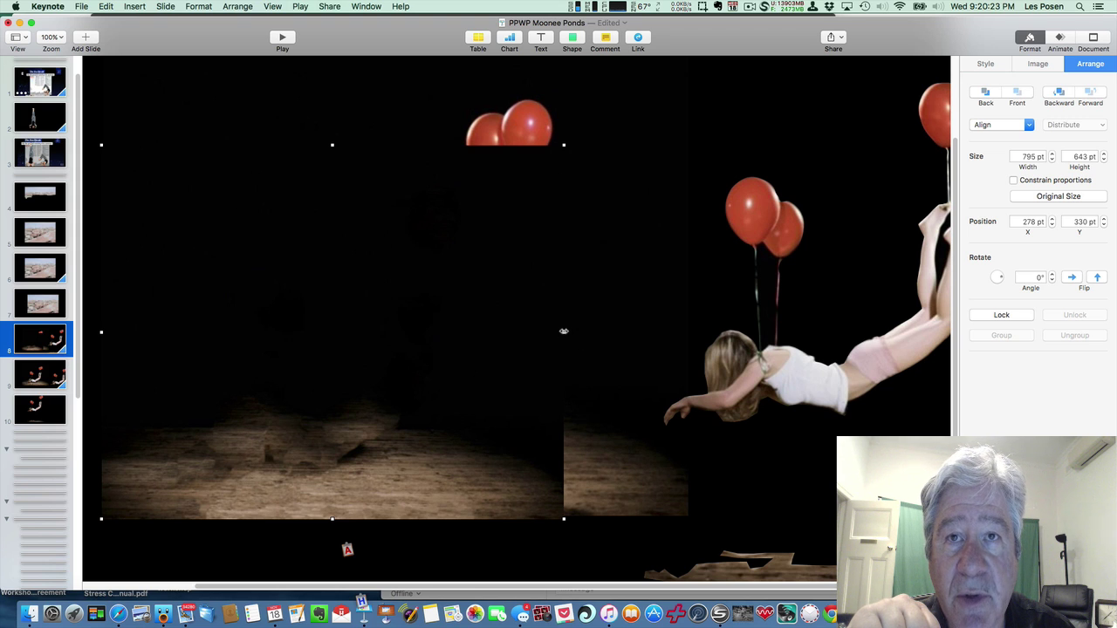
{"action": "left_click_drag", "start_coordinate": [564, 331], "coordinate": [687, 330]}
{"action": "left_click_drag", "start_coordinate": [571, 392], "coordinate": [572, 389]}
{"action": "scroll", "coordinate": [440, 536], "scroll_direction": "left", "scroll_amount": 5}
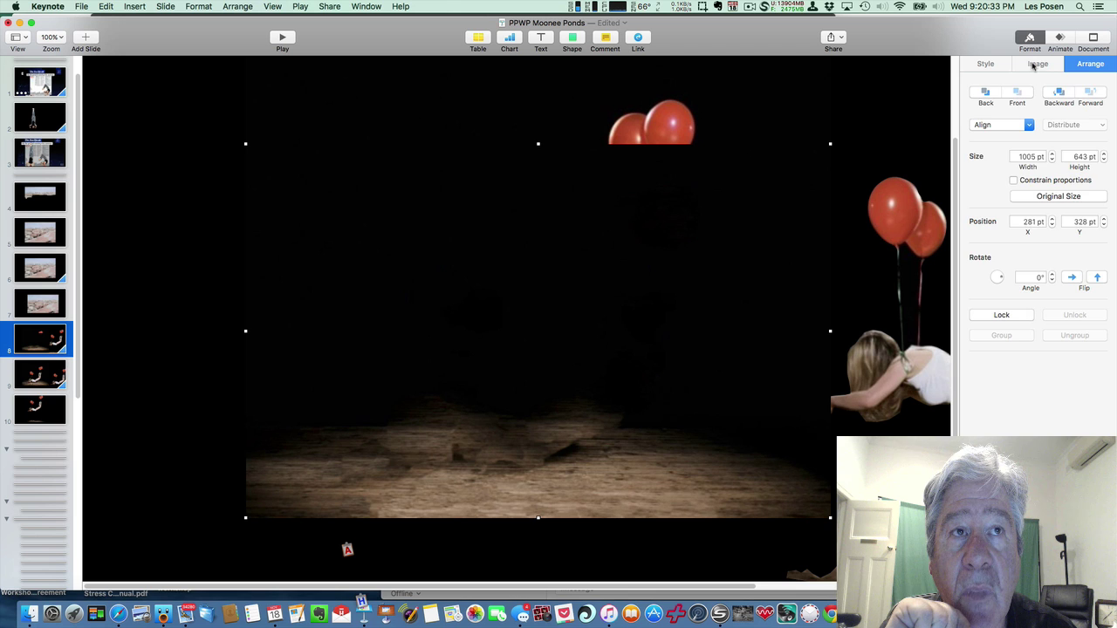
{"action": "left_click", "coordinate": [1036, 65]}
Lower the dark background's opacity and move the floating girl onto the floor background.
{"action": "left_click", "coordinate": [986, 63]}
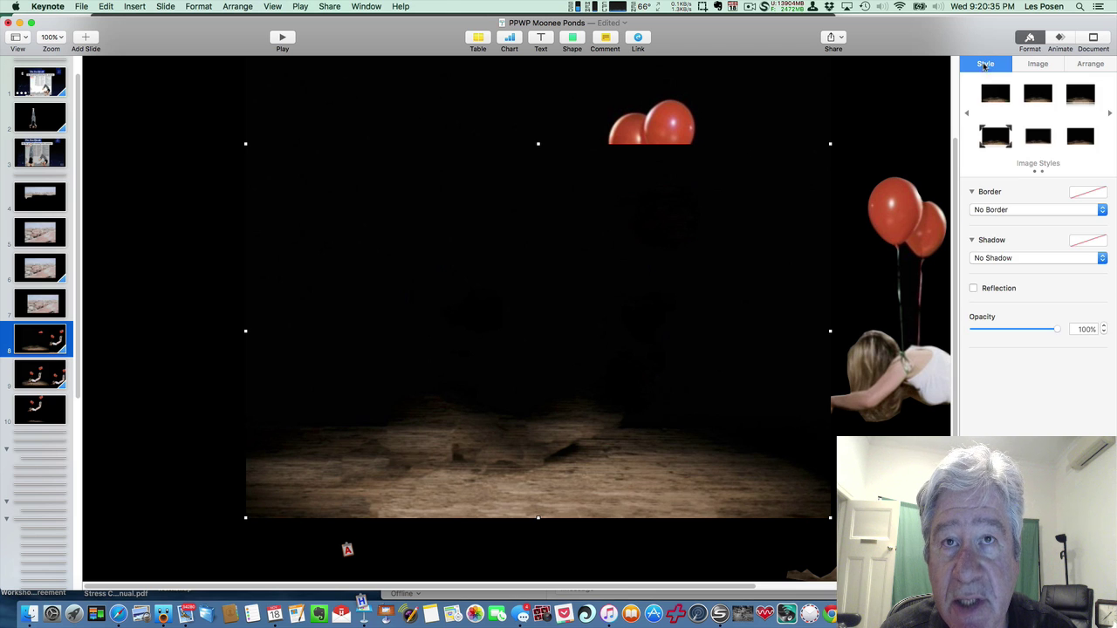
{"action": "left_click_drag", "start_coordinate": [1056, 330], "coordinate": [993, 323]}
{"action": "left_click_drag", "start_coordinate": [931, 387], "coordinate": [480, 420]}
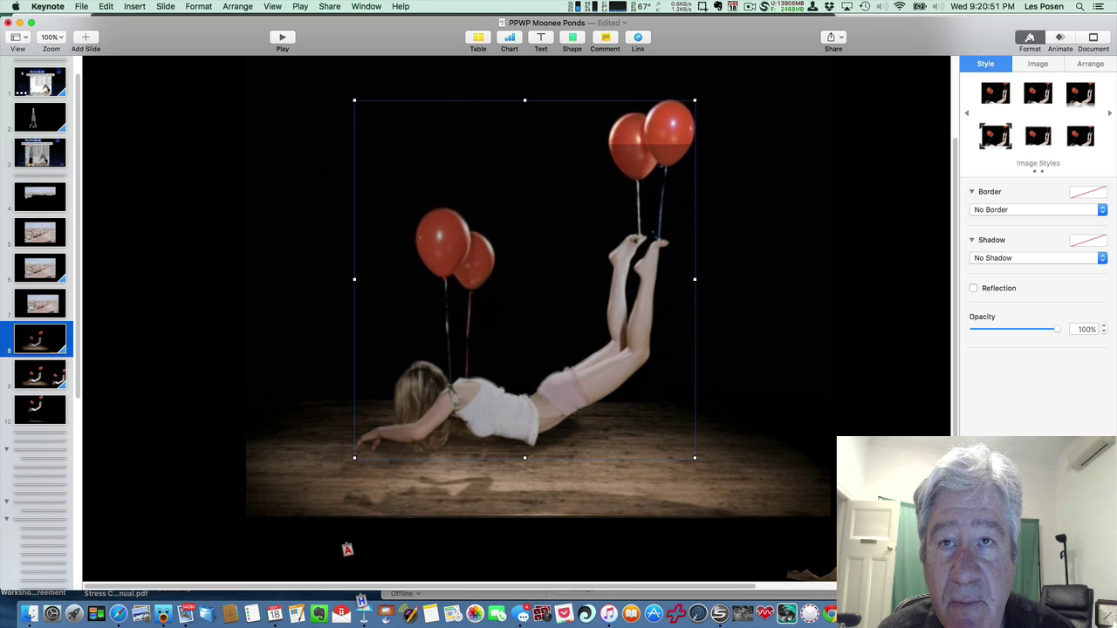
{"action": "left_click_drag", "start_coordinate": [646, 496], "coordinate": [414, 494]}
Change the vignette floor image's opacity and move the thin plank strip lower.
{"action": "left_click", "coordinate": [642, 449]}
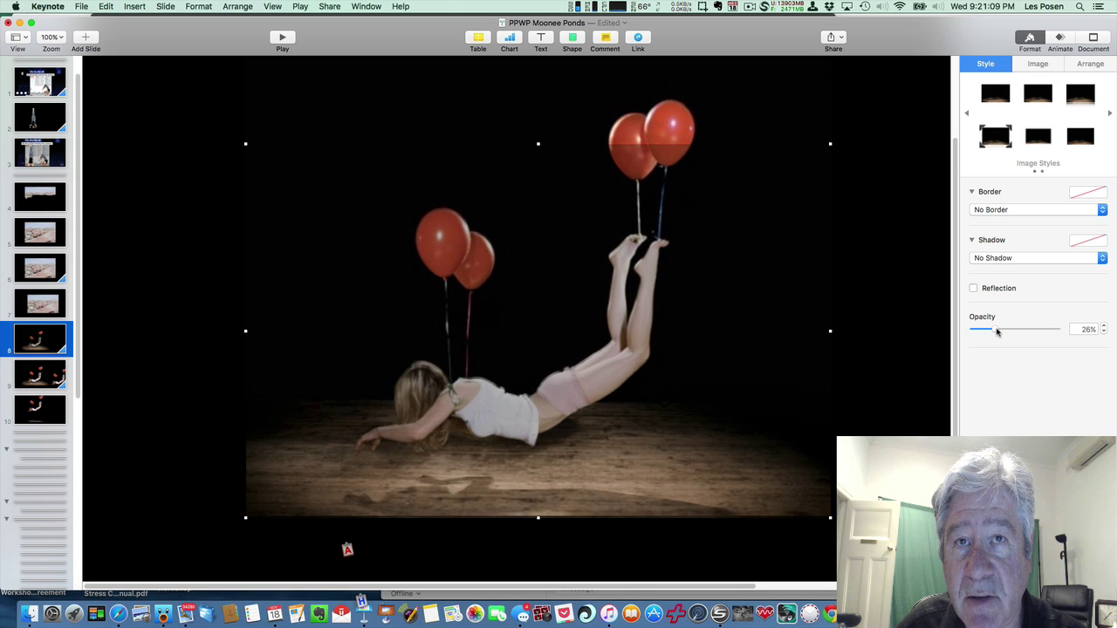
{"action": "left_click_drag", "start_coordinate": [1001, 332], "coordinate": [951, 331]}
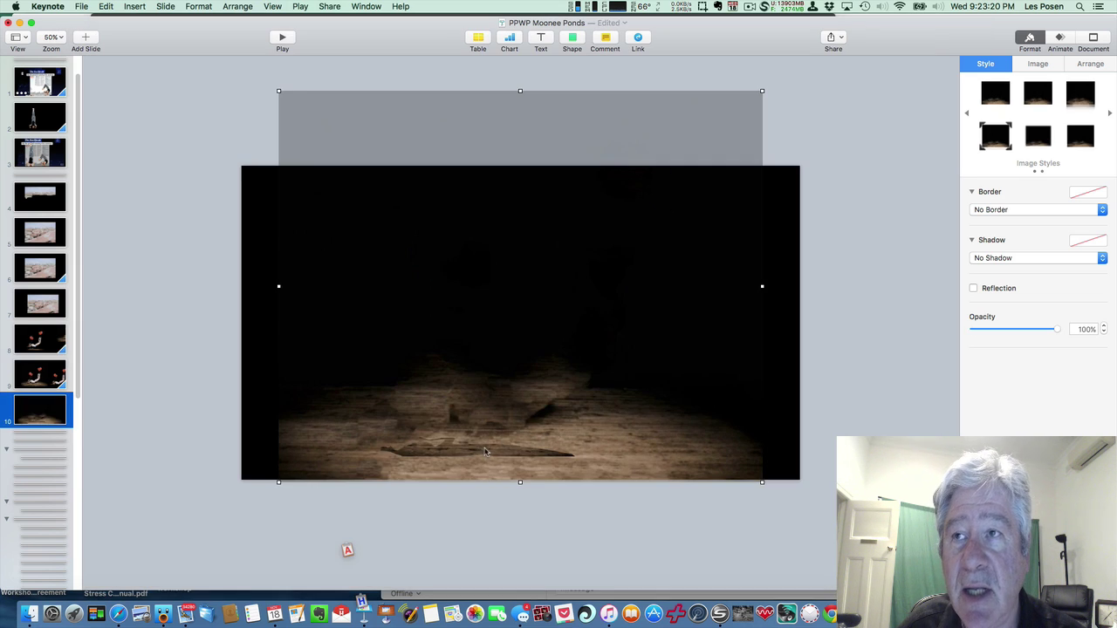
{"action": "mouse_move", "coordinate": [486, 451]}
{"action": "left_mouse_down"}
{"action": "mouse_move", "coordinate": [494, 475]}
{"action": "mouse_move", "coordinate": [455, 474]}
{"action": "mouse_move", "coordinate": [486, 472]}
{"action": "left_mouse_up"}
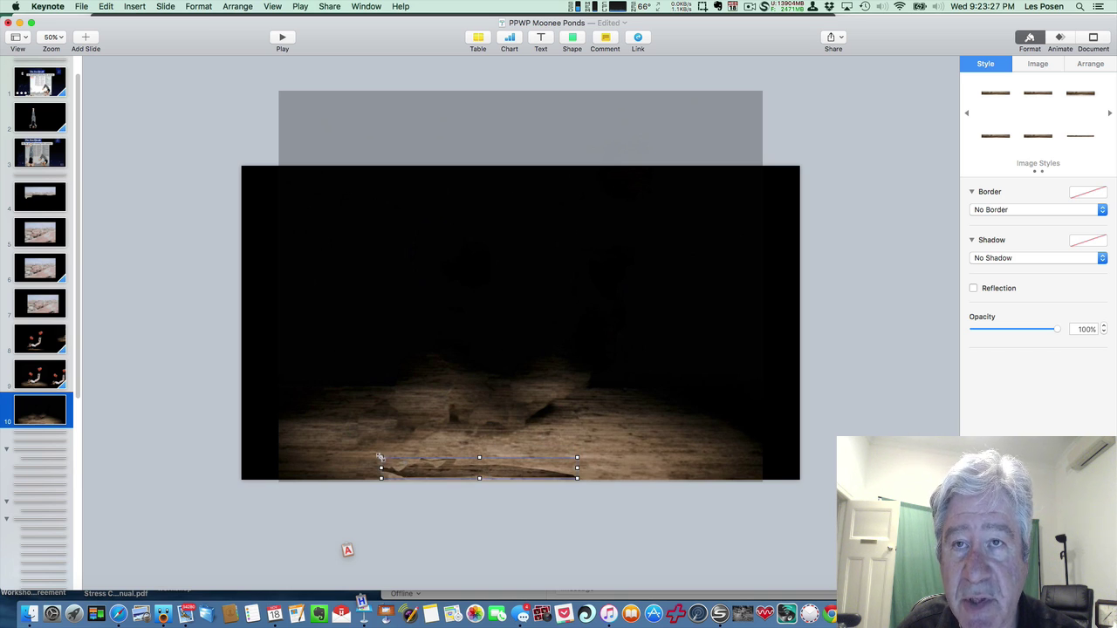
Enlarge the plank strip on slide 10 and shift it slightly right along the bottom.
{"action": "left_click_drag", "start_coordinate": [380, 457], "coordinate": [332, 452]}
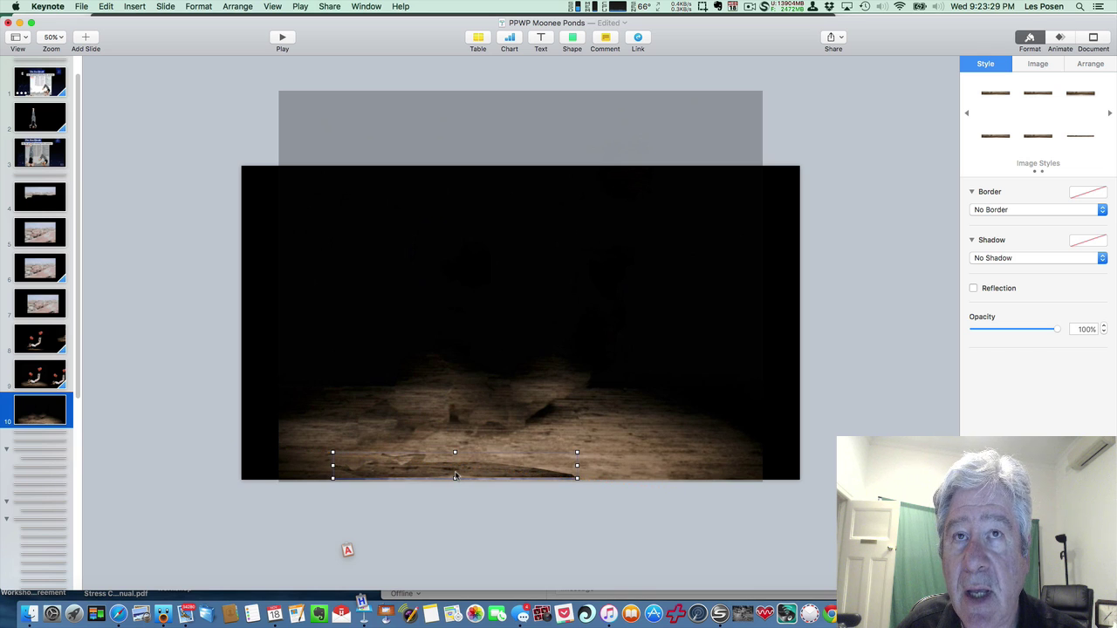
{"action": "left_click_drag", "start_coordinate": [455, 476], "coordinate": [485, 478]}
{"action": "left_click", "coordinate": [601, 296]}
{"action": "left_click", "coordinate": [782, 252]}
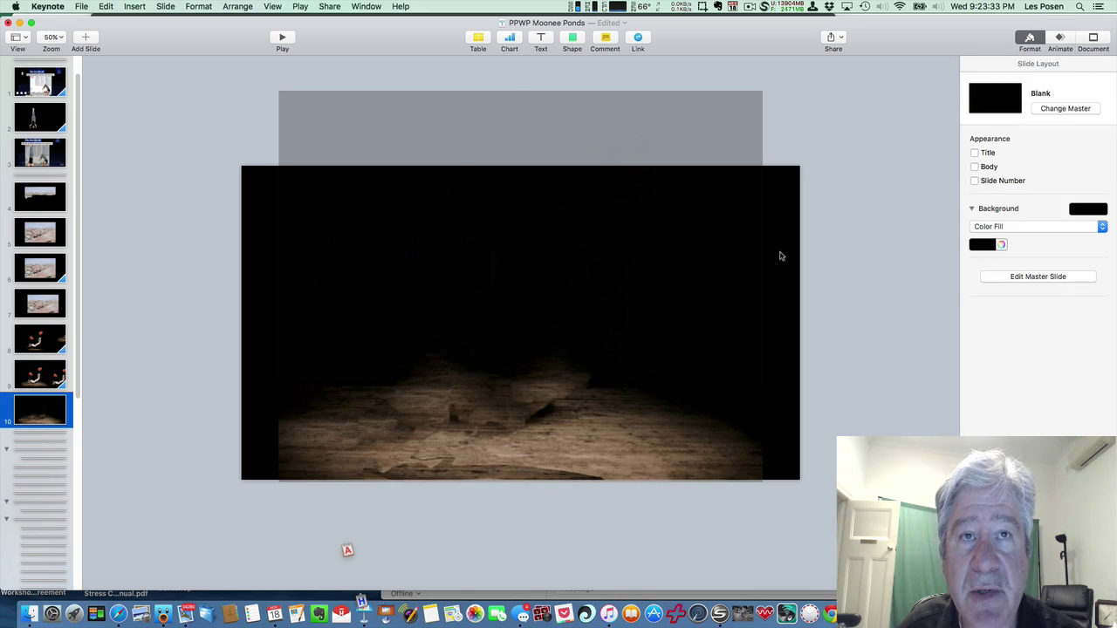
Copy the balloon girl image from slide 8.
{"action": "left_click", "coordinate": [42, 343]}
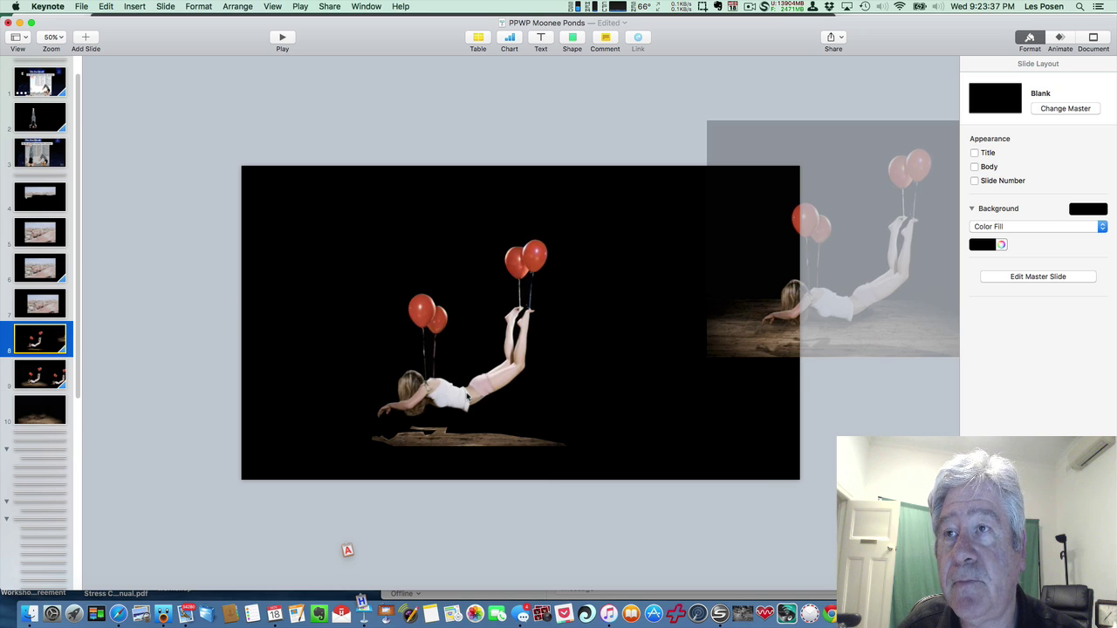
{"action": "left_click", "coordinate": [469, 398]}
{"action": "key", "text": "super+c"}
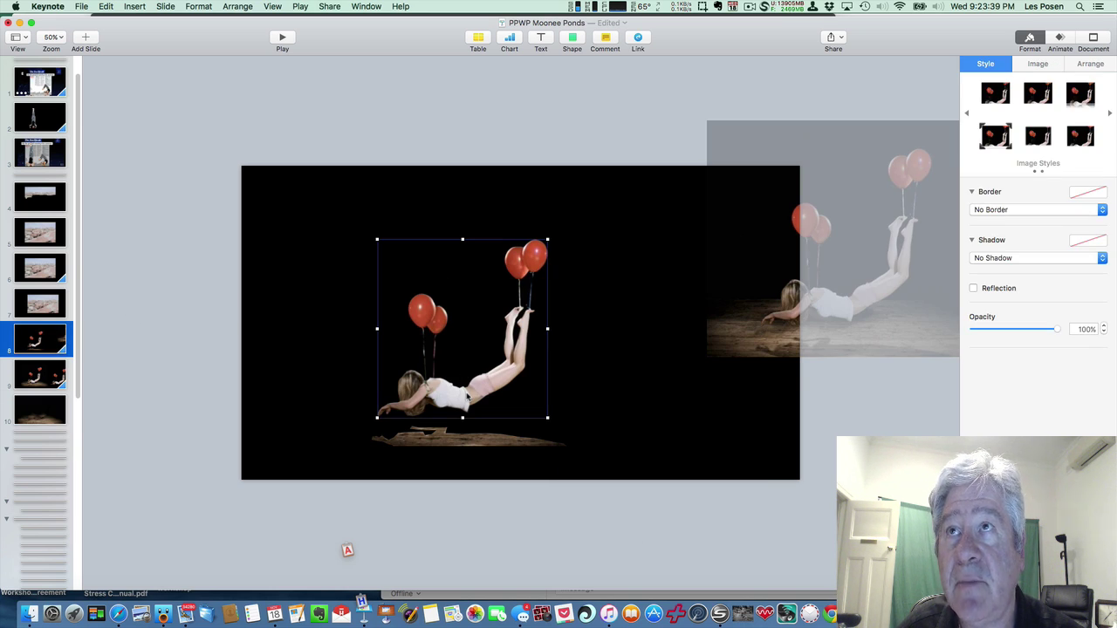
Paste the balloon girl onto slide 10, enlarge her, and lay her across the wooden floor.
{"action": "left_click", "coordinate": [39, 409]}
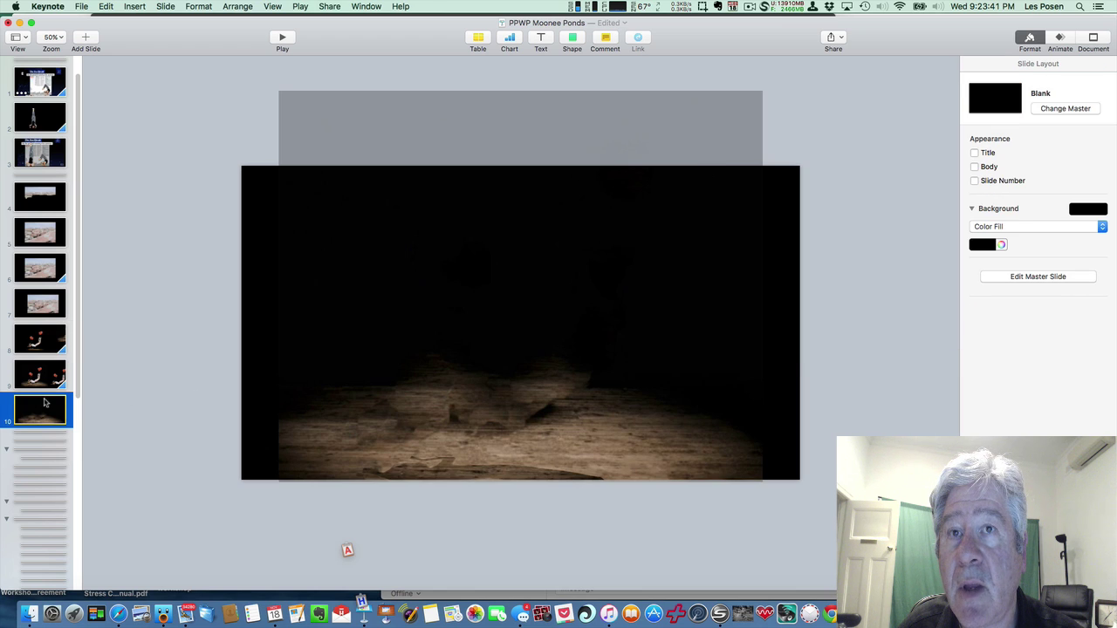
{"action": "left_click", "coordinate": [106, 6]}
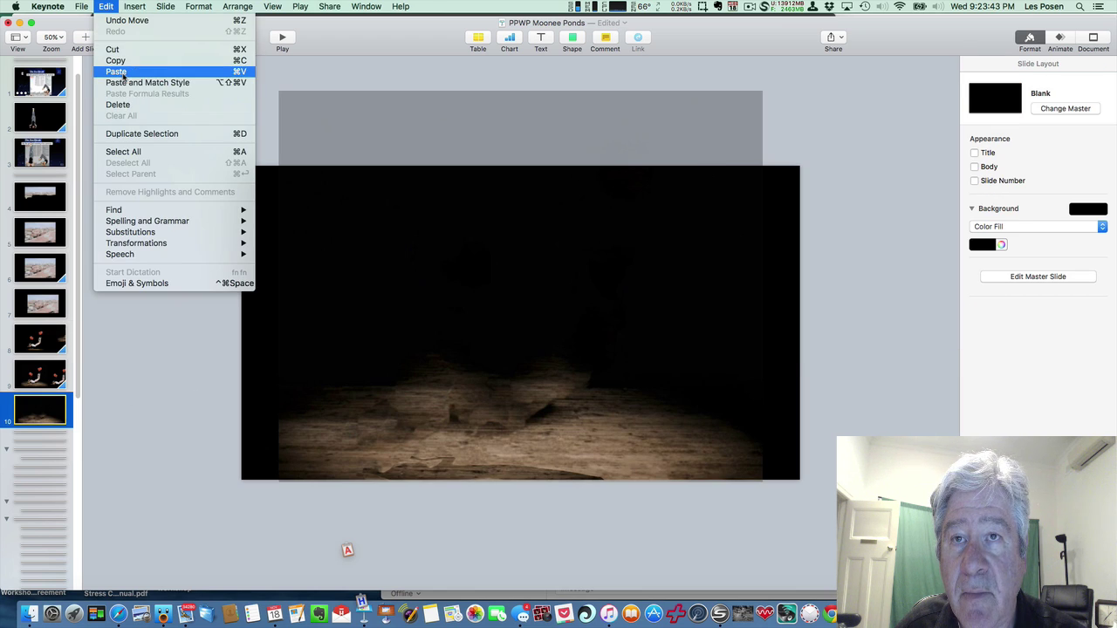
{"action": "left_click", "coordinate": [405, 298]}
{"action": "key", "text": "super+v"}
{"action": "mouse_move", "coordinate": [469, 384]}
{"action": "left_mouse_down"}
{"action": "mouse_move", "coordinate": [499, 414]}
{"action": "mouse_move", "coordinate": [486, 419]}
{"action": "mouse_move", "coordinate": [482, 400]}
{"action": "left_mouse_up"}
{"action": "left_click_drag", "start_coordinate": [559, 342], "coordinate": [631, 343]}
{"action": "left_click_drag", "start_coordinate": [521, 446], "coordinate": [493, 419]}
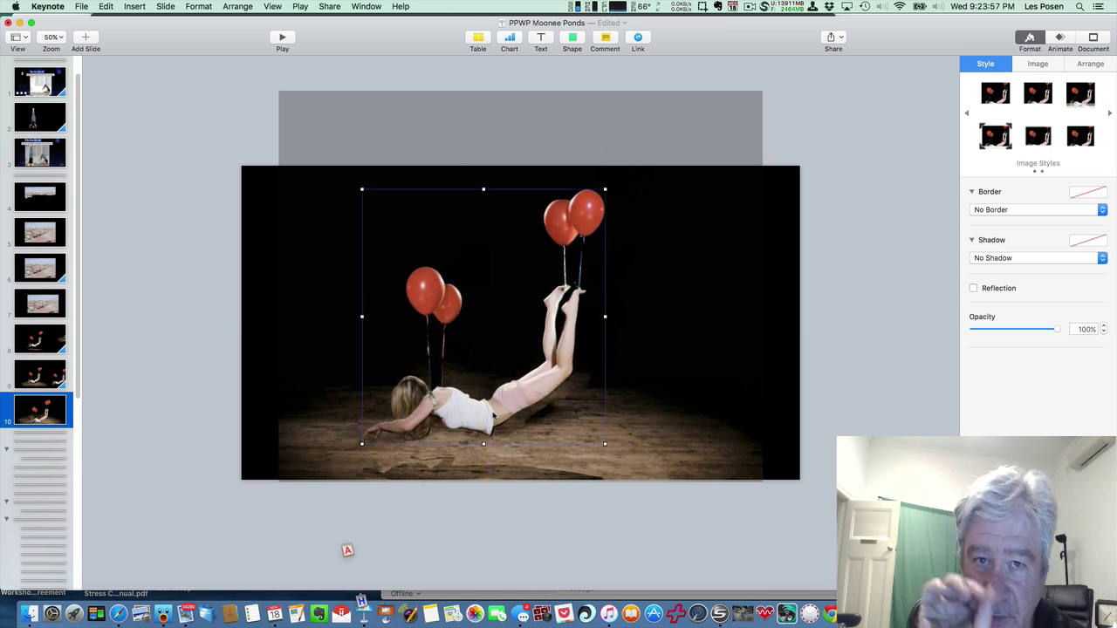
{"action": "left_click", "coordinate": [499, 546]}
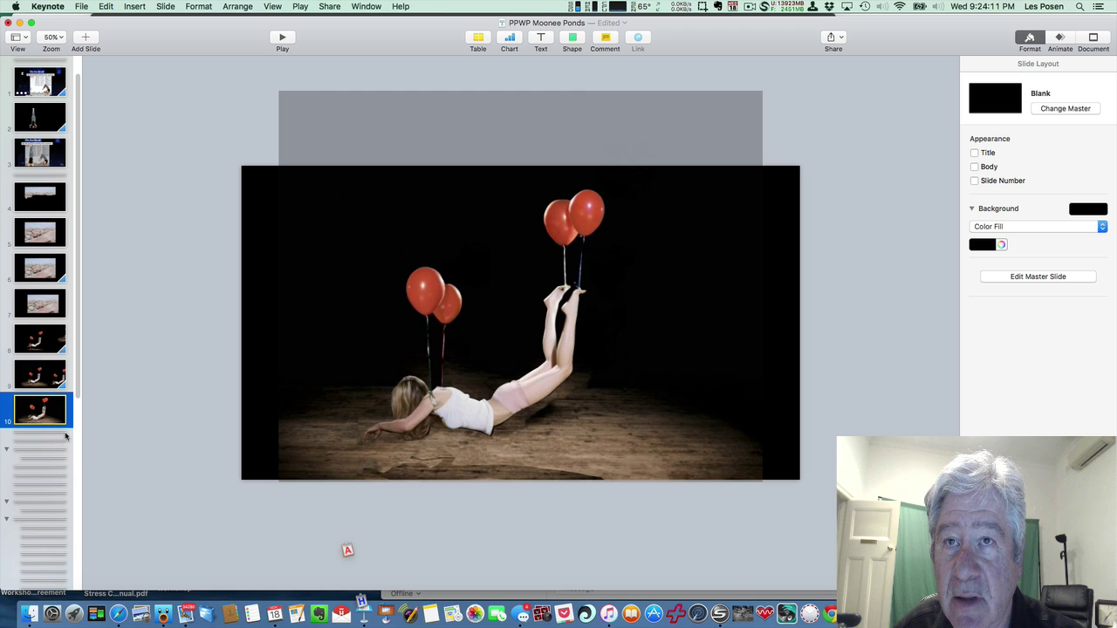
Duplicate slide 10 as slide 11 and lift the girl higher there.
{"action": "left_click", "coordinate": [104, 7]}
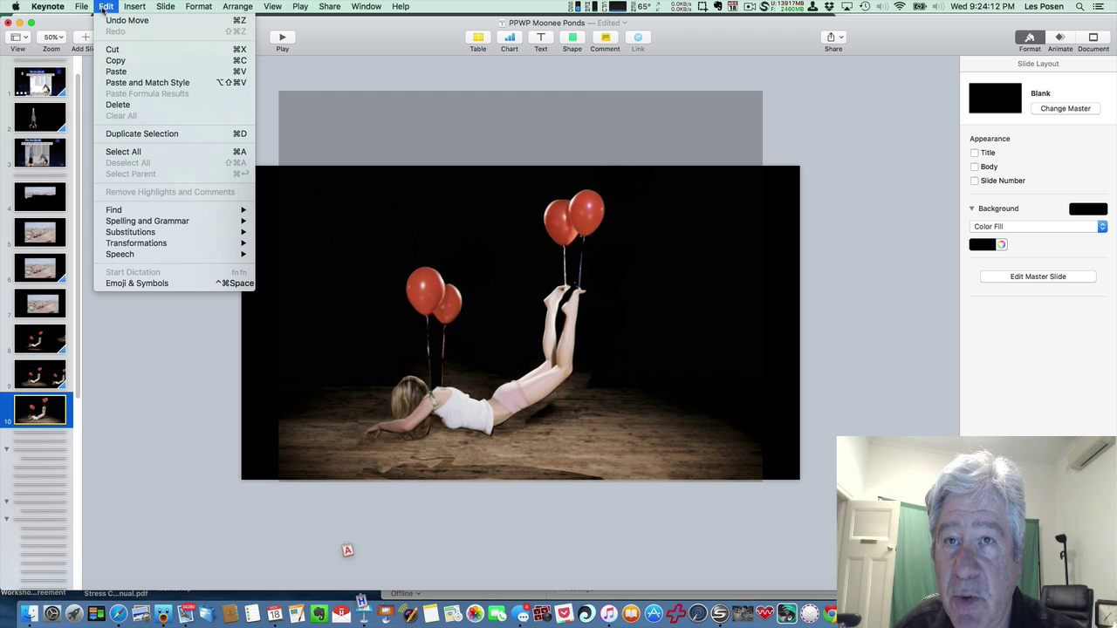
{"action": "left_click", "coordinate": [123, 133]}
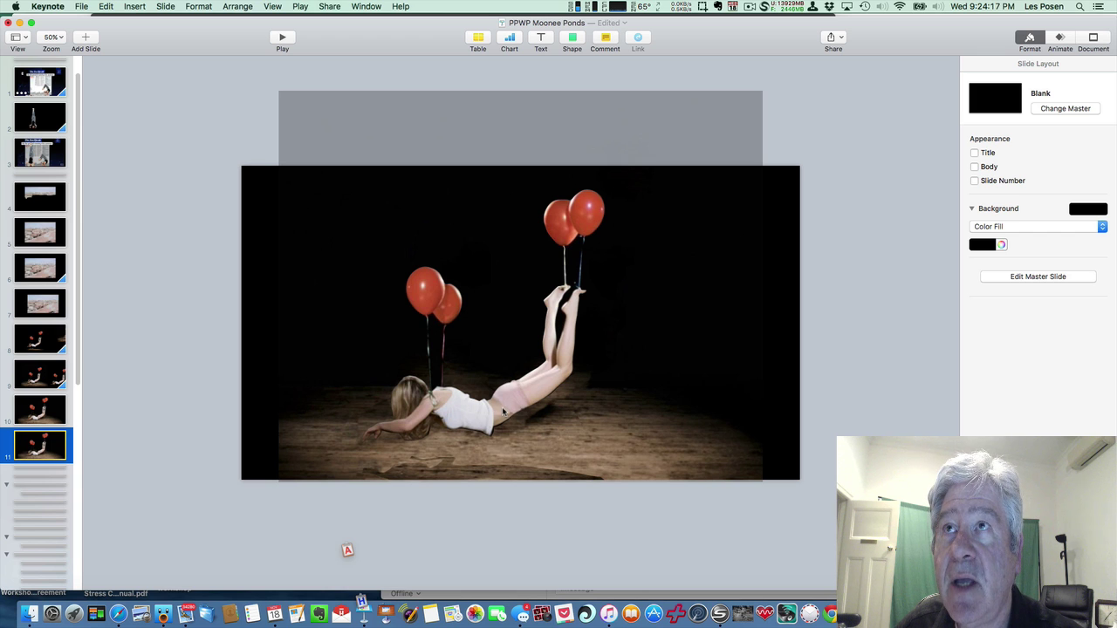
{"action": "left_click_drag", "start_coordinate": [499, 411], "coordinate": [502, 321]}
Shrink the girl's floor shadow strip to 621 × 66 pt and re-center it under her.
{"action": "left_click", "coordinate": [487, 476]}
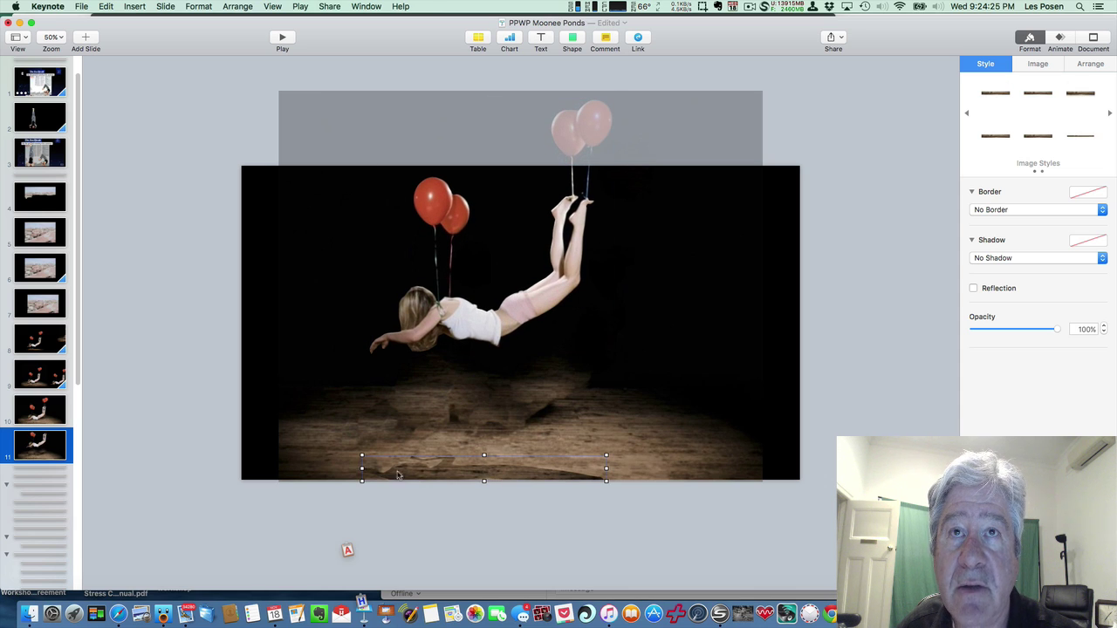
{"action": "left_click_drag", "start_coordinate": [361, 468], "coordinate": [425, 469]}
{"action": "left_click_drag", "start_coordinate": [502, 469], "coordinate": [480, 475]}
{"action": "left_click", "coordinate": [54, 417]}
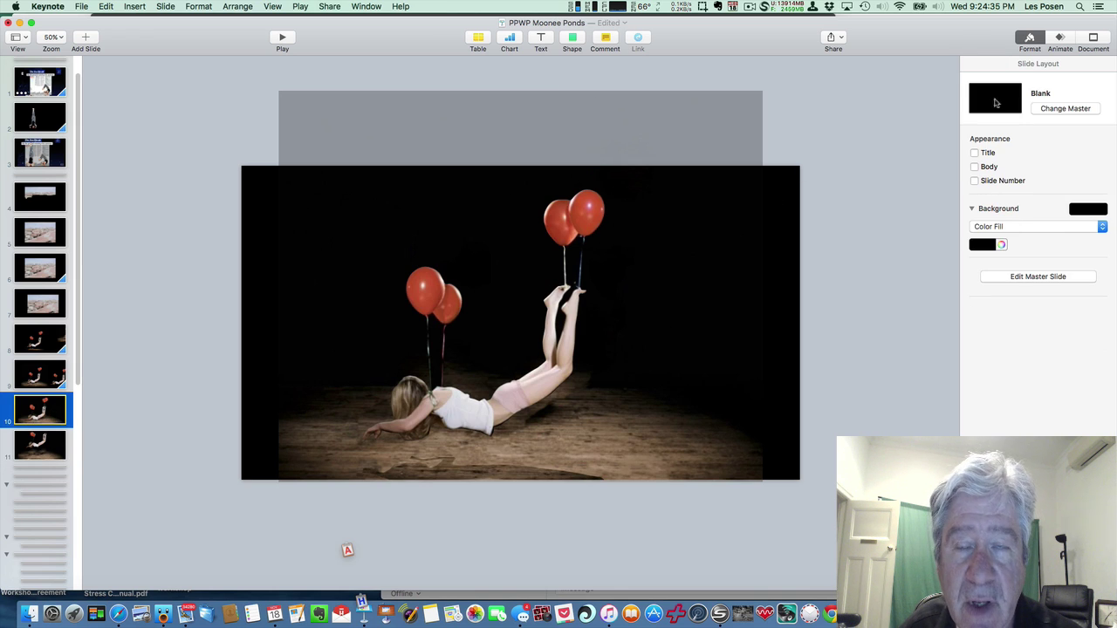
Apply a Magic Move transition to slide 10 with a 3.00 s duration.
{"action": "left_click", "coordinate": [1062, 39]}
{"action": "left_click", "coordinate": [1021, 106]}
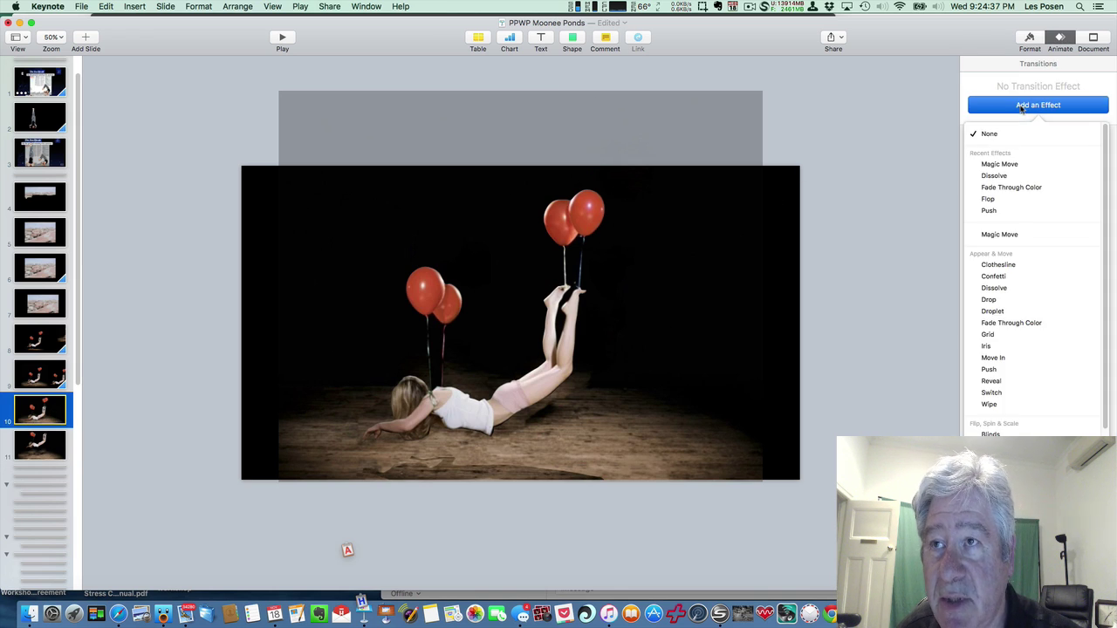
{"action": "left_click", "coordinate": [1008, 163]}
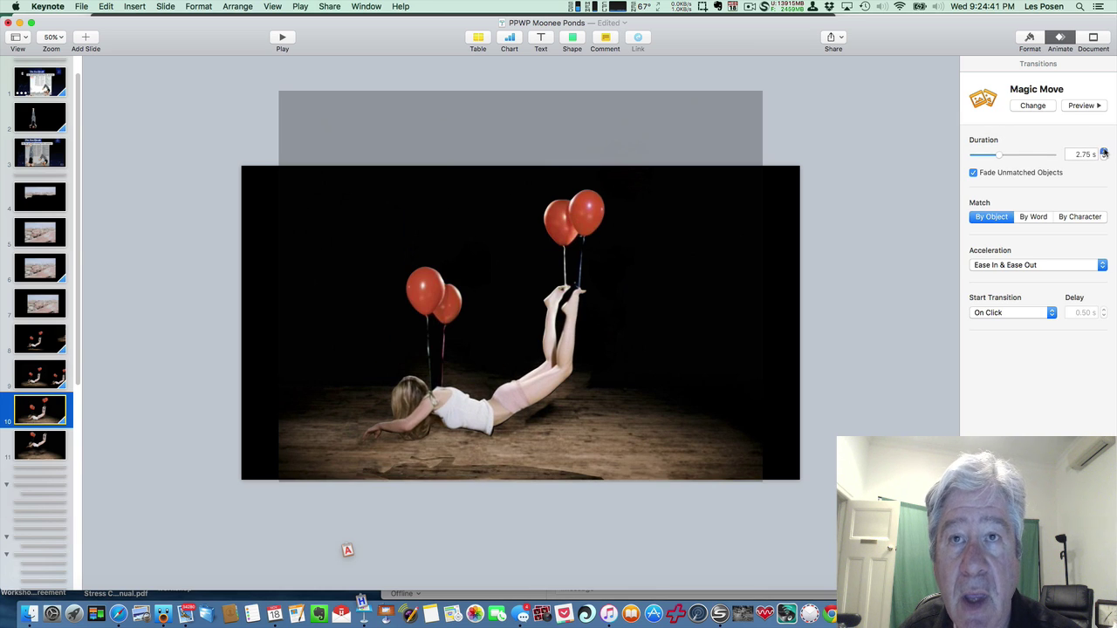
{"action": "left_click", "coordinate": [1104, 151]}
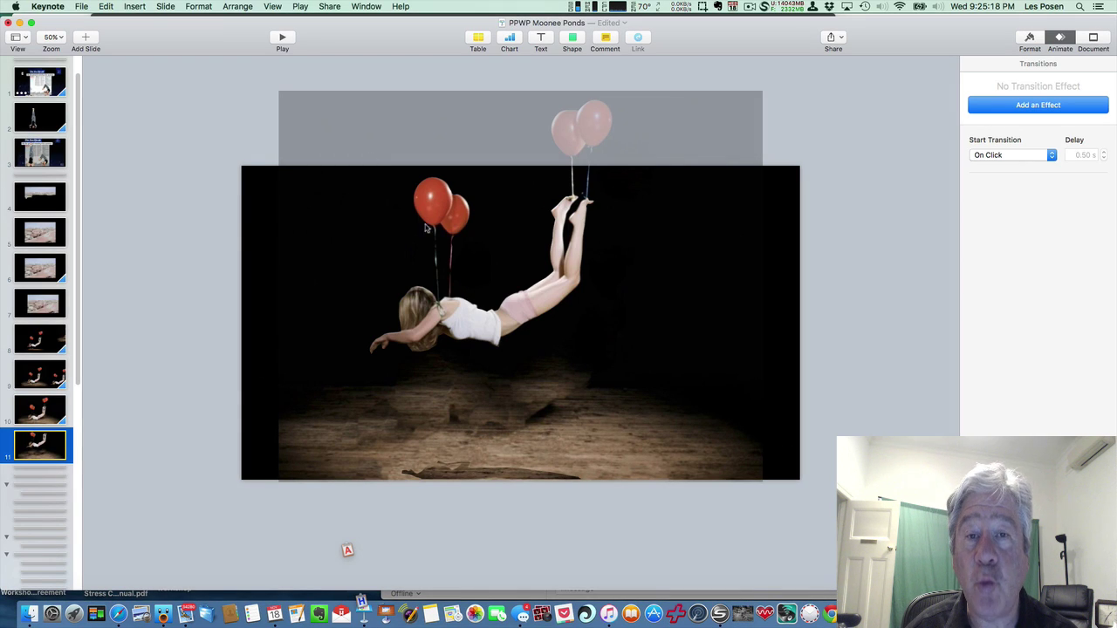
Shrink slide 11's floating girl to about 698 × 732 pt and reposition her shadow at the bottom.
{"action": "left_click", "coordinate": [494, 329]}
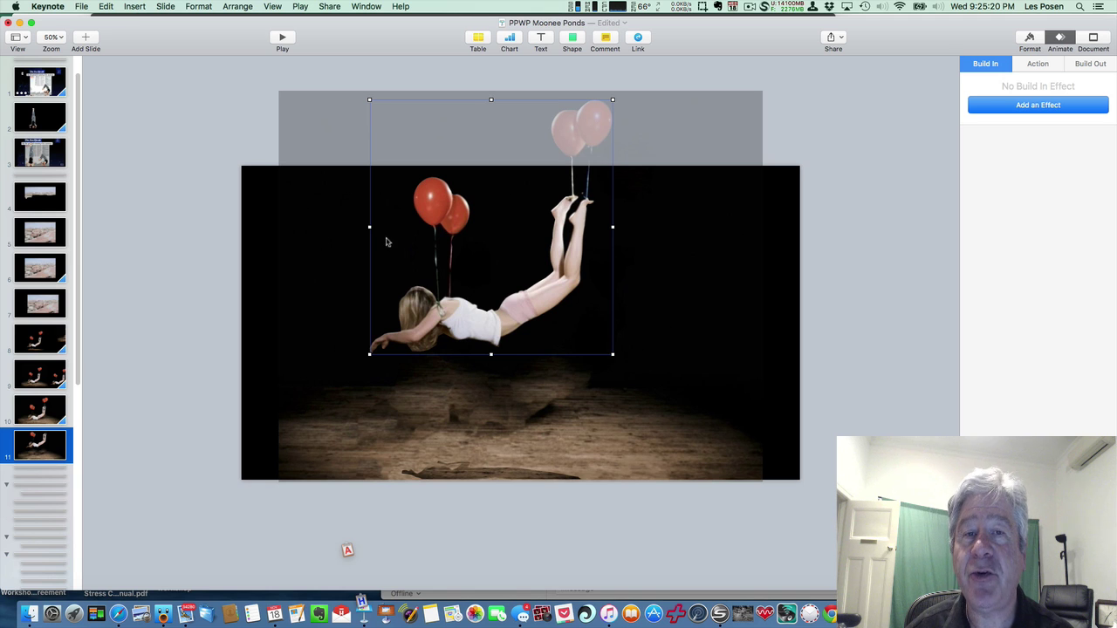
{"action": "left_click_drag", "start_coordinate": [367, 228], "coordinate": [422, 227]}
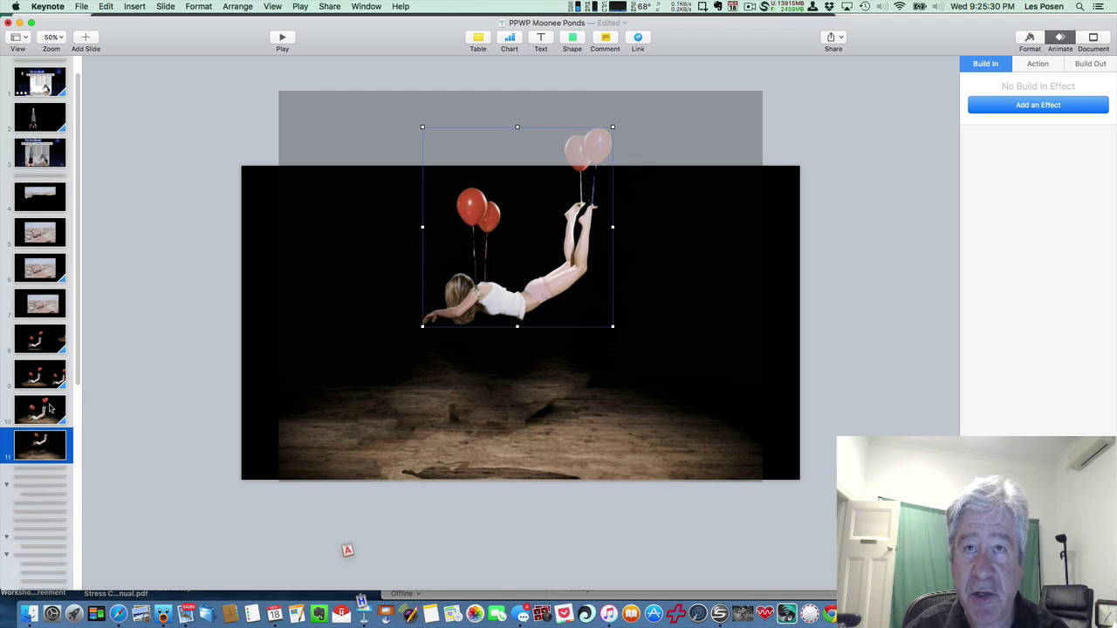
{"action": "left_click_drag", "start_coordinate": [478, 481], "coordinate": [479, 481]}
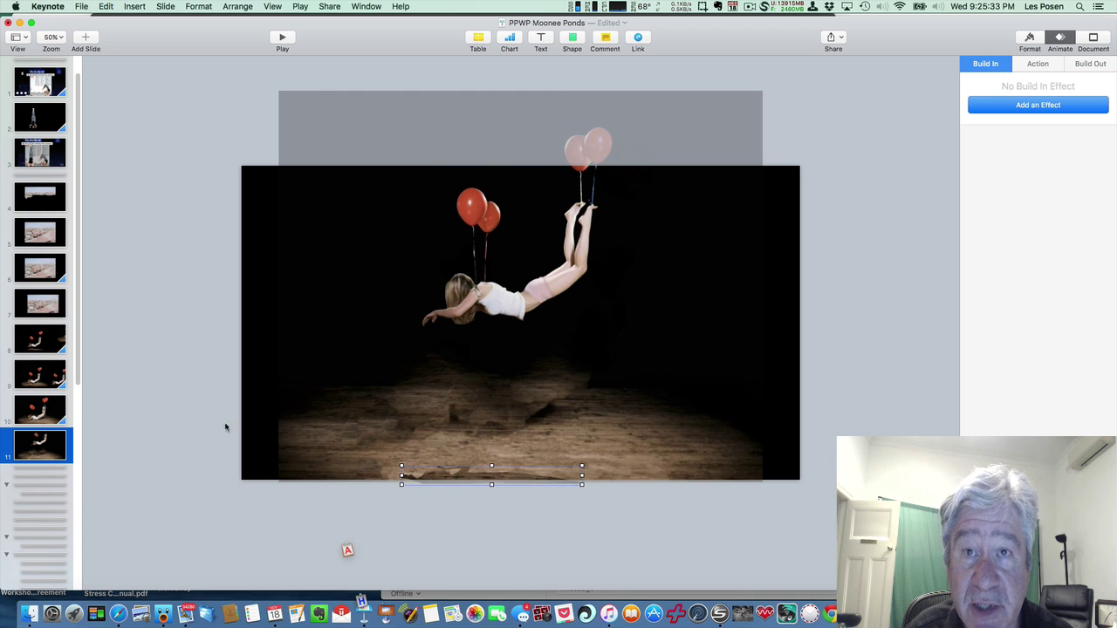
{"action": "left_click", "coordinate": [64, 417]}
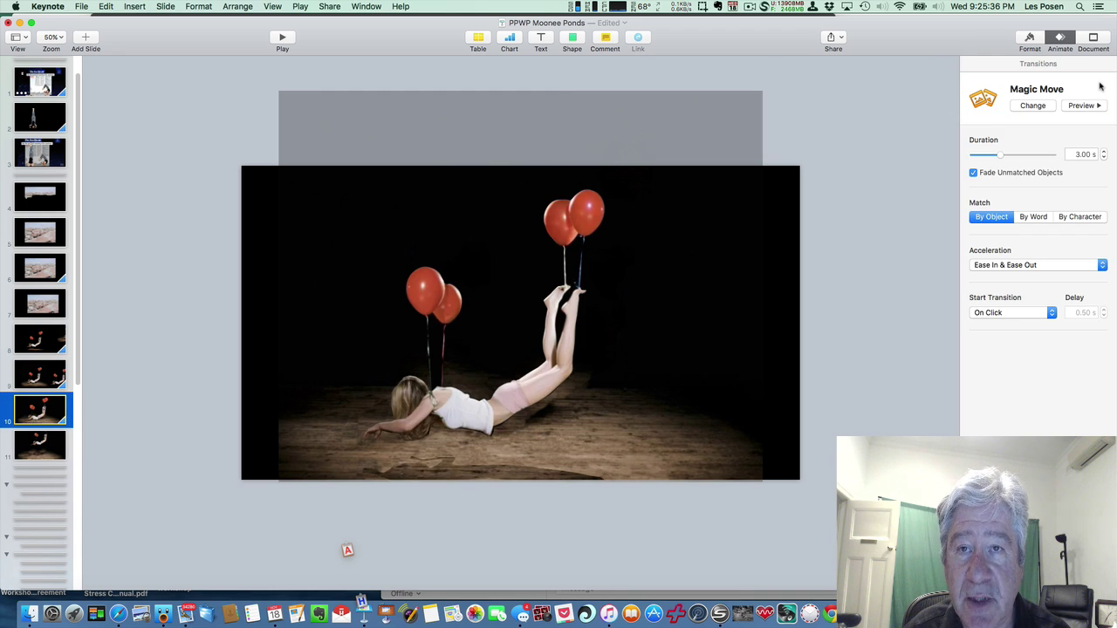